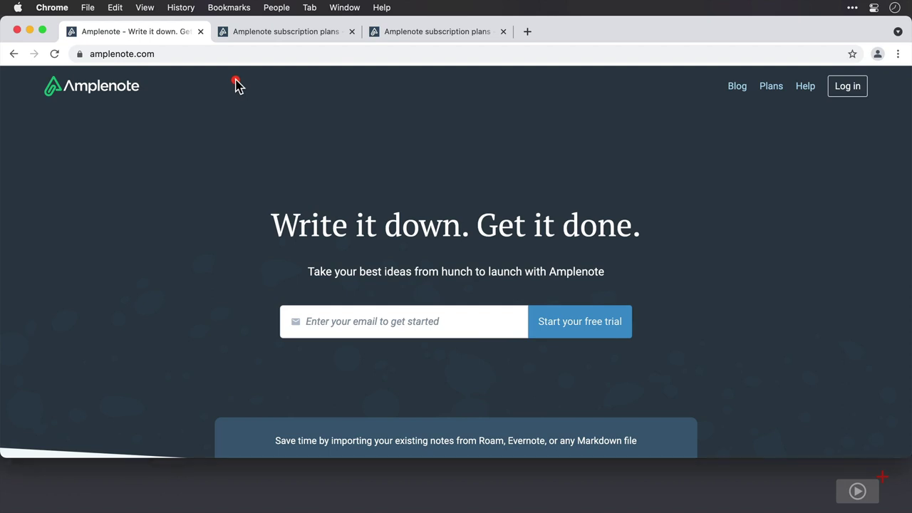
Step: Review the Basic and Pro plan details, then head back up and on to the Amplenote login page
click(294, 36)
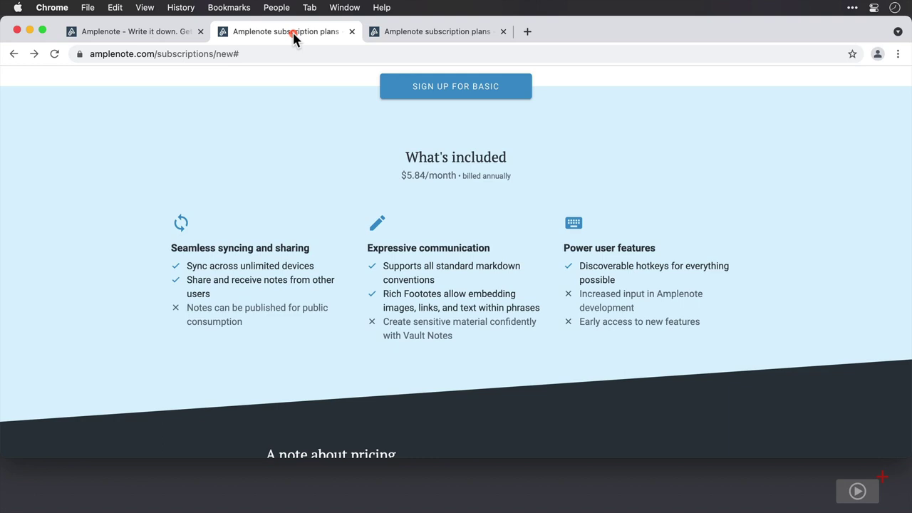
click(442, 35)
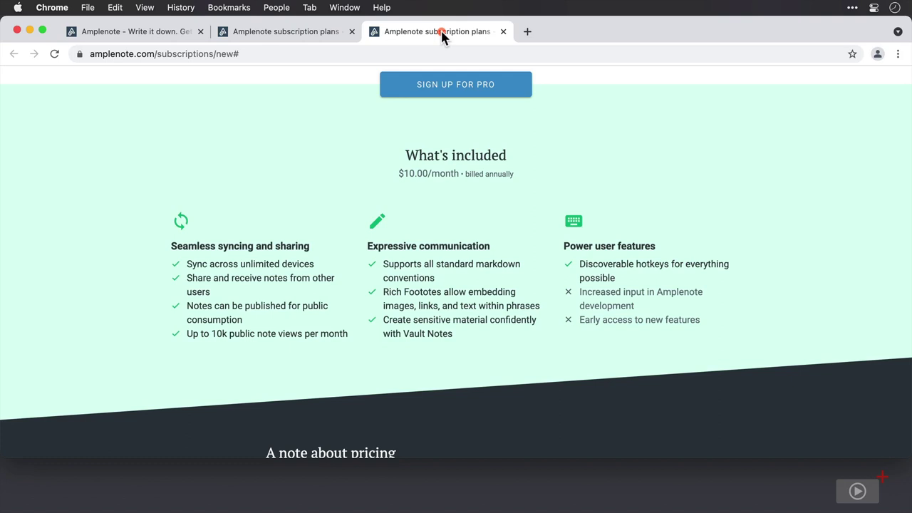
scroll(471, 169, up, 15)
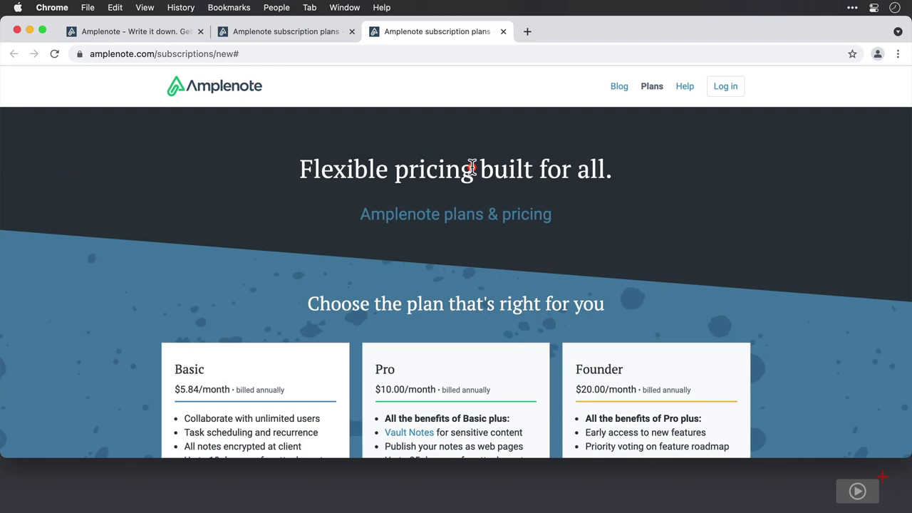
click(723, 87)
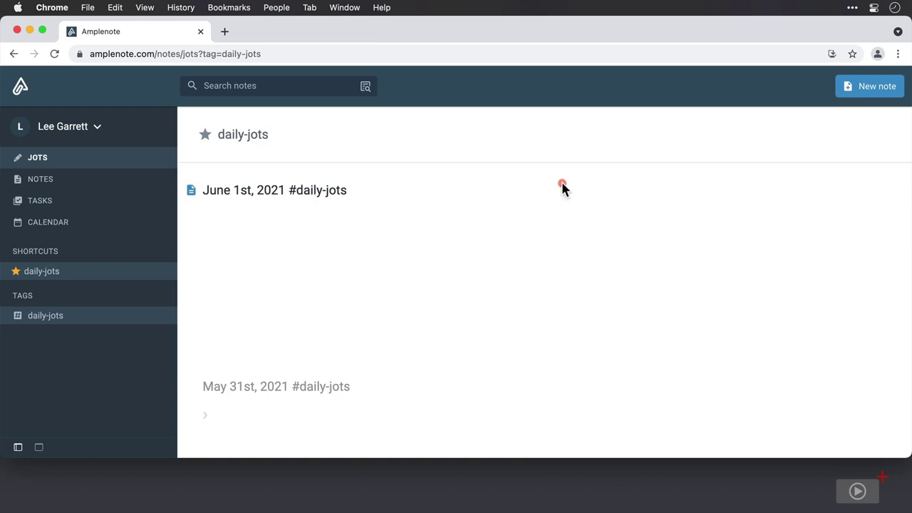
Step: Install Amplenote from Chrome's address bar and view the Amplenote app (662 KB) in Finder's Chrome Apps folder
click(834, 54)
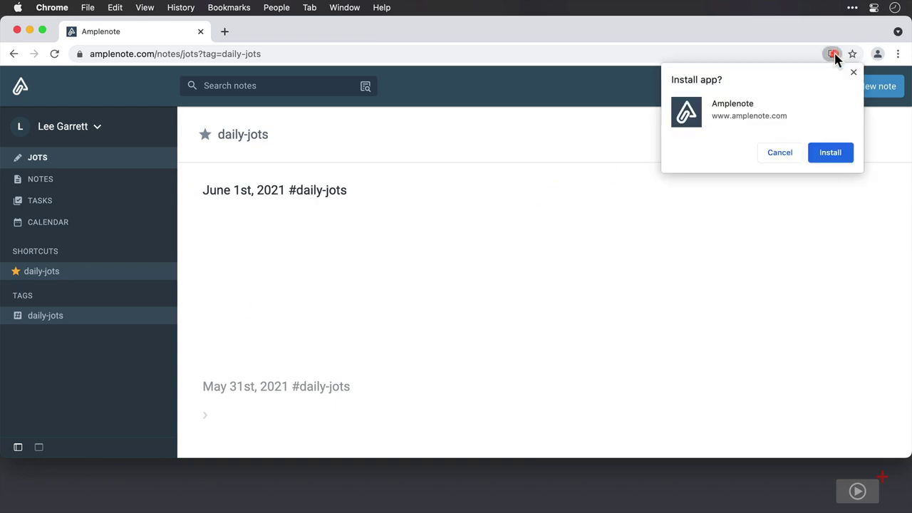
click(830, 153)
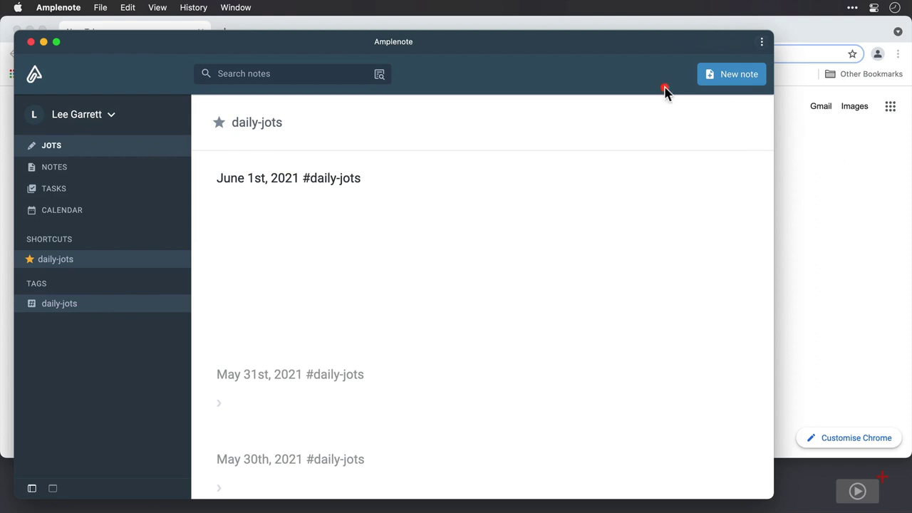
key(super+q)
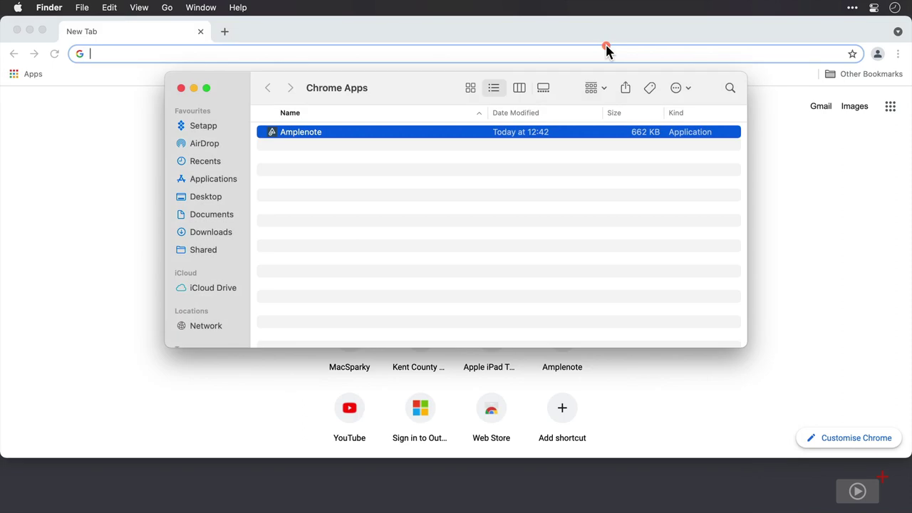
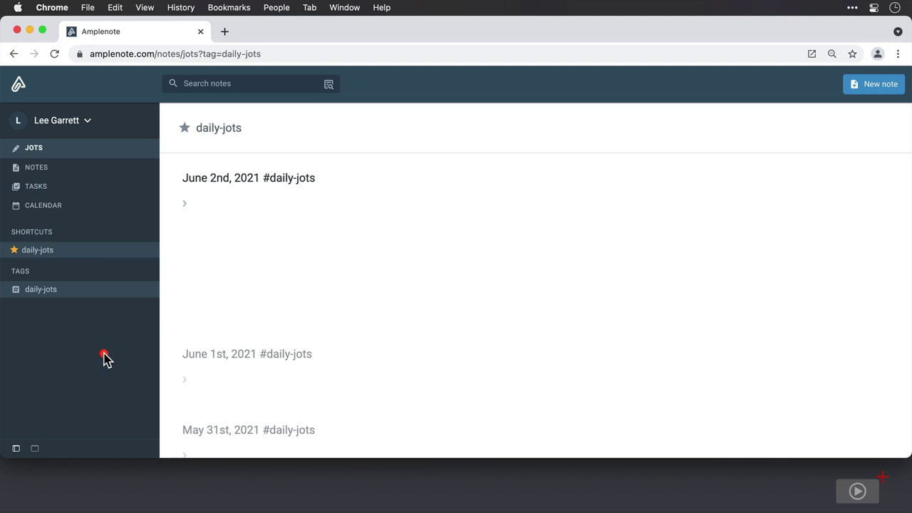
Step: Glance at the account options, then switch to the list of all notes
click(89, 124)
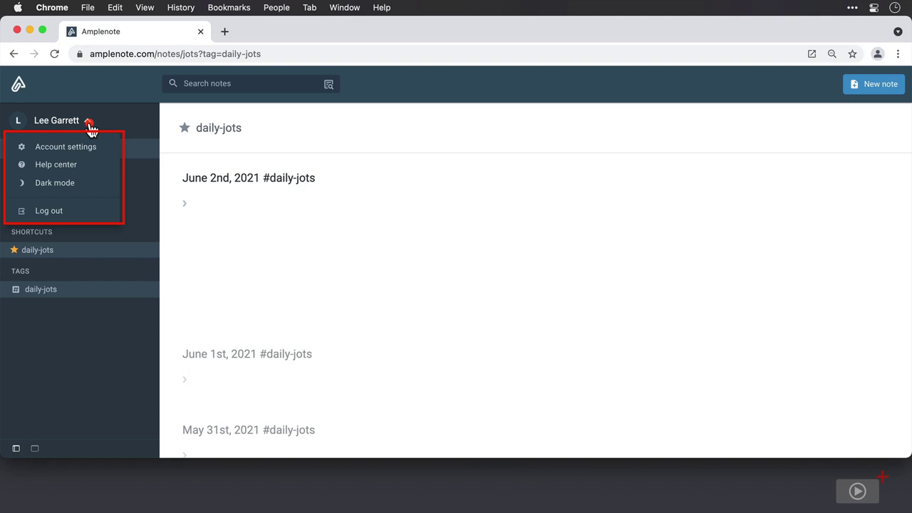
click(89, 123)
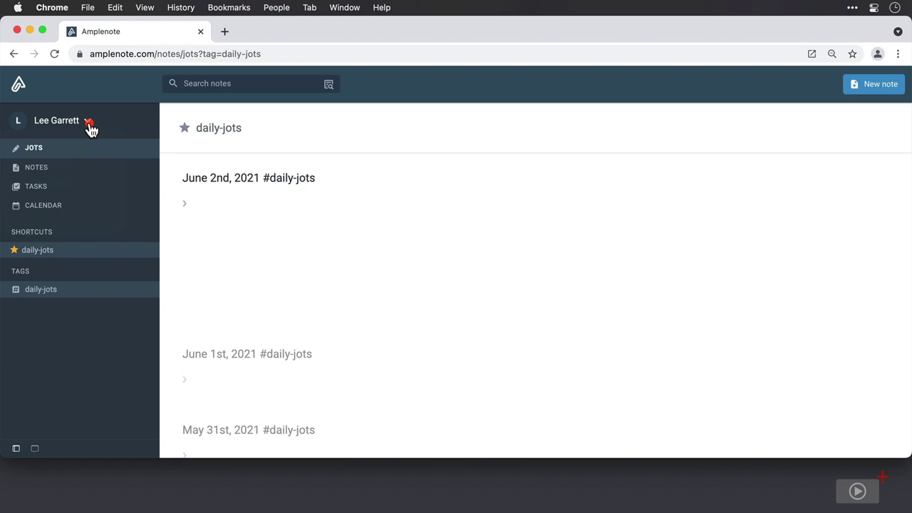
click(90, 168)
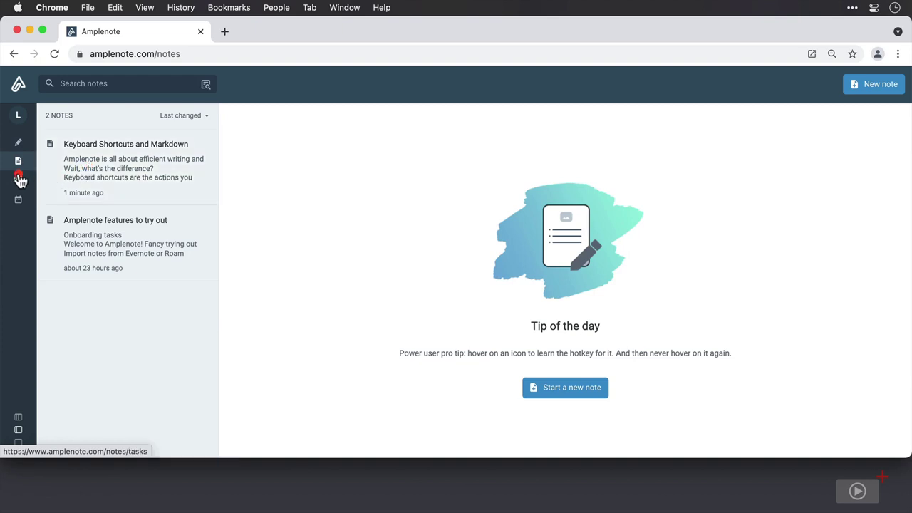
Step: Browse the tasks overview and calendar day view, then go back to the daily jots
click(19, 179)
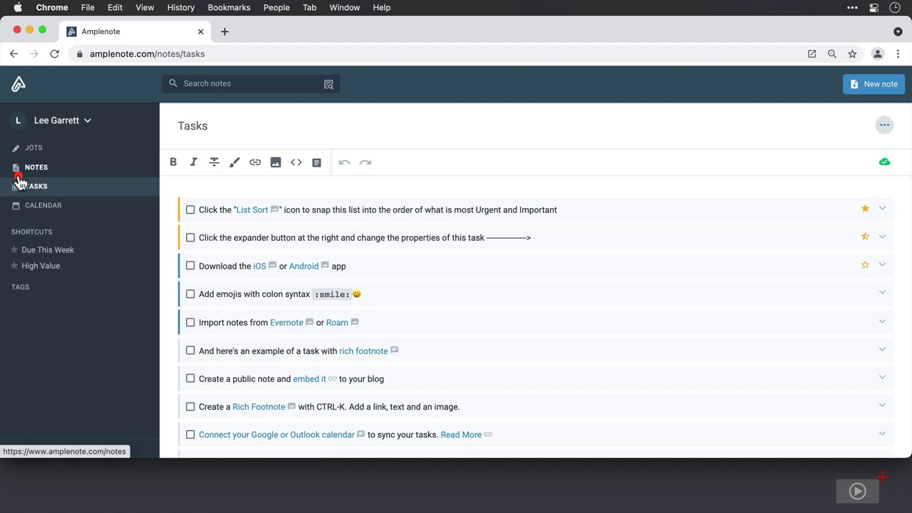
scroll(602, 341, down, 2)
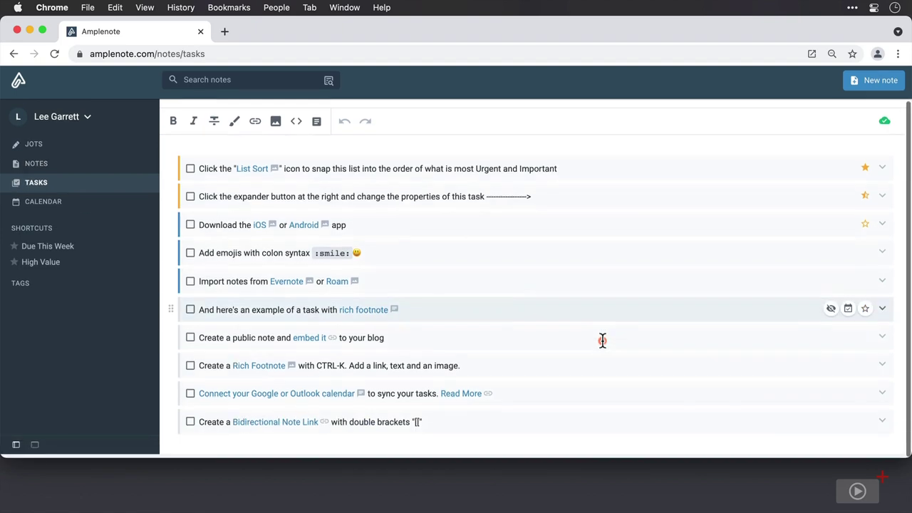
scroll(602, 341, up, 2)
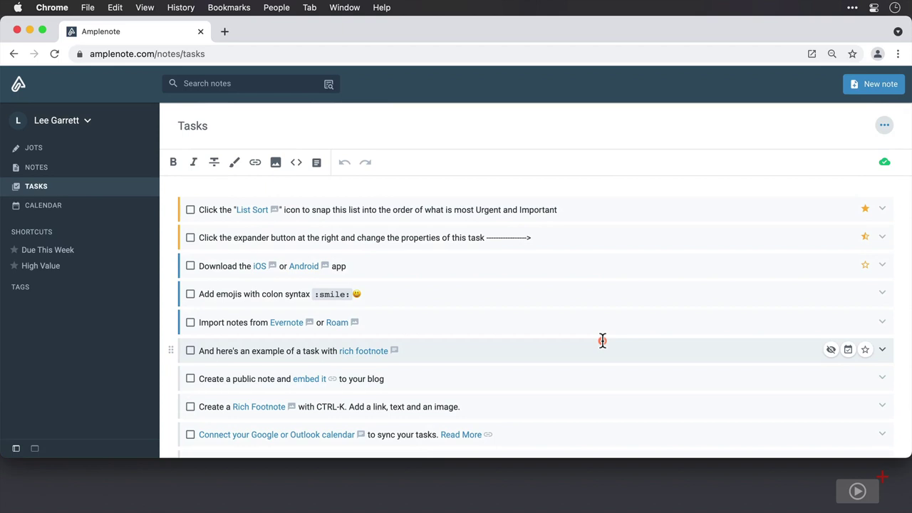
click(86, 206)
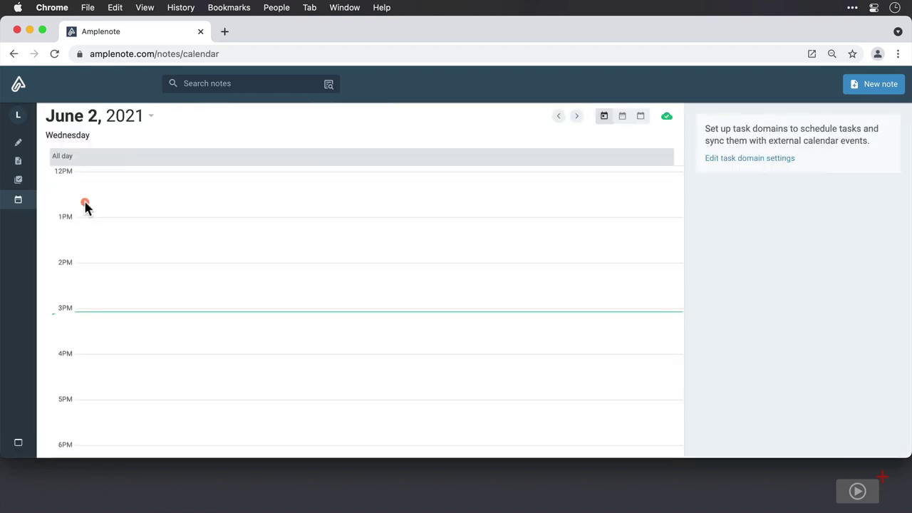
click(20, 144)
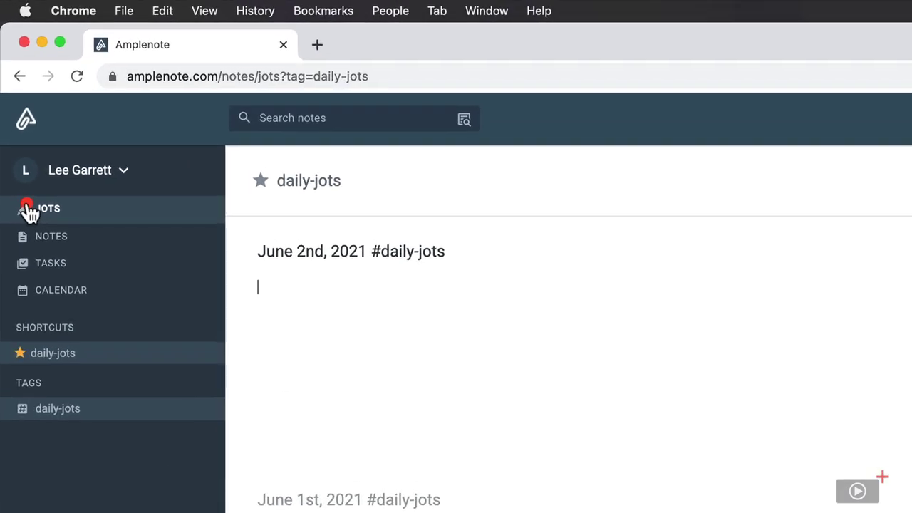
Step: Jot 'inbox needs emptying' and a reminder that a birthday is coming up
text(inbox )
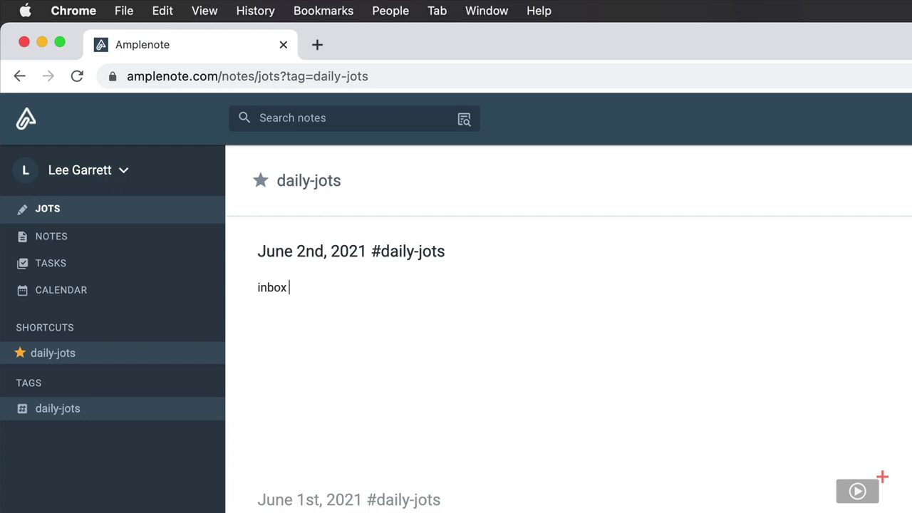
text(needs emptying)
key(Return)
text(Lilia's birthday)
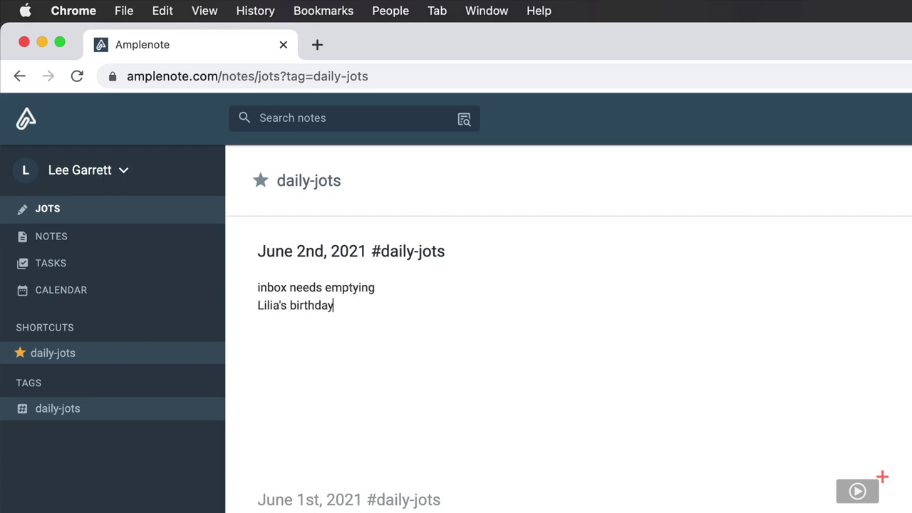
text( is coming up)
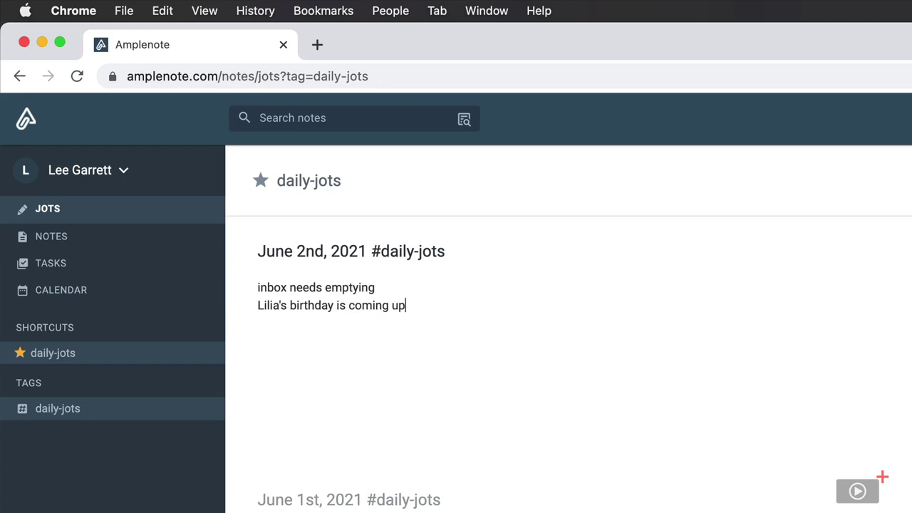
key(Return)
Step: Add the task 'Look for recipe for fancy cheesecake', then the line 'Find out when Loki is released'
text([])
text( Look for)
text( recipe)
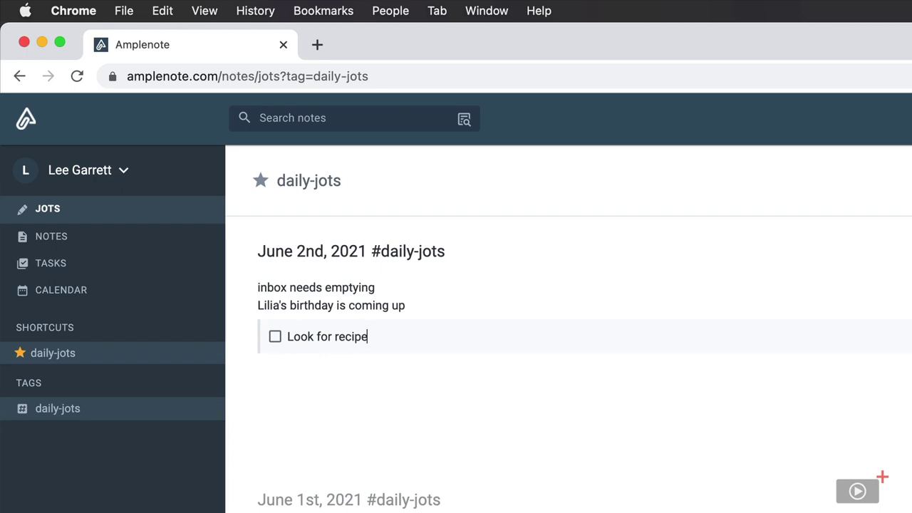
text( for fancy cheesecake)
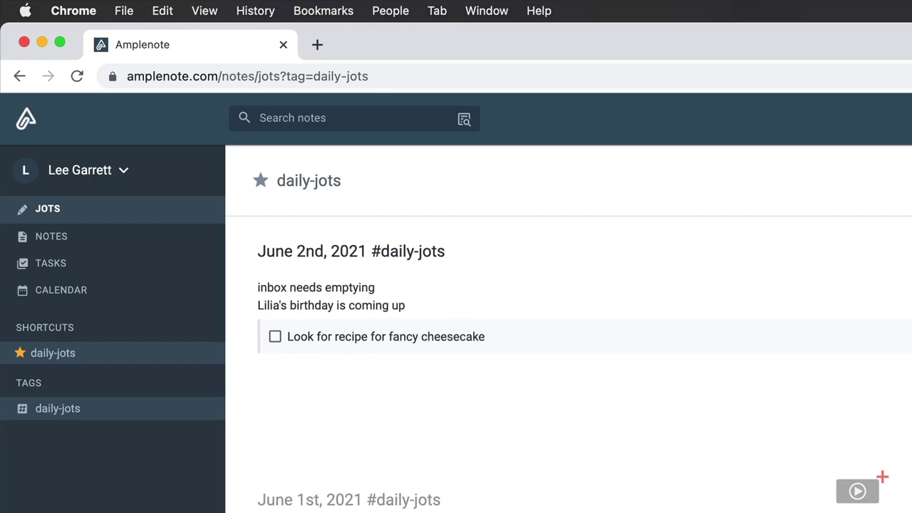
key(Return)
key(BackSpace)
text(Find out when Loki is released)
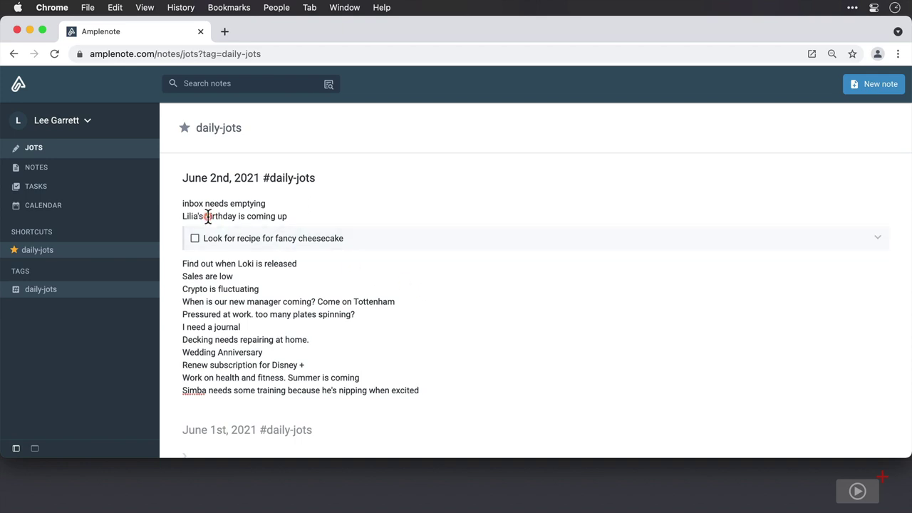
Step: Turn the 'inbox needs emptying' line into a task
click(180, 202)
key(Delete)
text(I[])
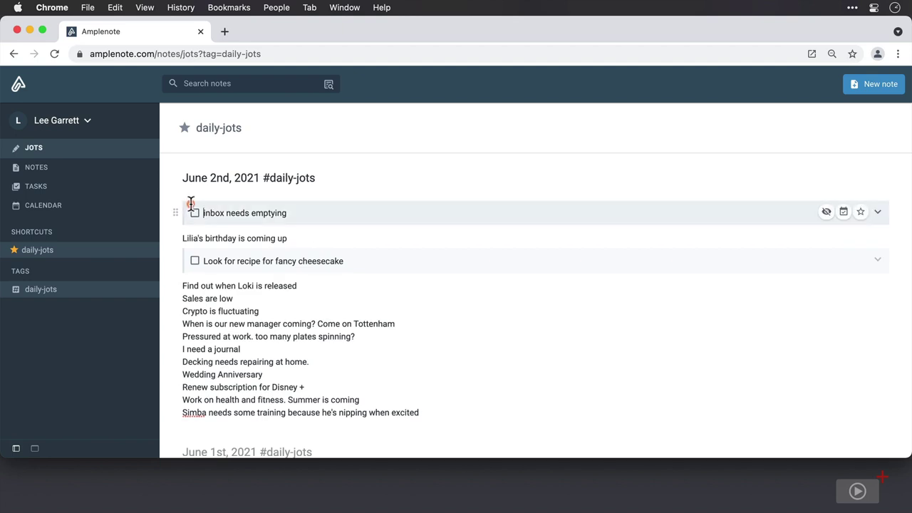
Step: Expand and collapse the inbox task's details, then show the list of all notes
click(878, 213)
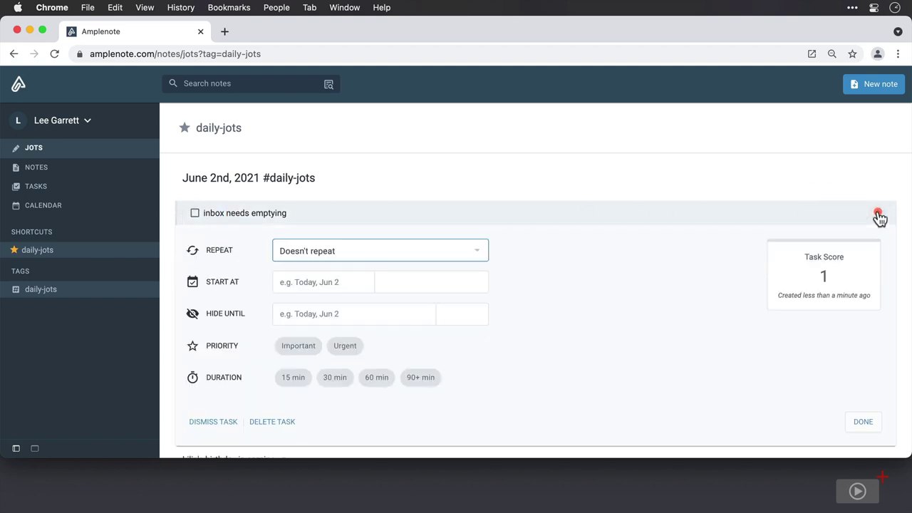
scroll(878, 214, down, 2)
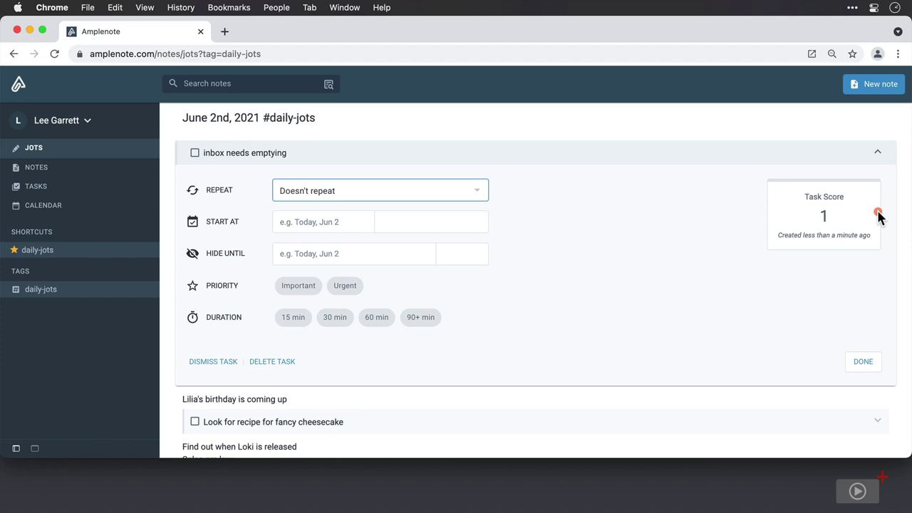
scroll(879, 217, up, 2)
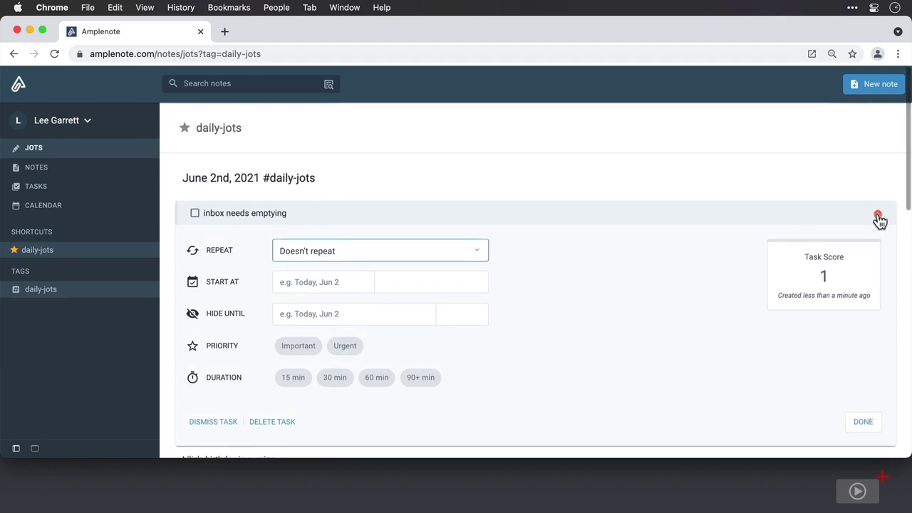
click(877, 215)
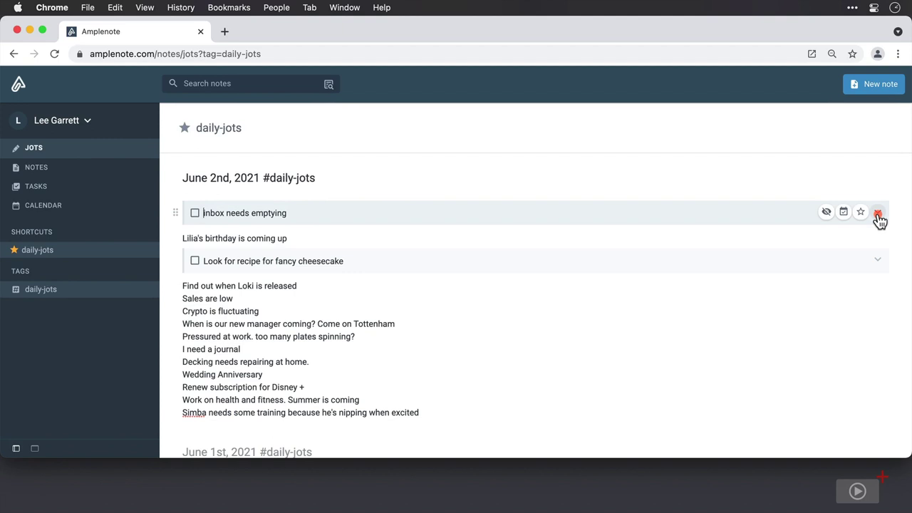
click(339, 240)
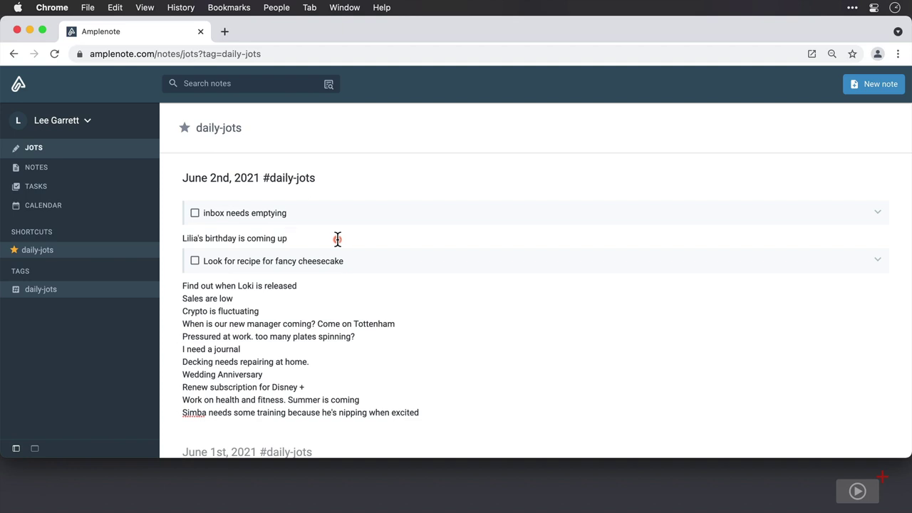
click(117, 171)
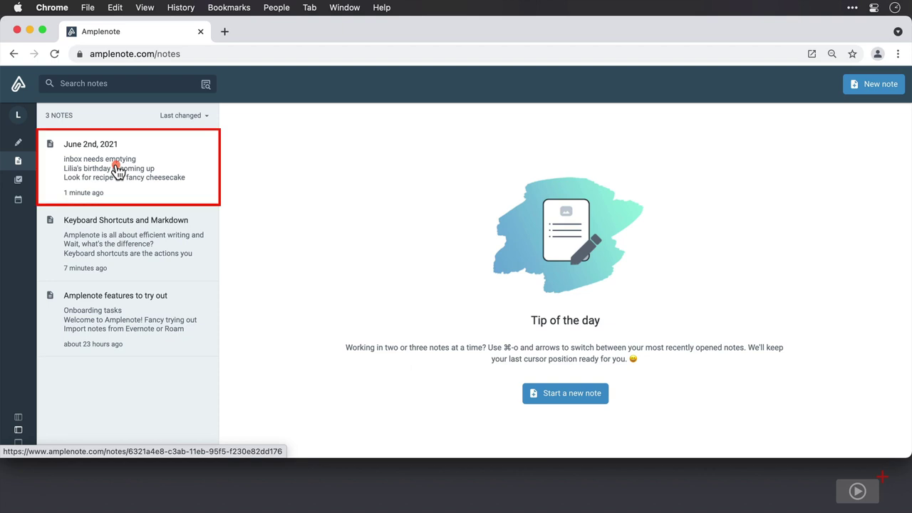
Step: Append '. She will be 14' to the birthday line in the June 2nd, 2021 note
click(118, 171)
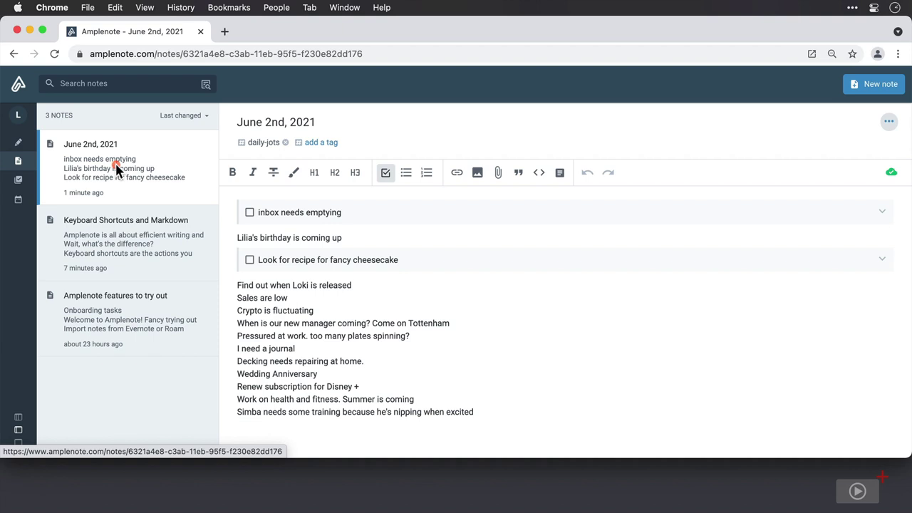
click(347, 238)
text(. She will be 14)
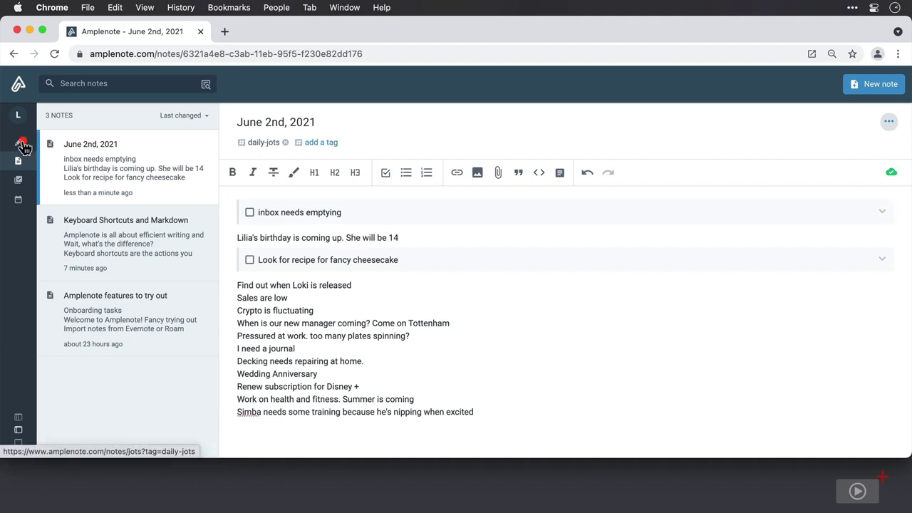
click(20, 143)
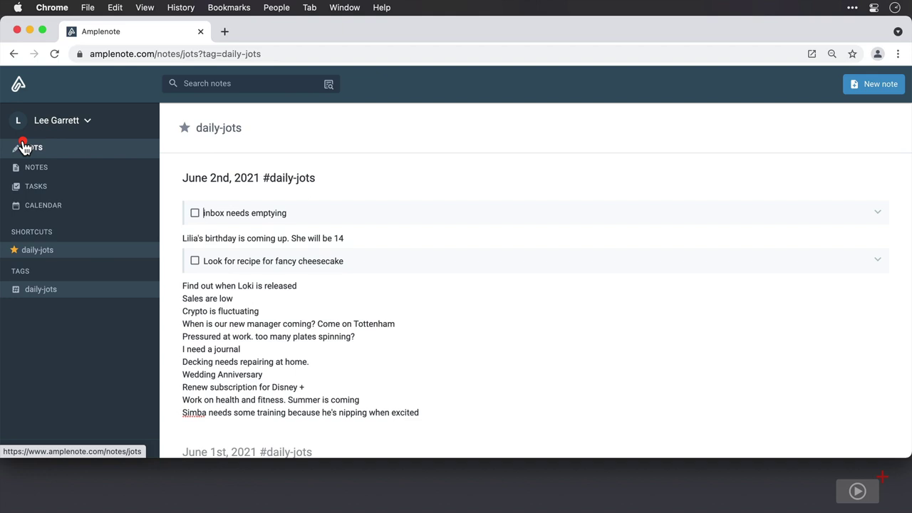
Step: Create a new note titled with the person's name plus 'Birthday Ideas' and start typing a birthday tag
click(32, 166)
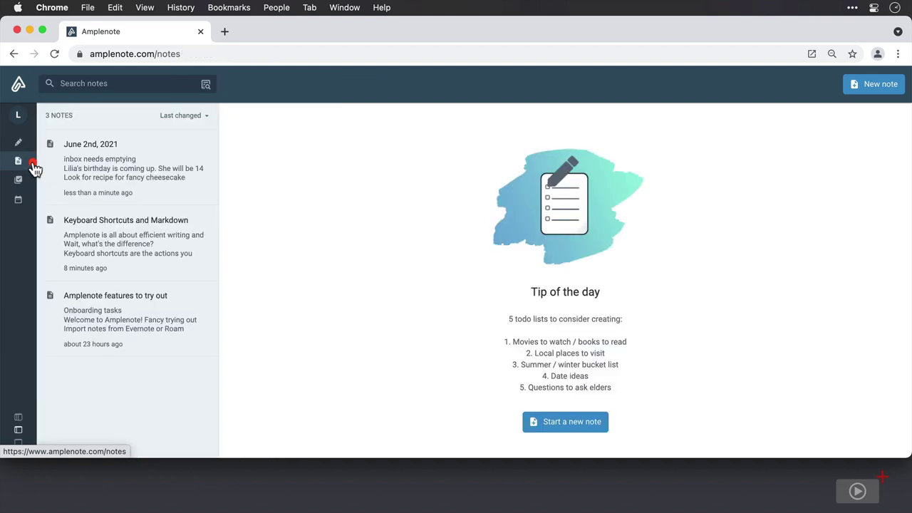
click(874, 85)
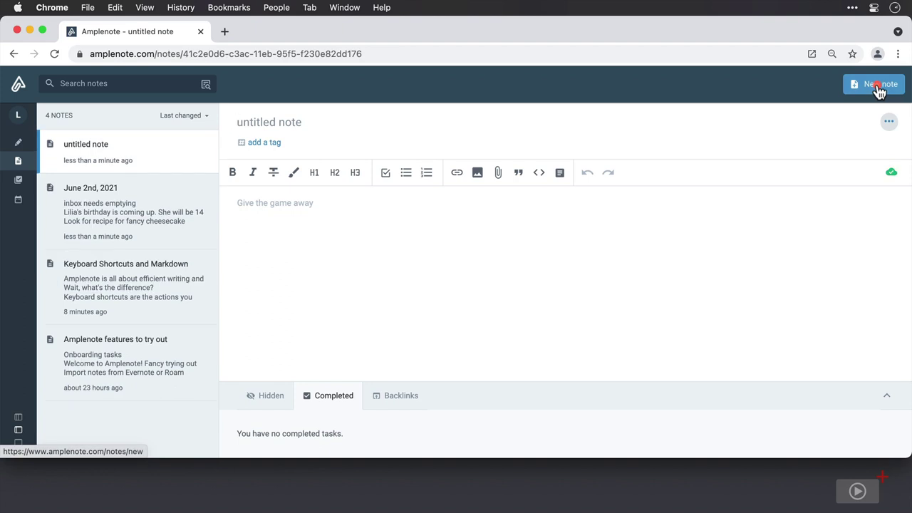
text(Li)
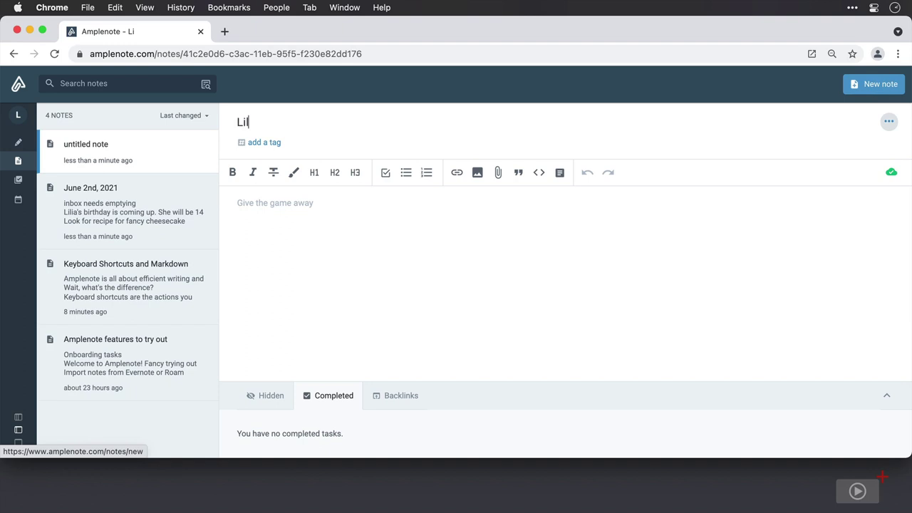
text(lia Birthday Ideas)
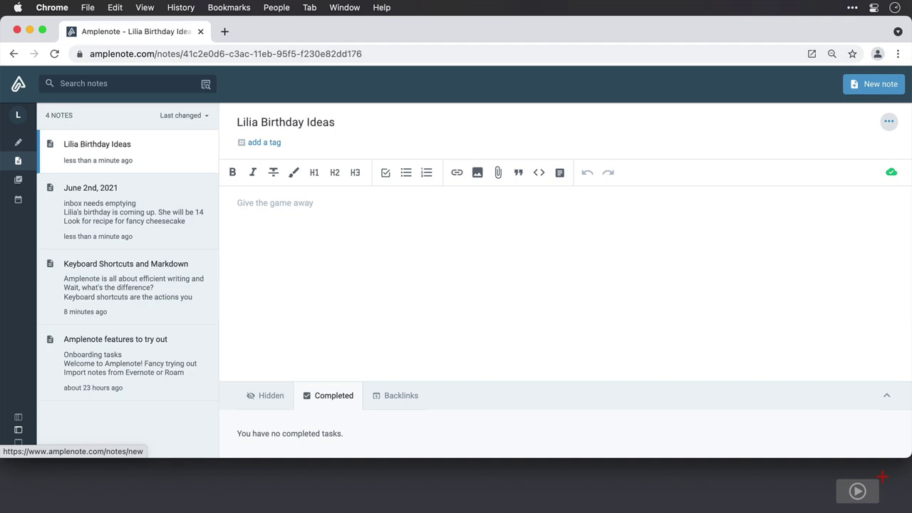
click(274, 139)
text(lil)
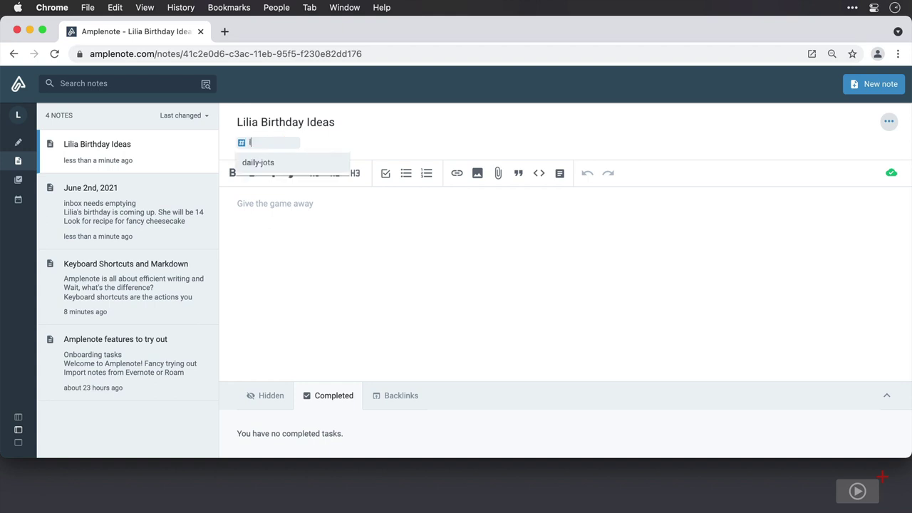
text(ia-birthday)
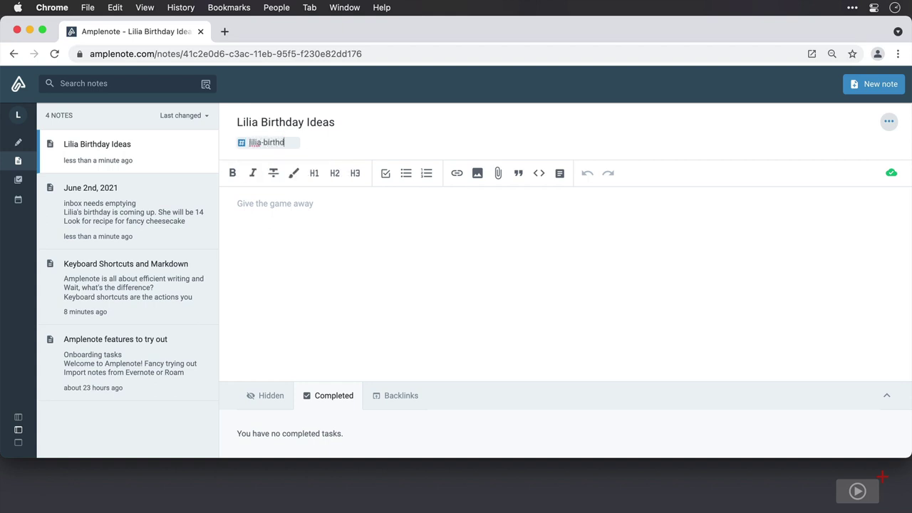
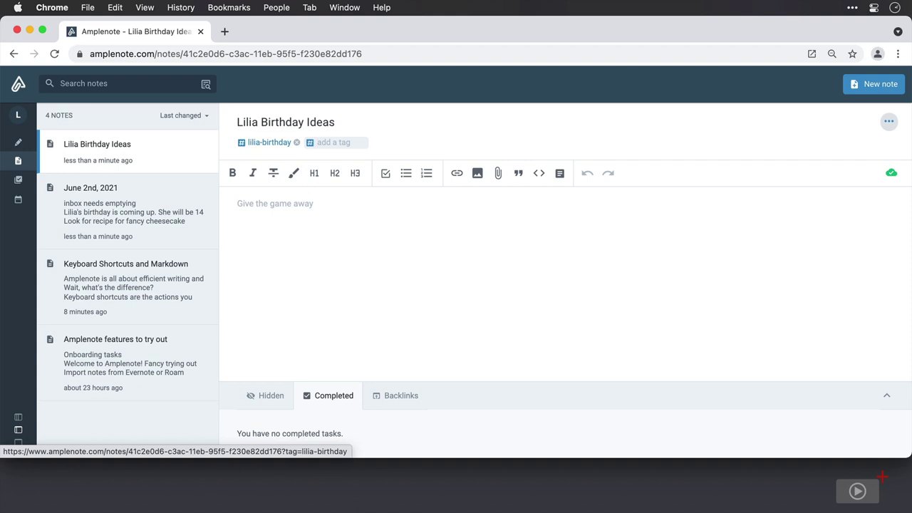
Step: Filter jots by lilia-birthday and add a 'Get birthday list' task to Lilia Birthday Ideas
click(53, 137)
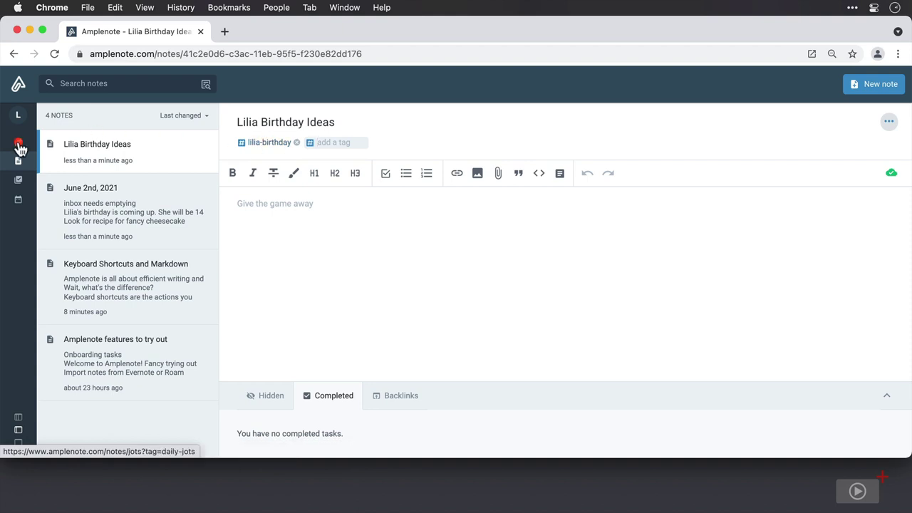
click(18, 142)
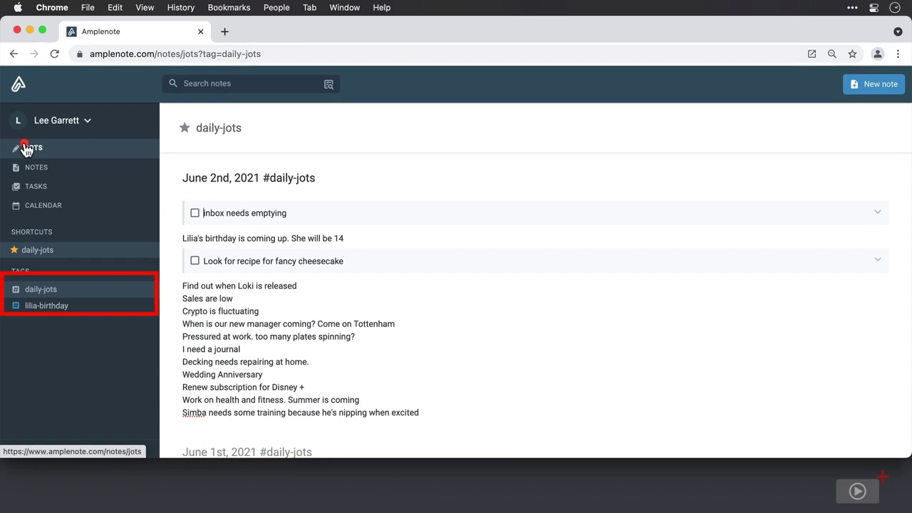
click(98, 308)
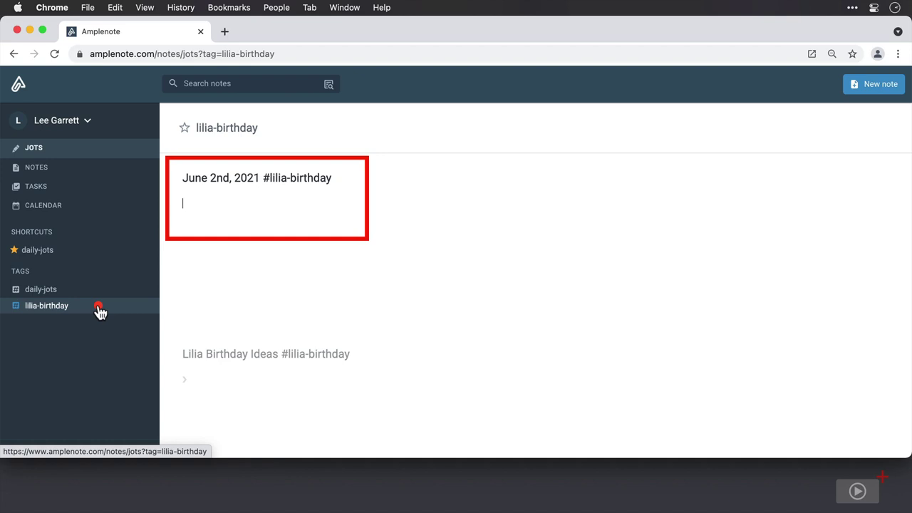
click(206, 377)
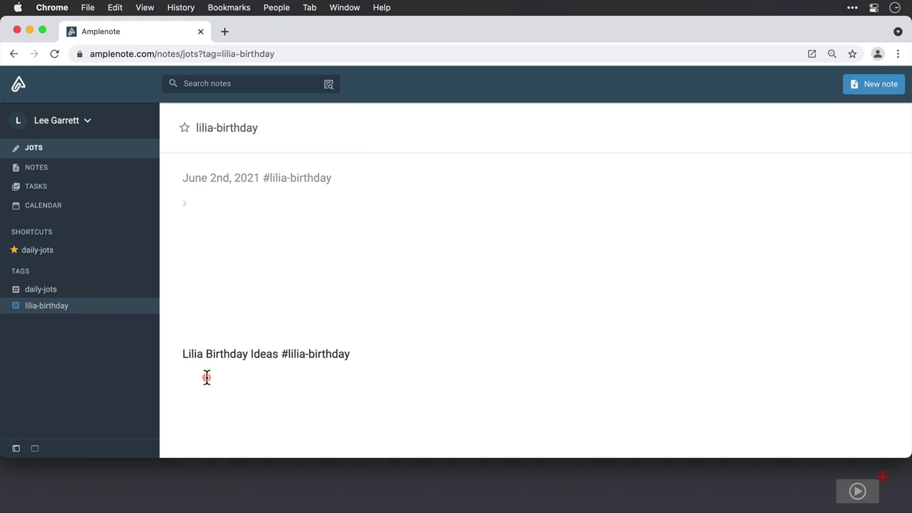
text([] G)
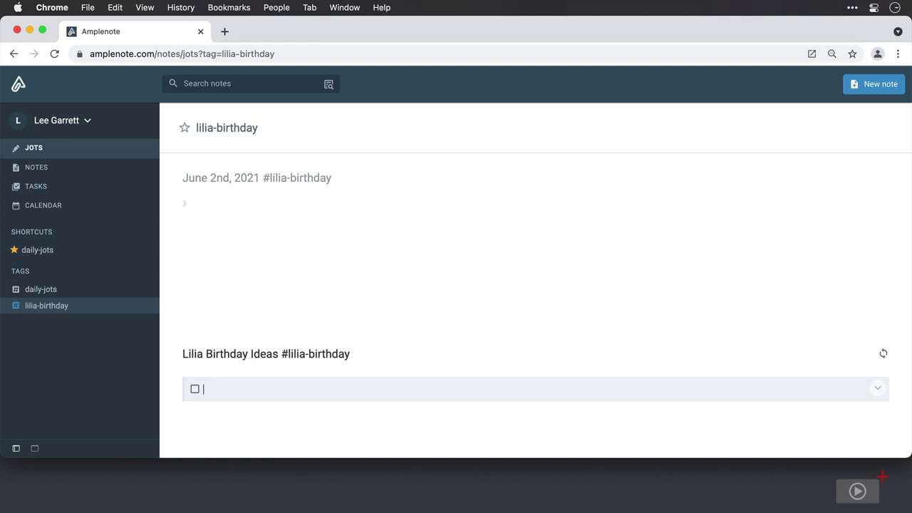
text(et birthday list)
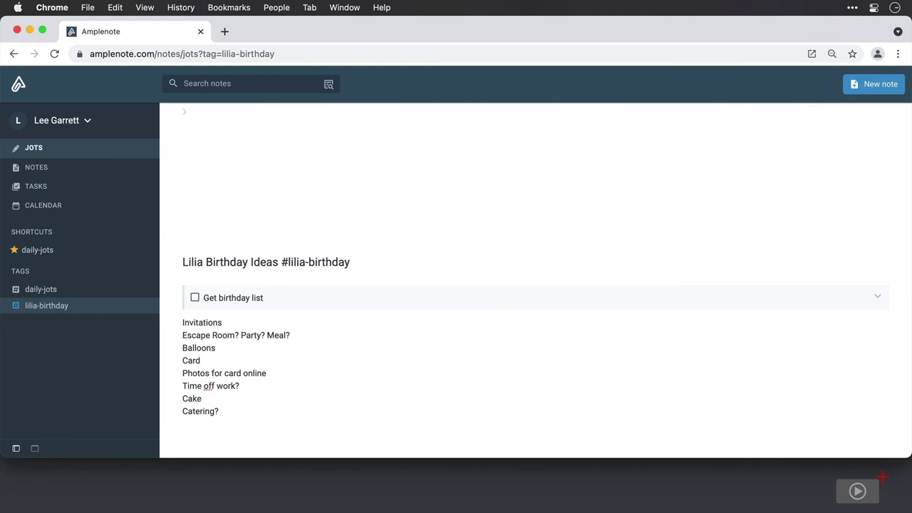
key(Return)
Step: Open the Lilia Birthday Ideas note from the Notes list
click(63, 189)
click(44, 171)
click(146, 177)
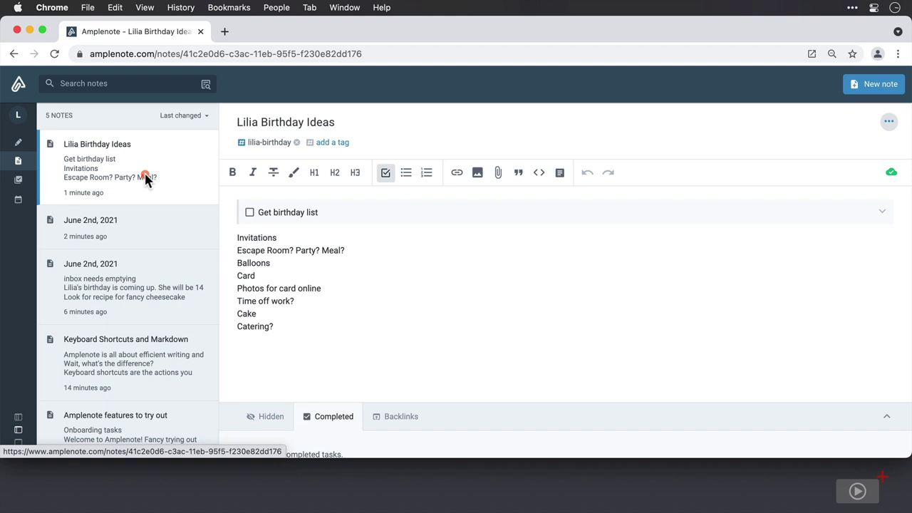
Step: Star the lilia-birthday jots filter as a shortcut, then switch between it and daily-jots
click(19, 143)
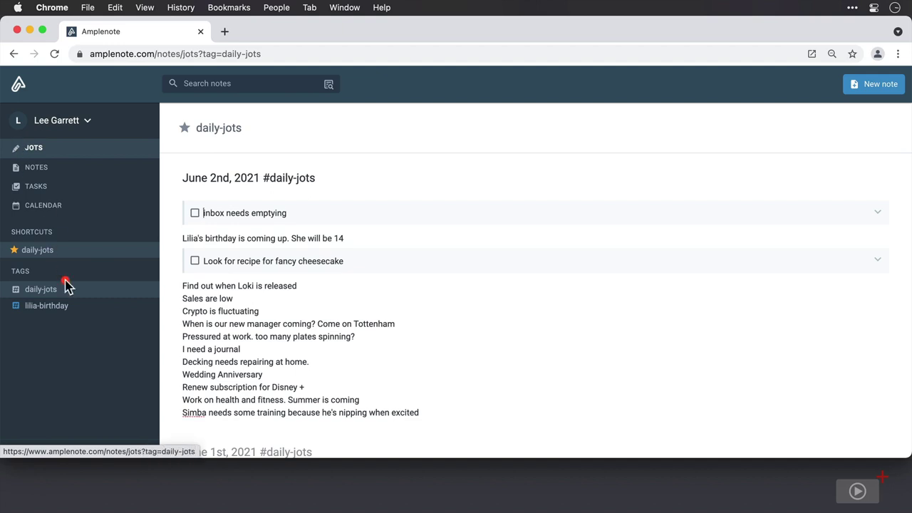
click(47, 310)
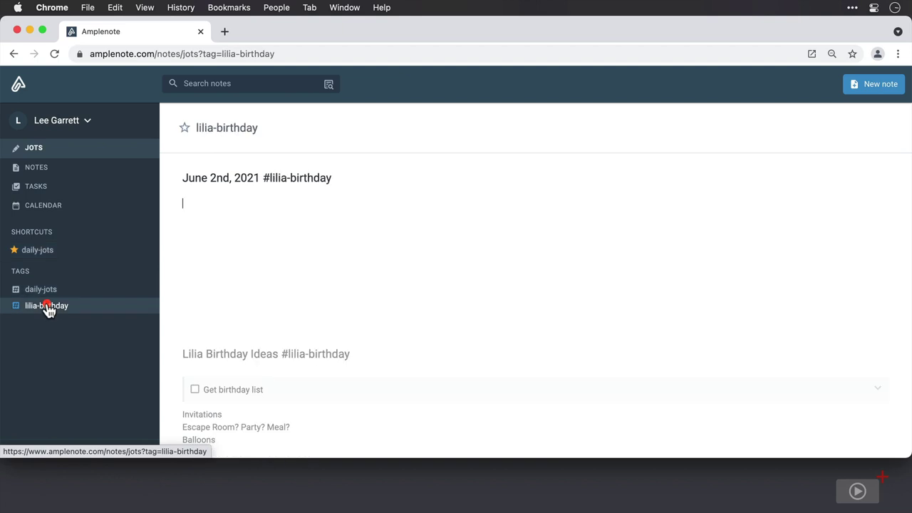
click(186, 131)
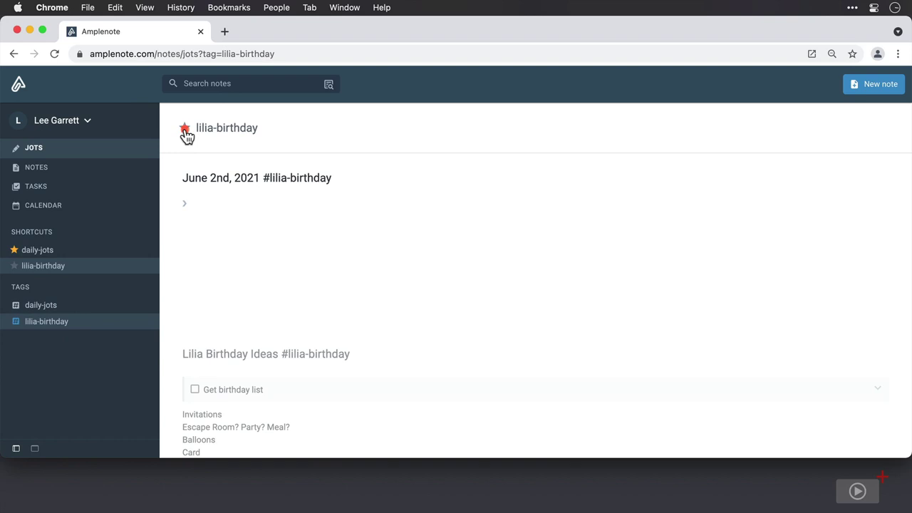
click(76, 250)
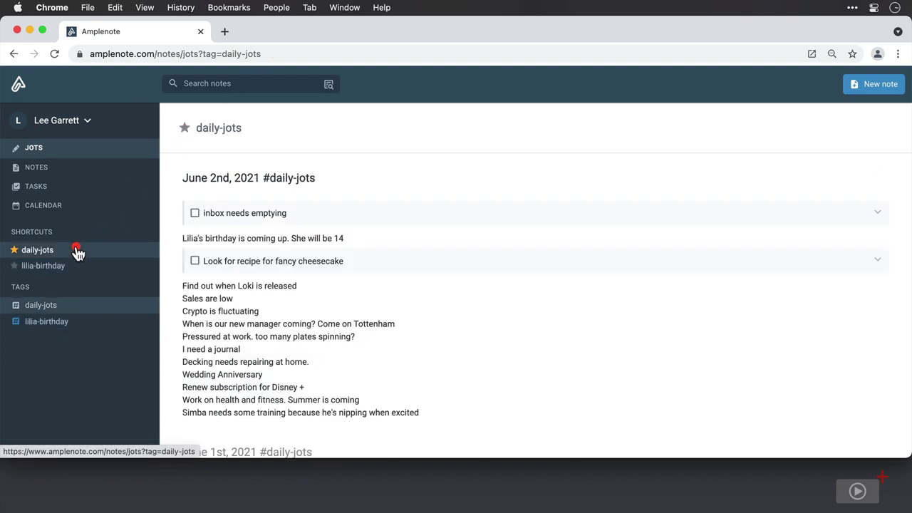
click(78, 269)
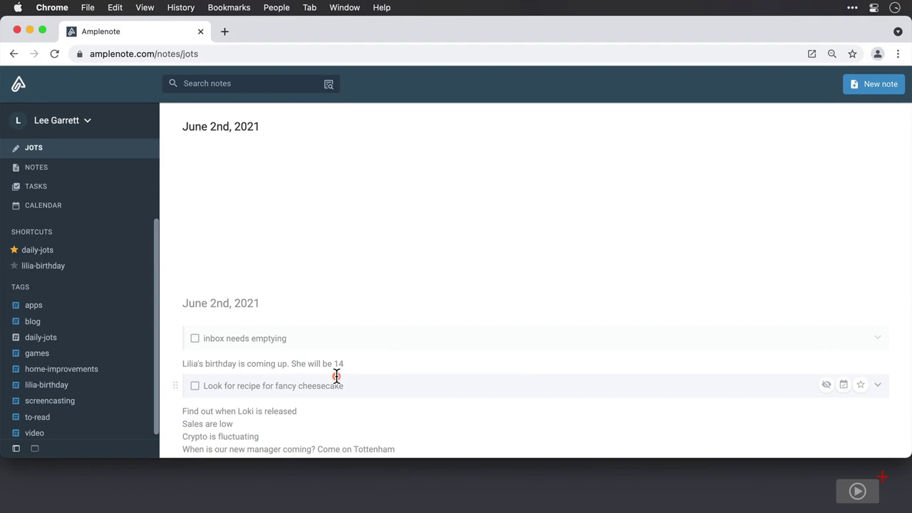
Step: Under the video tag, add Black Widow and The Eternals to Movies to Watch, then show Notes
scroll(103, 362, down, 1)
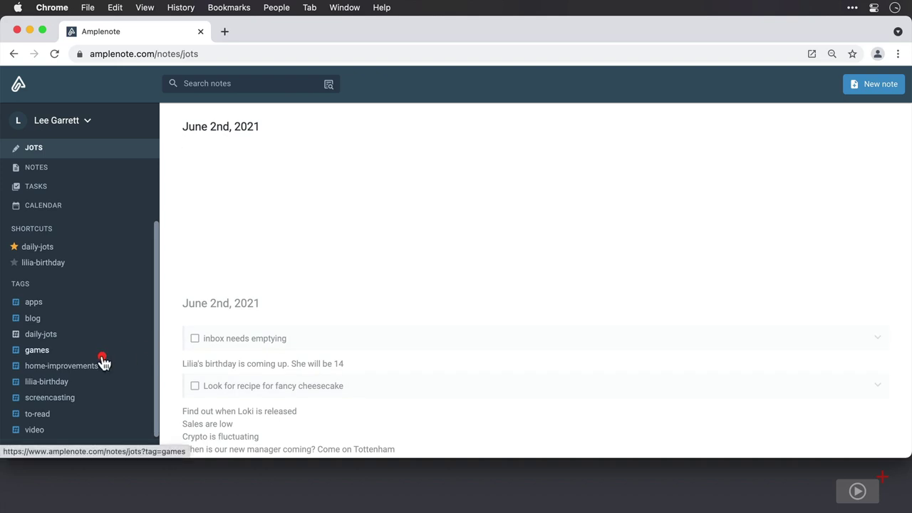
click(35, 430)
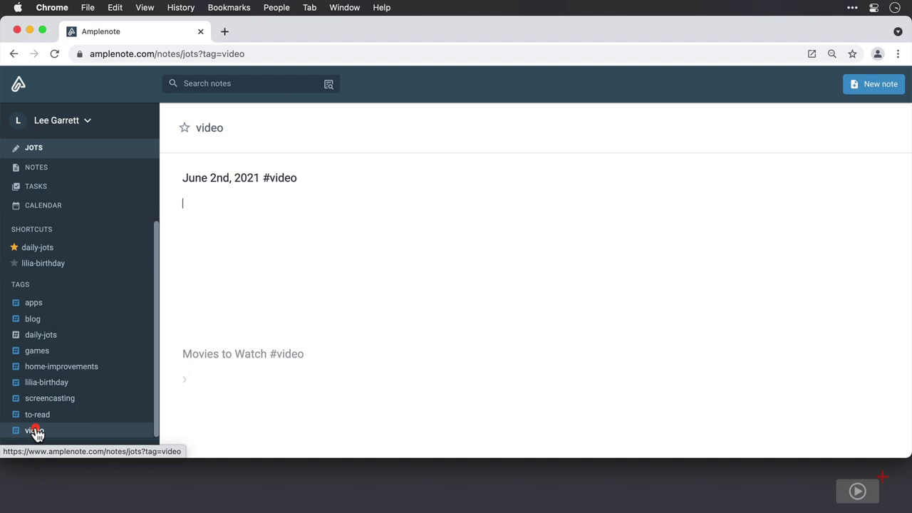
click(214, 379)
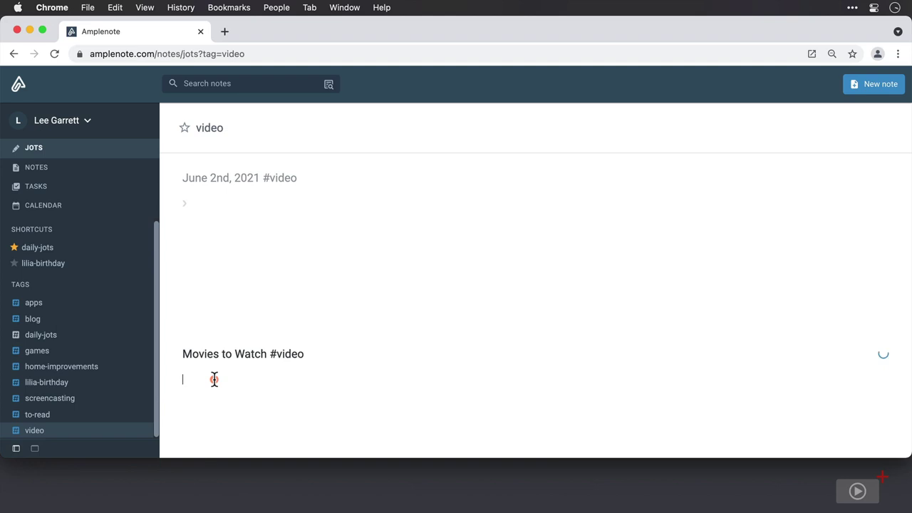
text(Black Widow)
key(Return)
text(The)
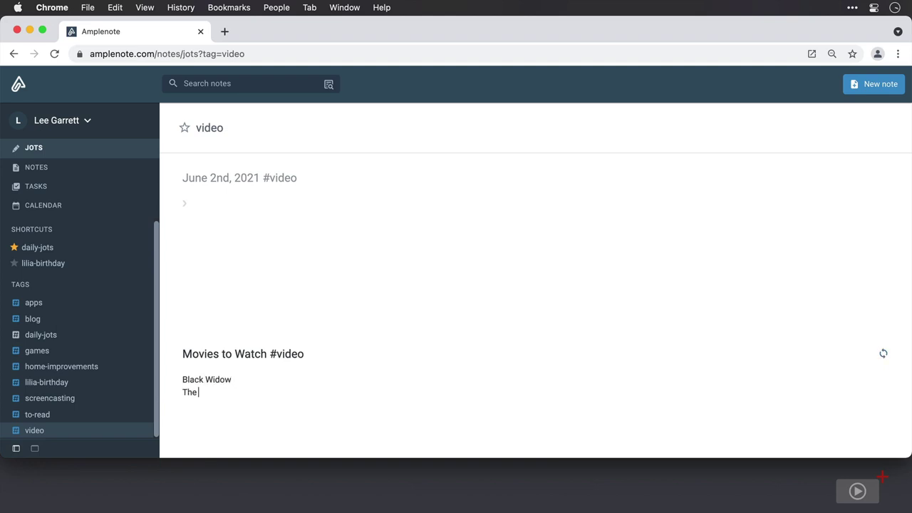
text( Eternals)
click(41, 262)
click(36, 168)
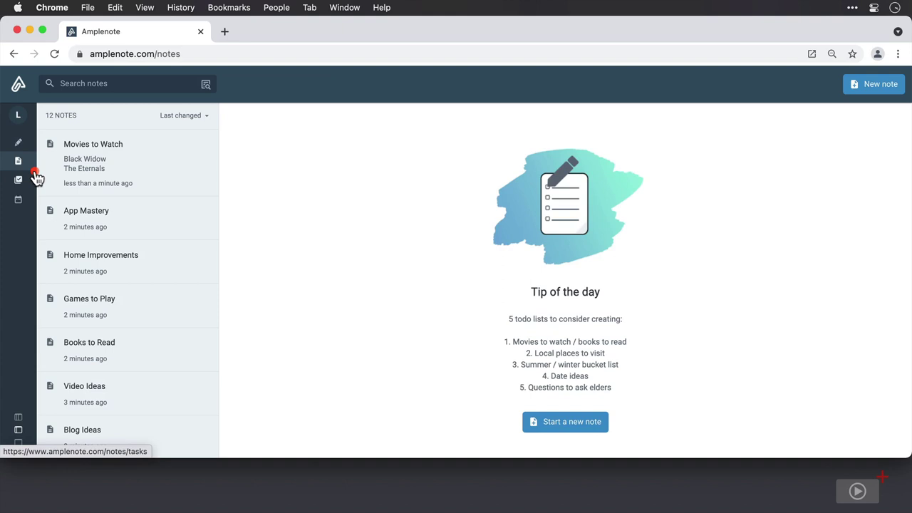
Step: Open the Movies to Watch note from the Notes list
click(127, 173)
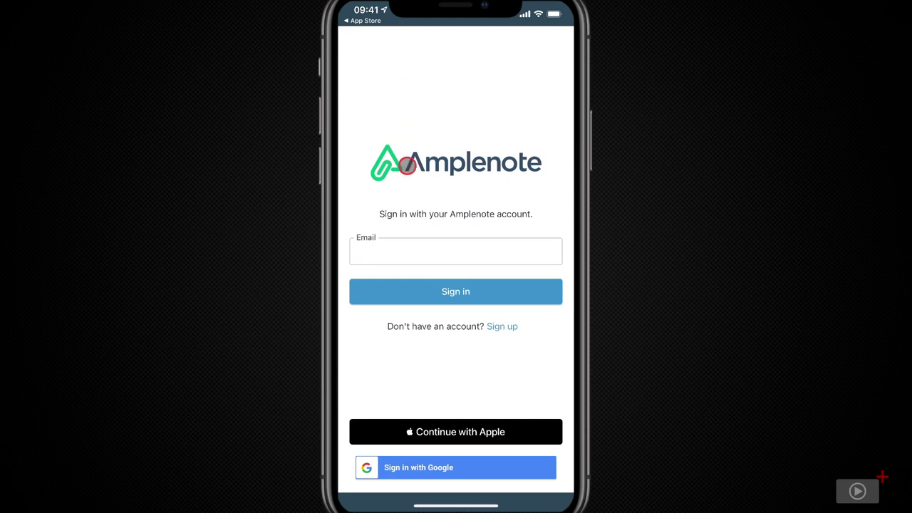
Step: Sign in to the iOS app with the Apple ID and confirm
click(478, 437)
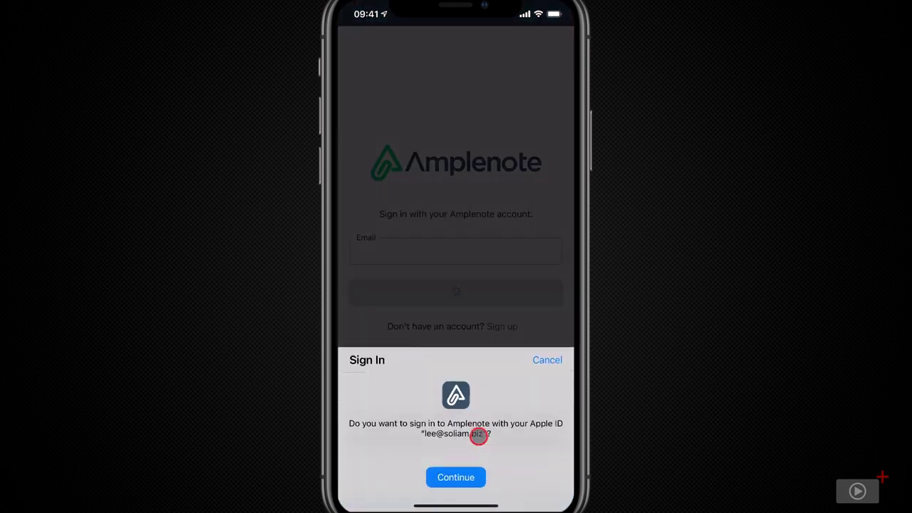
click(474, 476)
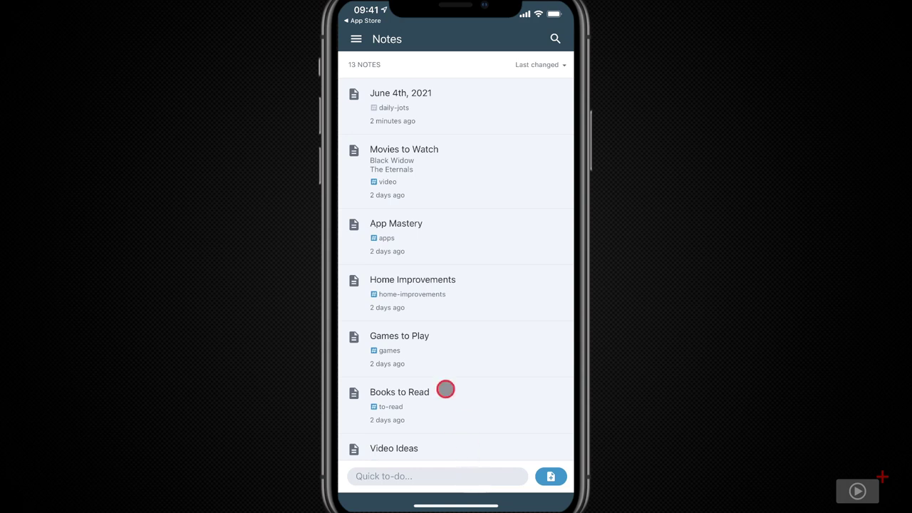
Step: Add 'Repair kitchen window' and 'Buy new standing desk - are there any good ones out there?' to June 4th
click(357, 39)
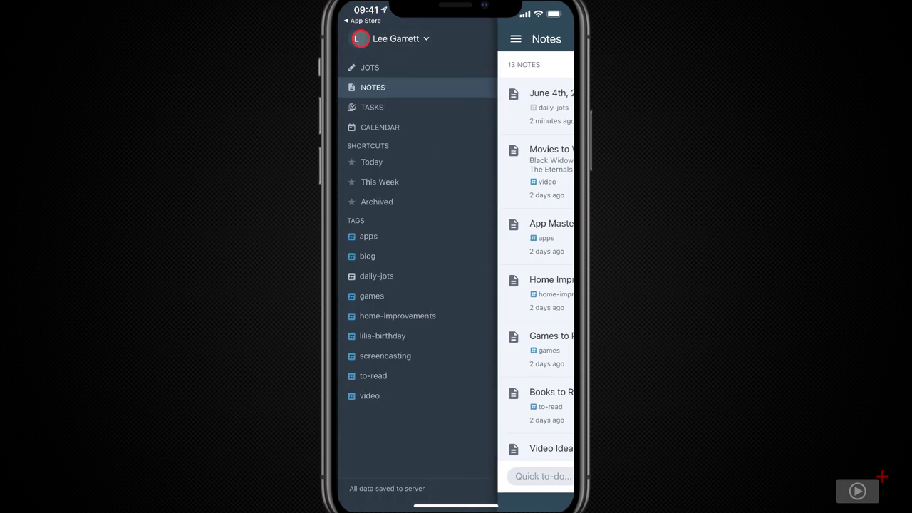
click(401, 71)
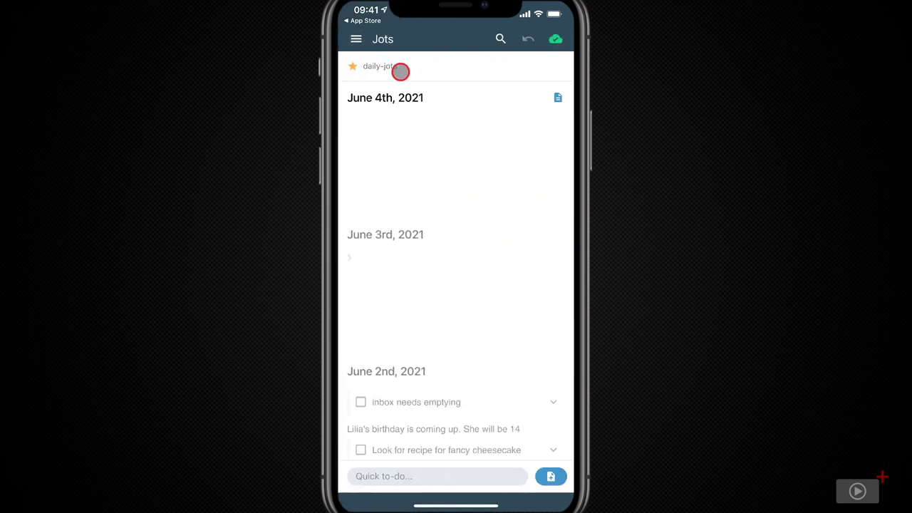
click(382, 132)
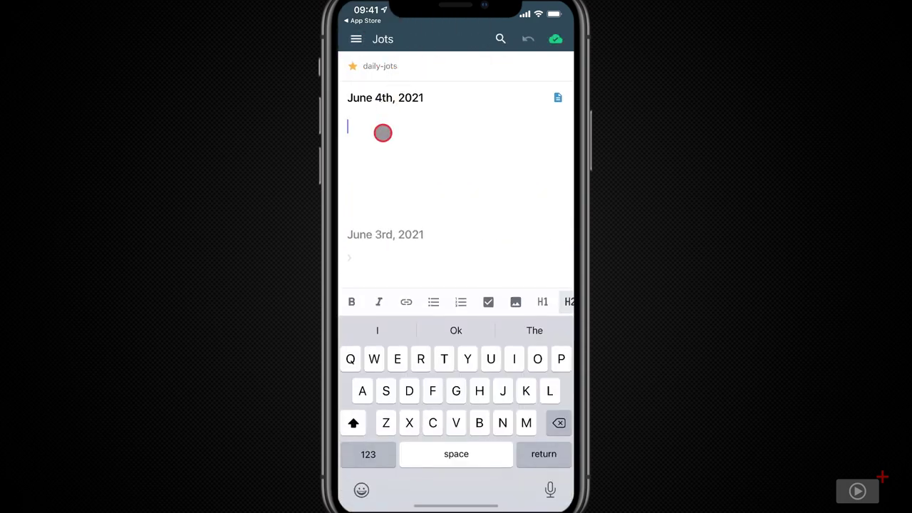
text(Repair kitchen window)
key(Return)
text(Buy new standing desk - are there any good ones out there?)
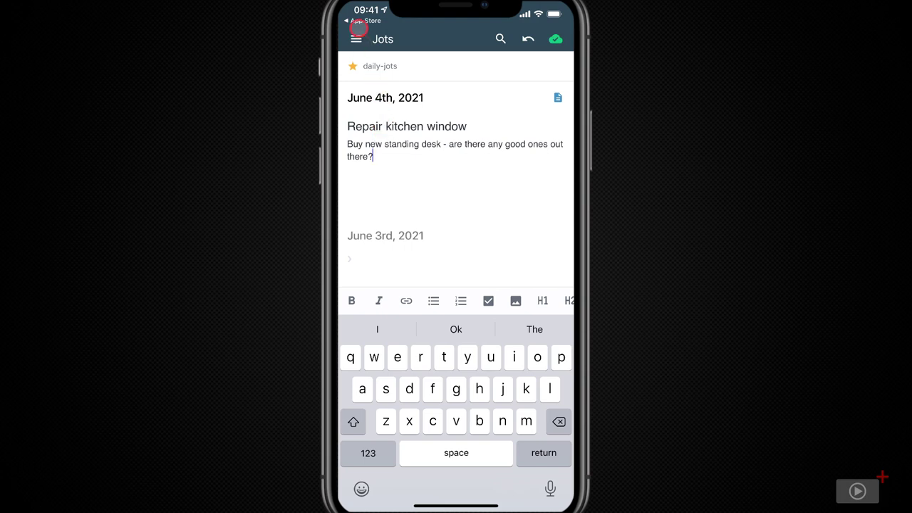
Step: Check the lilia-birthday shortcut's jots, then return to the list of all notes
click(356, 38)
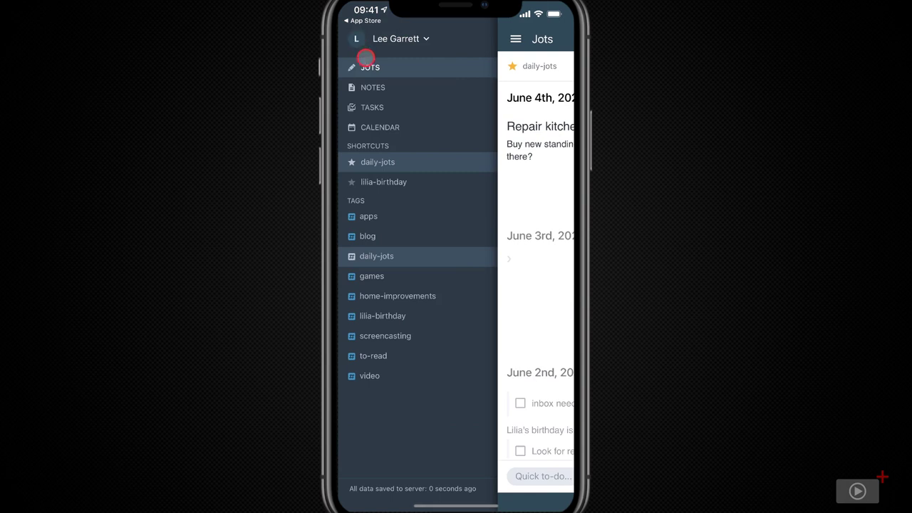
click(427, 179)
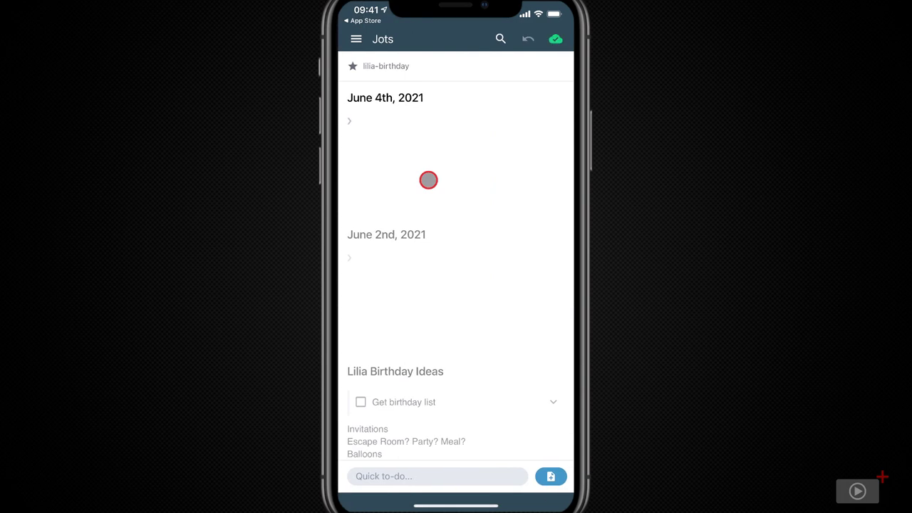
scroll(428, 180, down, 4)
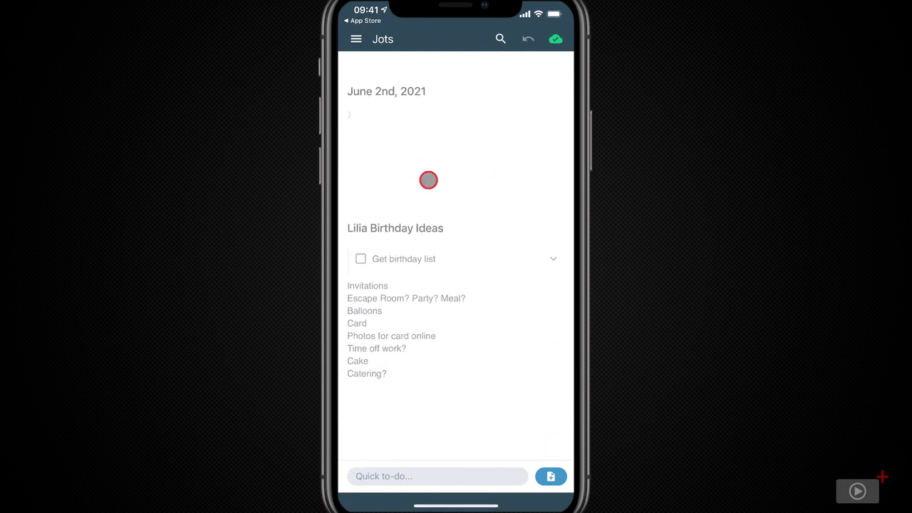
scroll(429, 179, up, 5)
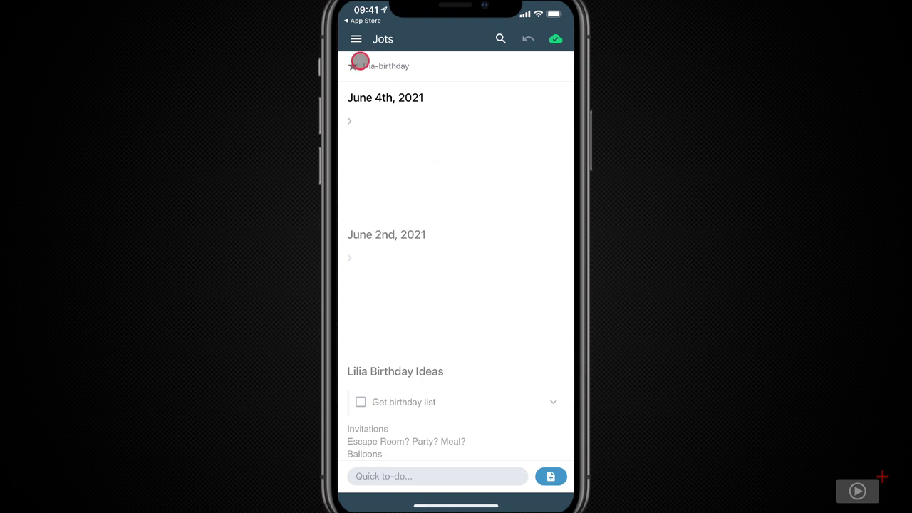
click(356, 38)
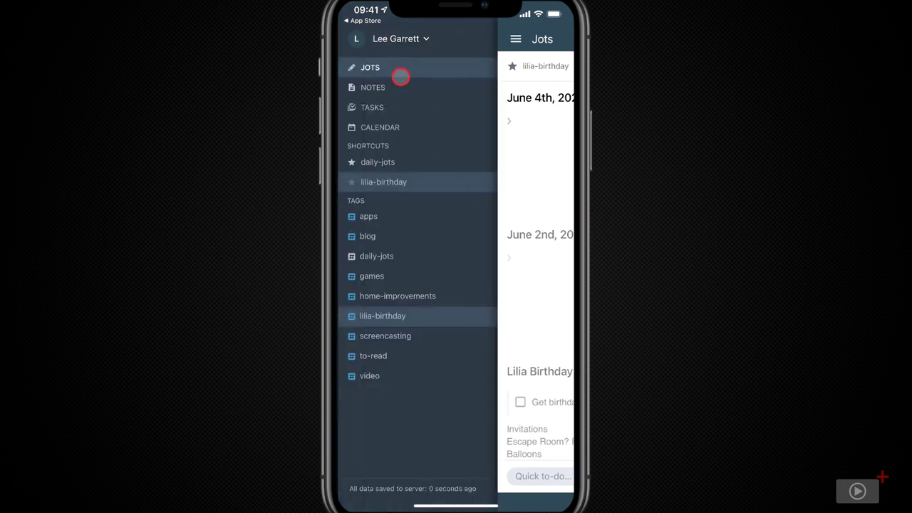
click(418, 89)
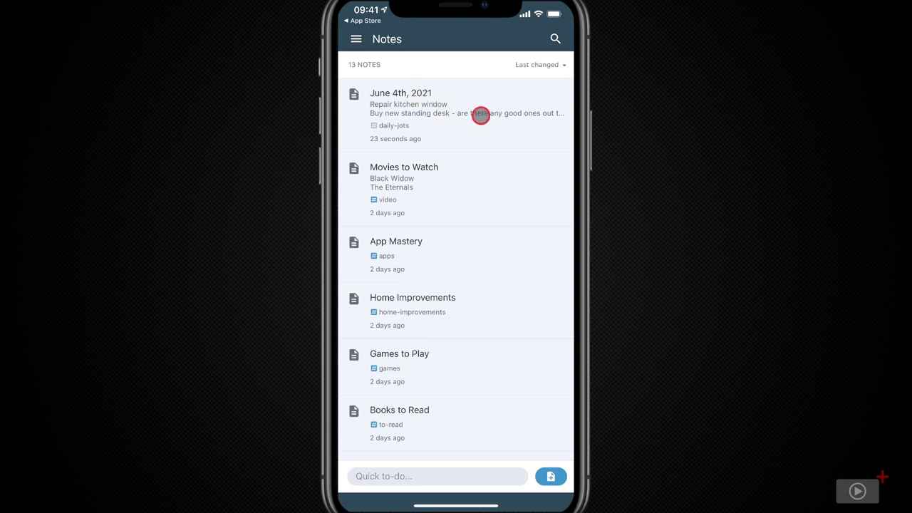
Step: Retitle the June 4th, 2021 note 'Renamed the 4th June thoughts', tag it kitchen-maintenance, and go back
click(481, 114)
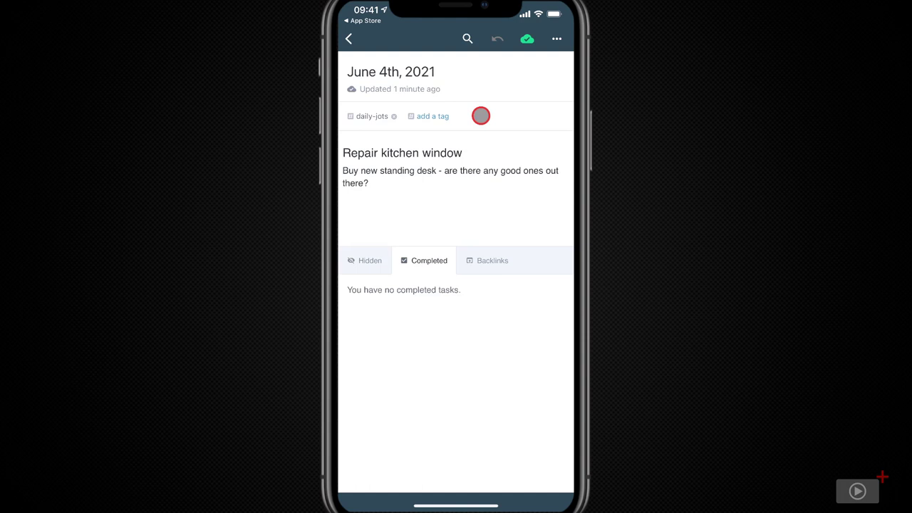
click(442, 71)
key(ctrl+a)
key(BackSpace)
text(Renamed the 4th June )
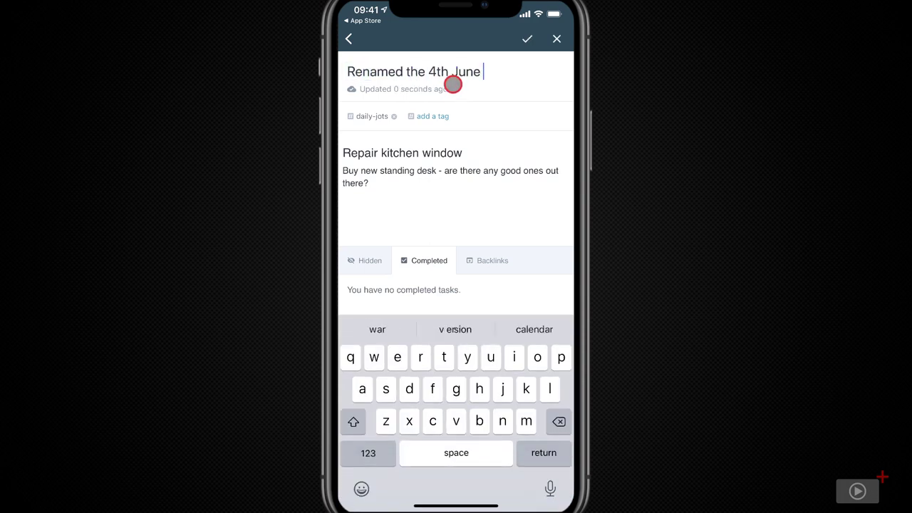
text(thoughts)
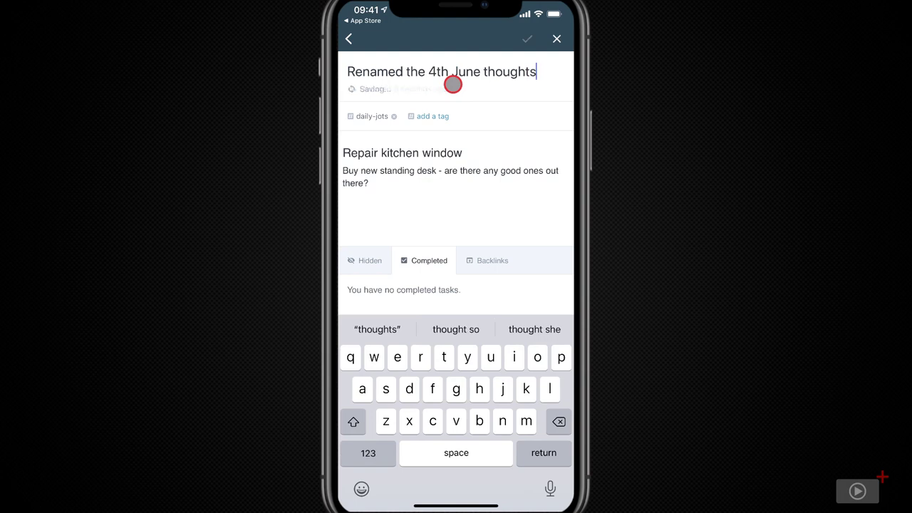
click(439, 118)
text(kitchen-maintena)
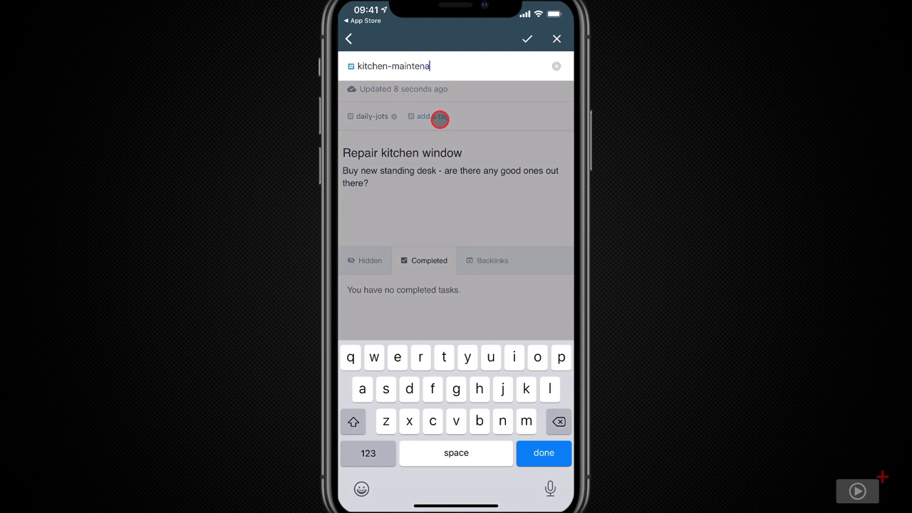
text(nce)
key(Return)
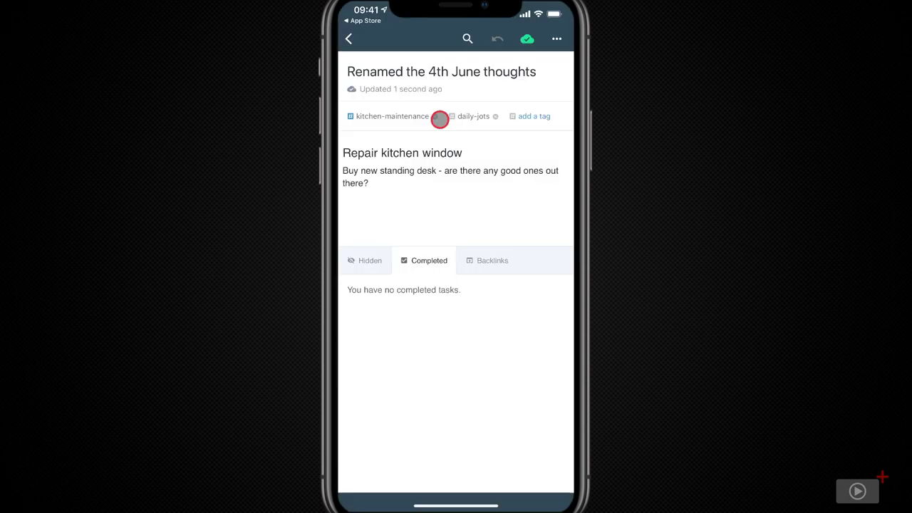
click(355, 38)
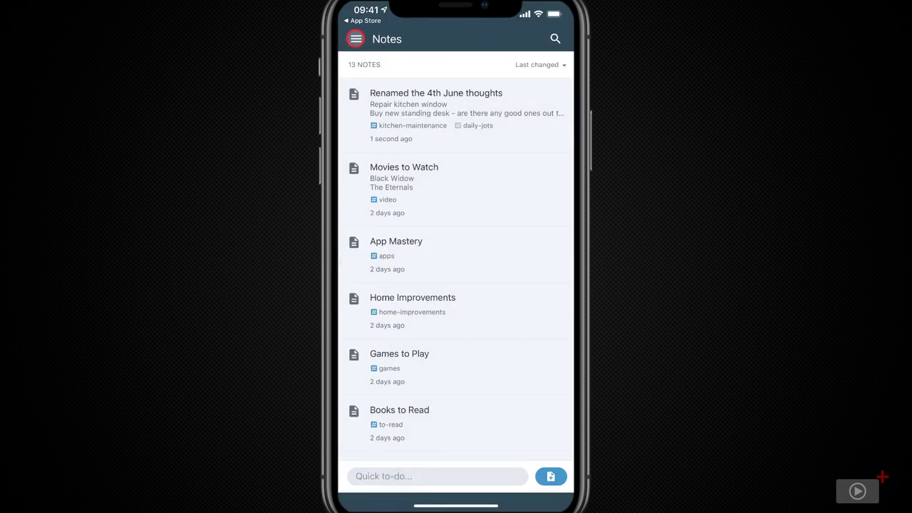
Step: Switch to the Jots view from the side drawer
click(355, 39)
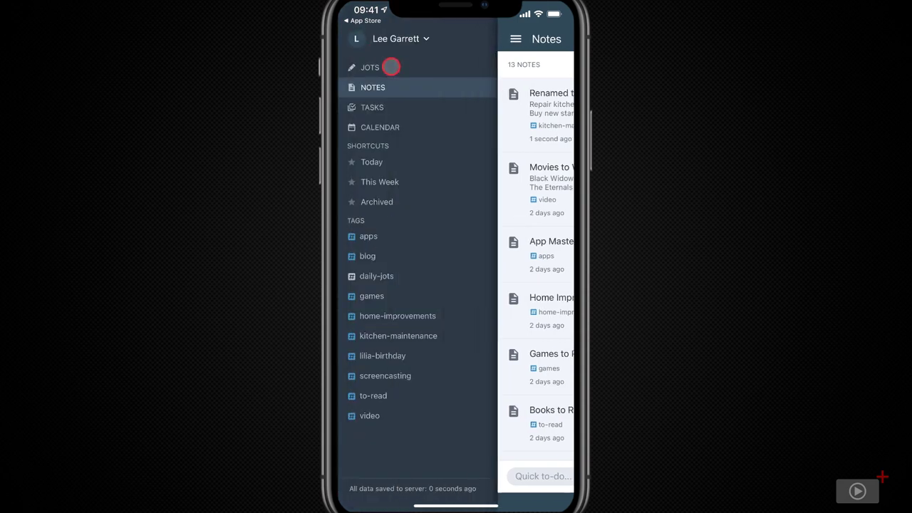
click(392, 68)
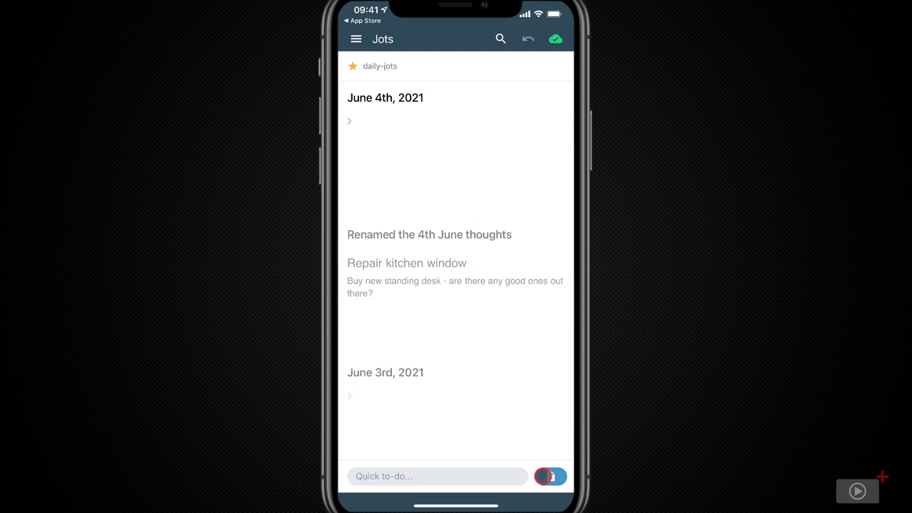
Step: Create a new note titled 'Standing Desk Purchase' and collapse the sidebar to a narrow rail
click(550, 476)
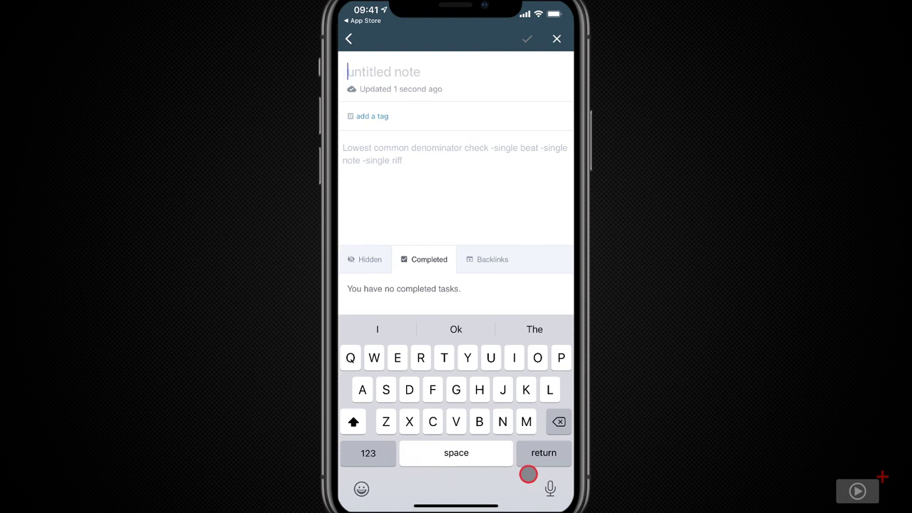
text(Standing Desk Purchas)
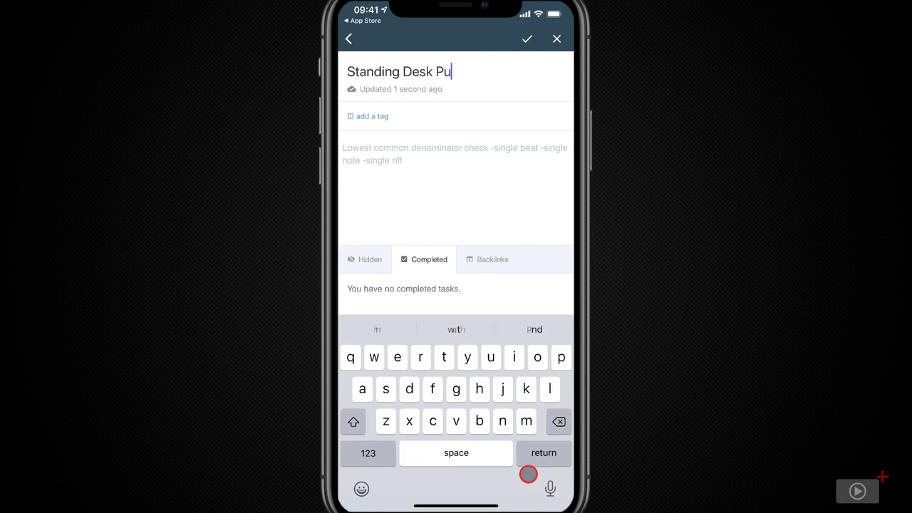
text(e)
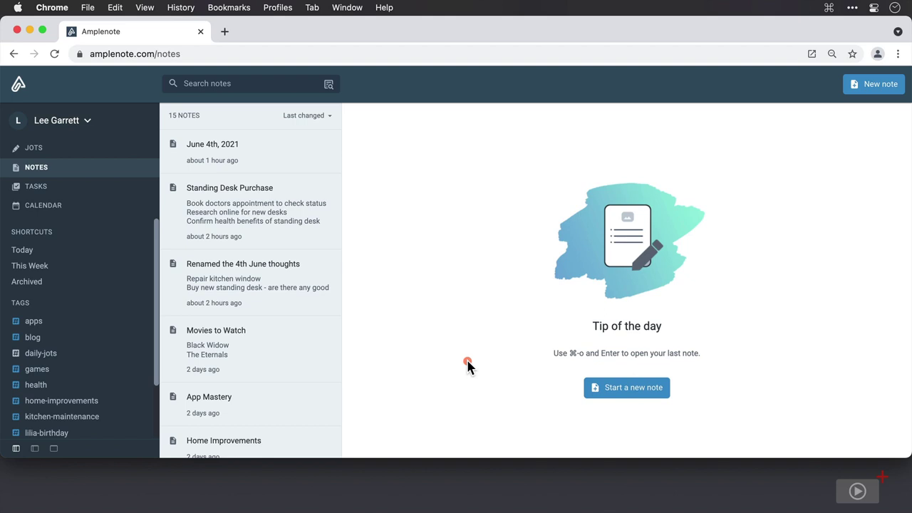
click(37, 448)
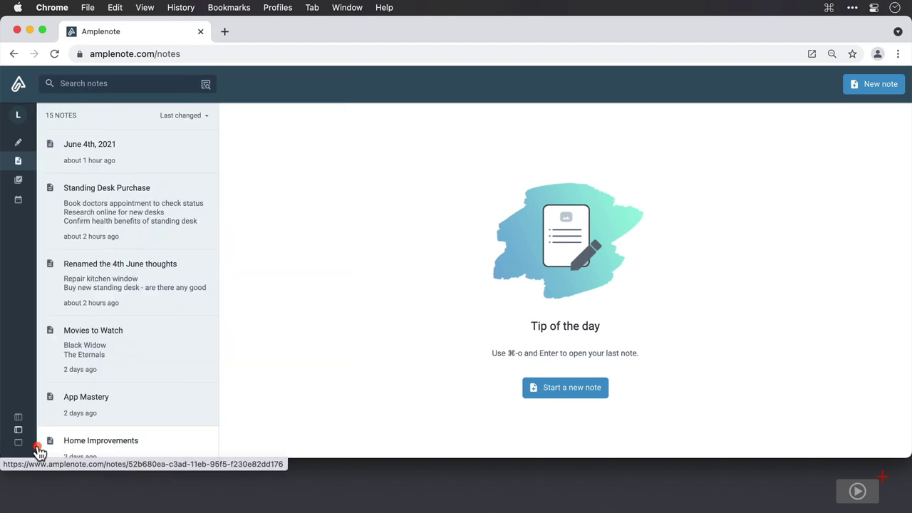
Step: Hide the notes list, then restore the full sidebar and notes list
click(18, 444)
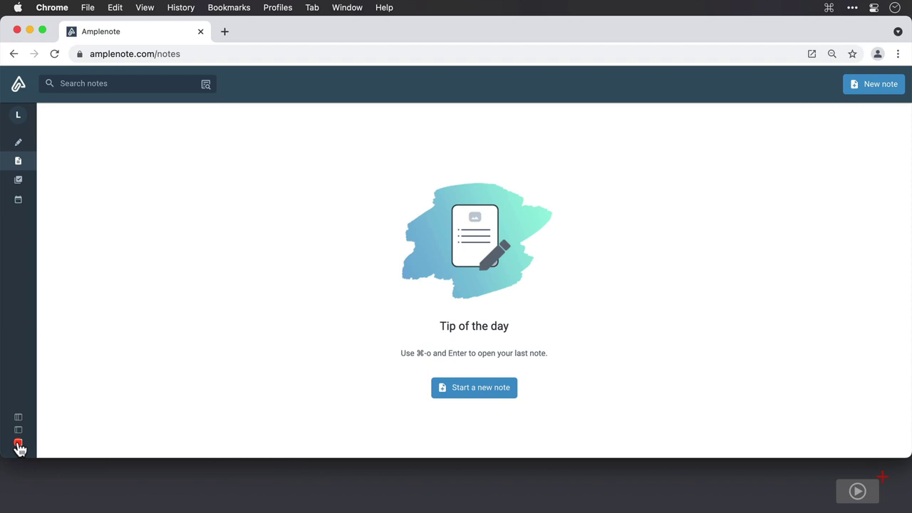
click(17, 418)
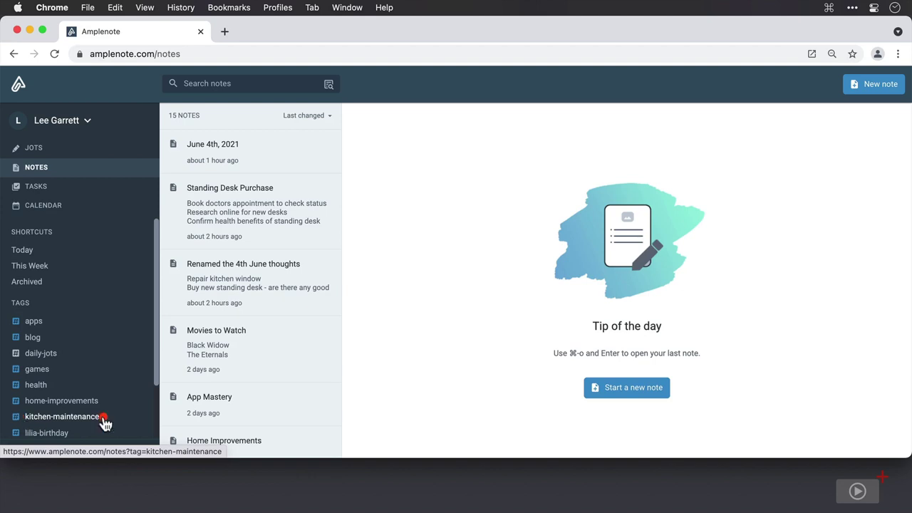
Step: Start a blank note, then search the notes for 'Lilia' and clear the search
click(622, 391)
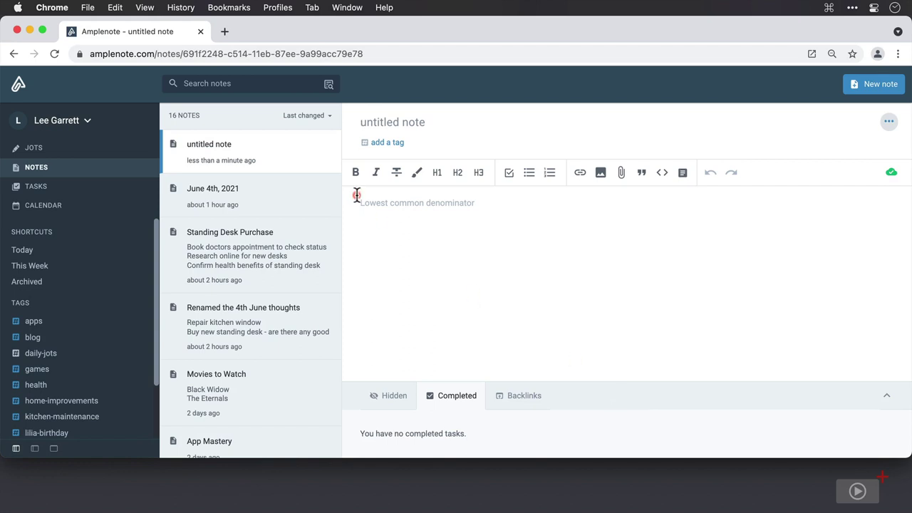
click(262, 84)
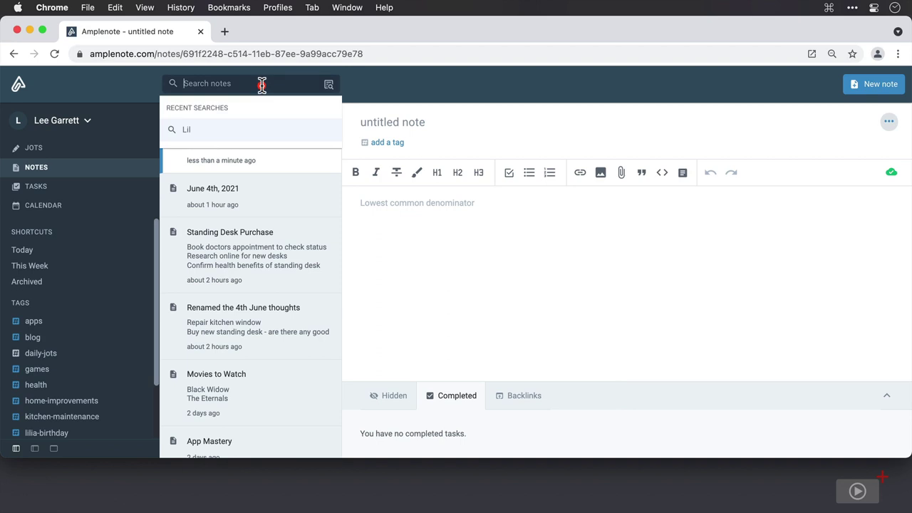
text(Lilia)
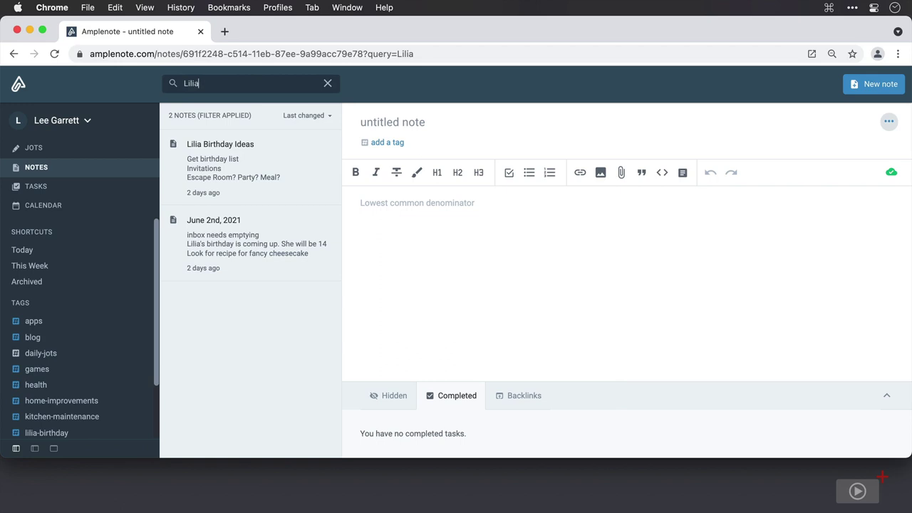
key(BackSpace)
click(329, 84)
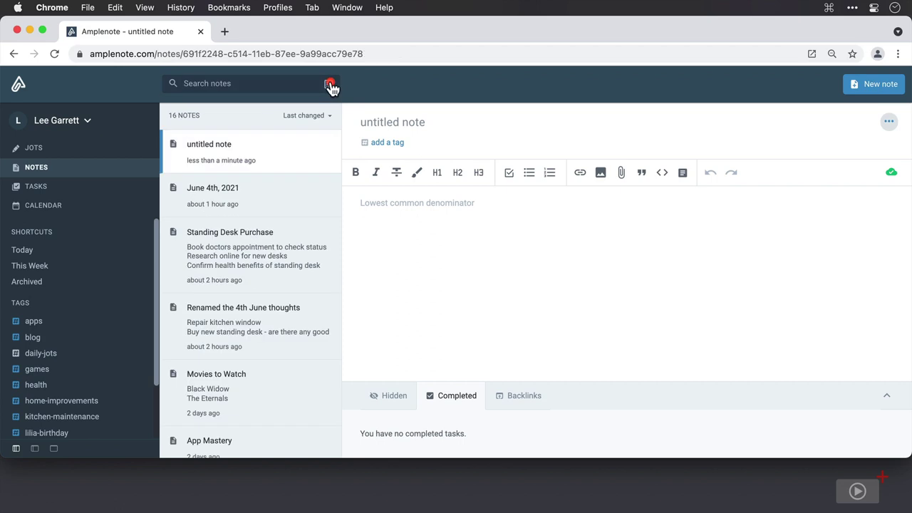
Step: Title the new note 'Lilia Gifts' and give it the 'gifts' tag
click(414, 122)
text(Lilia Gifts)
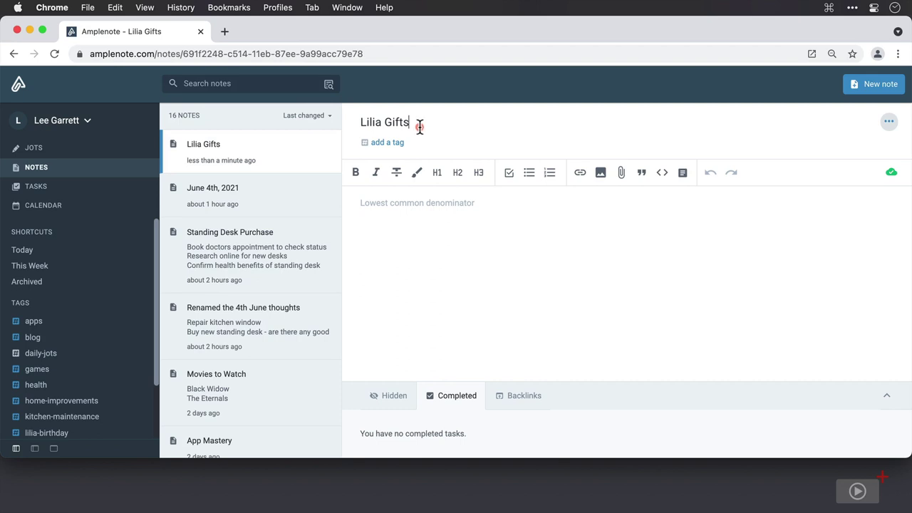
click(405, 141)
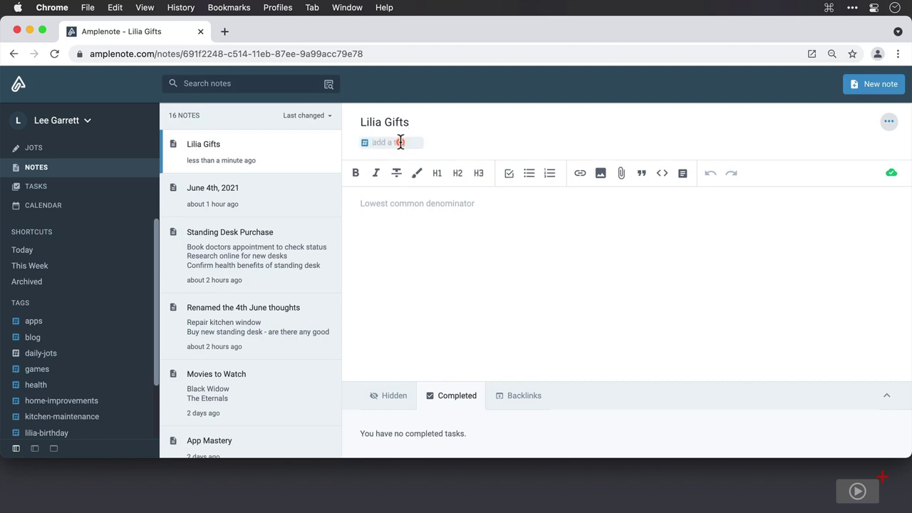
text(gifts)
key(Return)
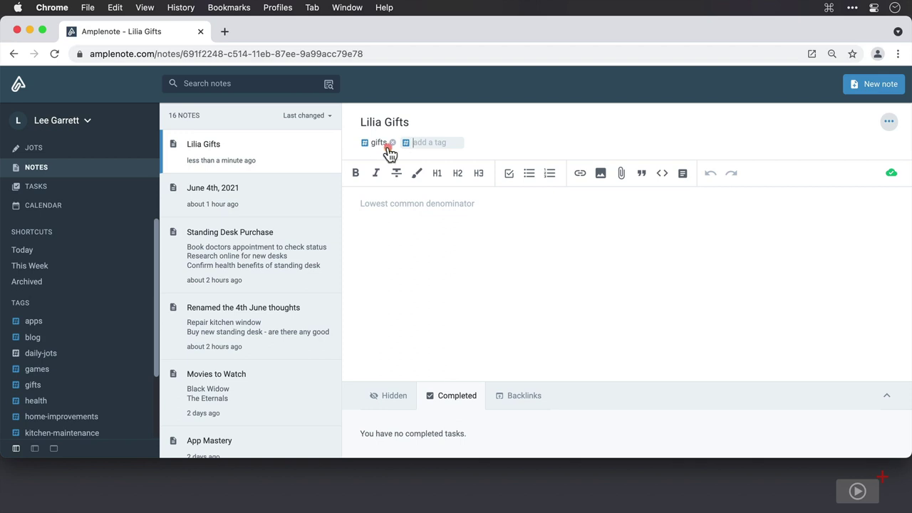
scroll(102, 358, down, 1)
scroll(101, 359, down, 5)
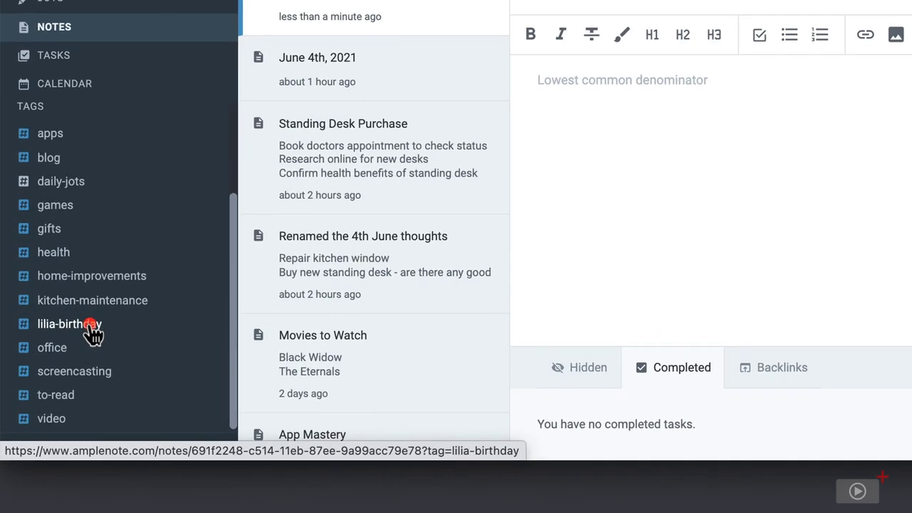
Step: Nest lilia-birthday inside the gifts tag and filter notes by gifts and the nested tag
drag(93, 331, 102, 230)
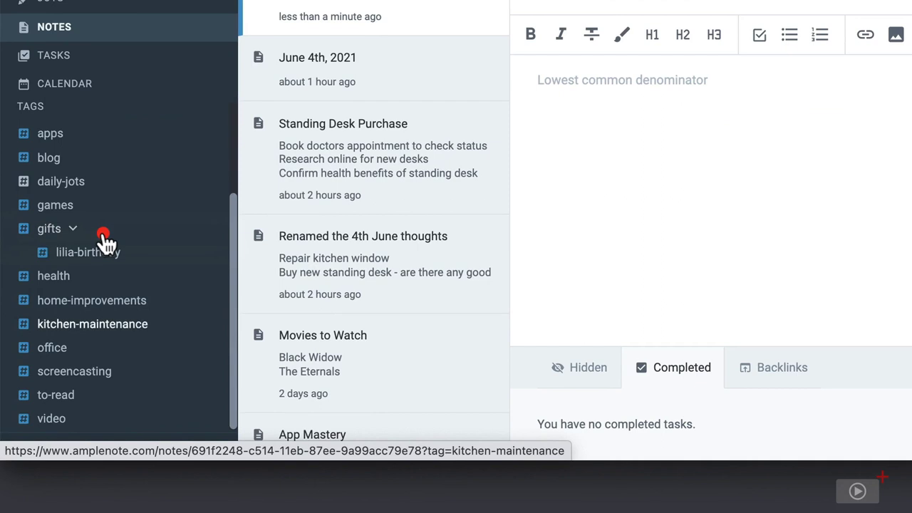
click(50, 235)
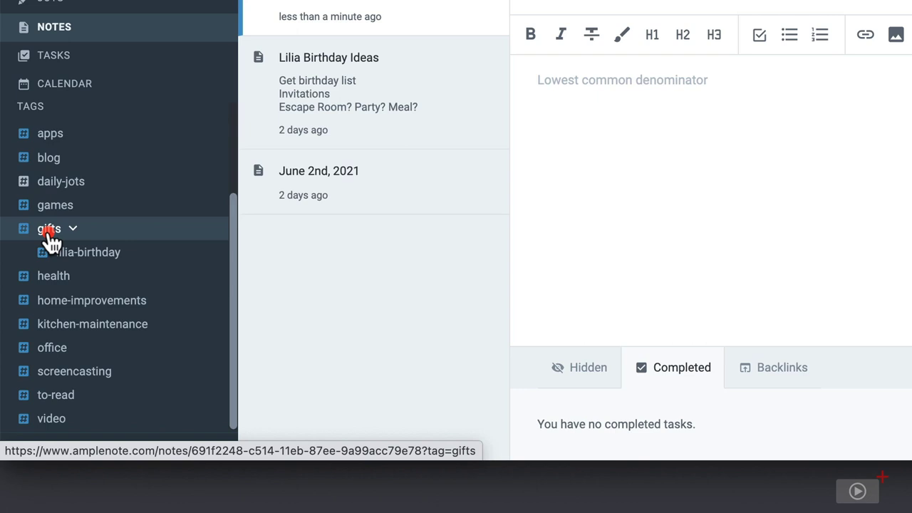
click(68, 252)
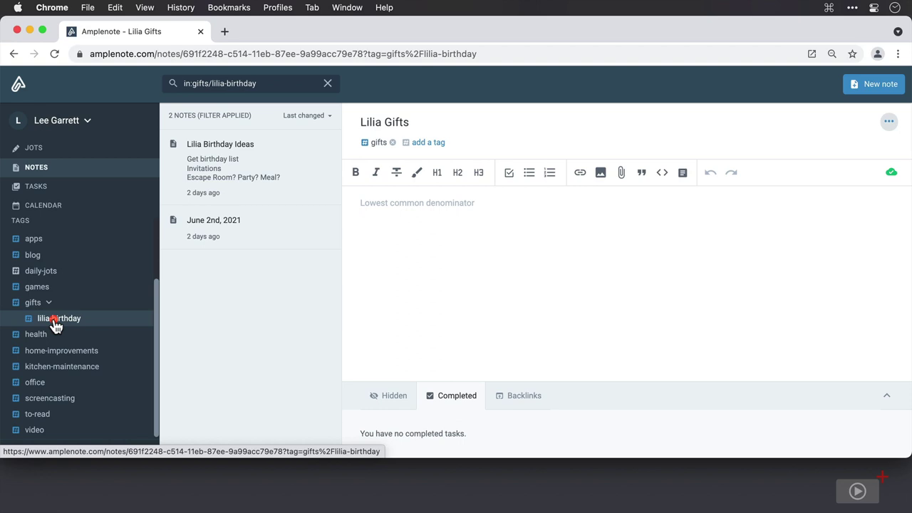
Step: Move blog and lilia-birthday back to the top level, then nest gifts under lilia-birthday
drag(20, 258, 42, 318)
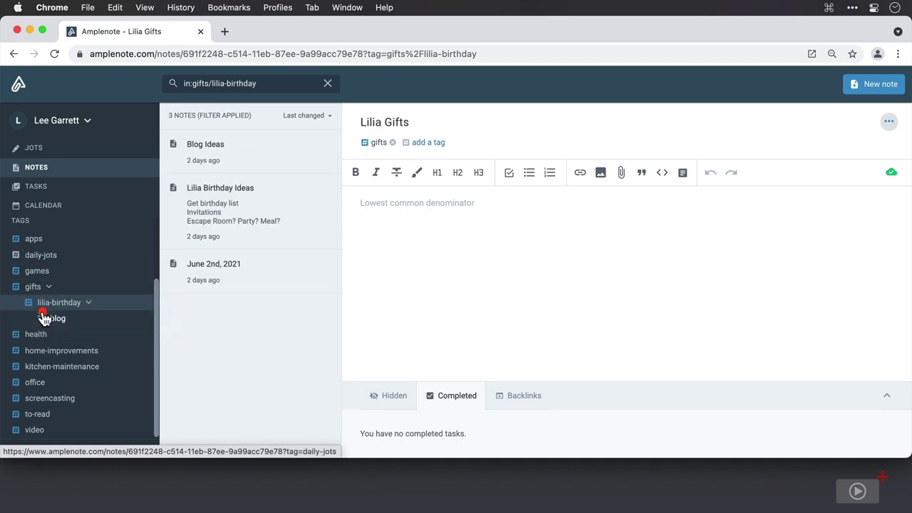
click(60, 320)
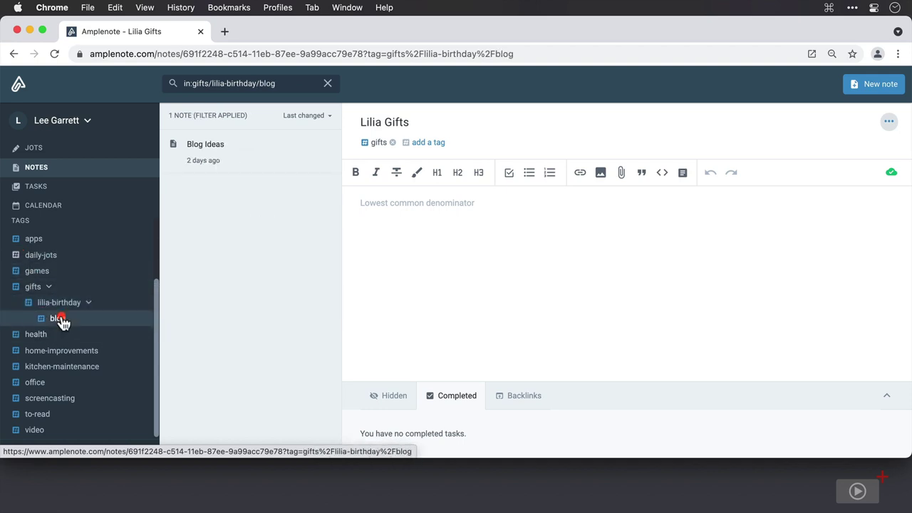
click(33, 289)
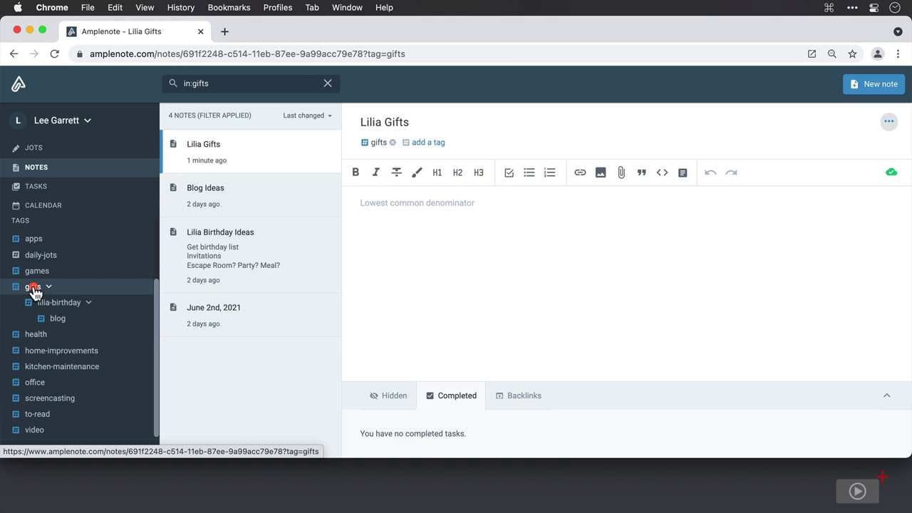
drag(40, 320, 27, 311)
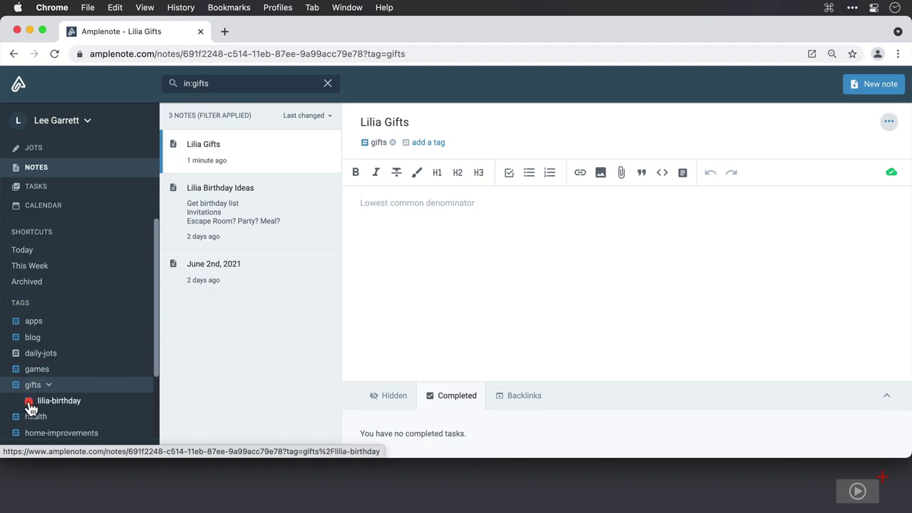
drag(28, 405, 27, 313)
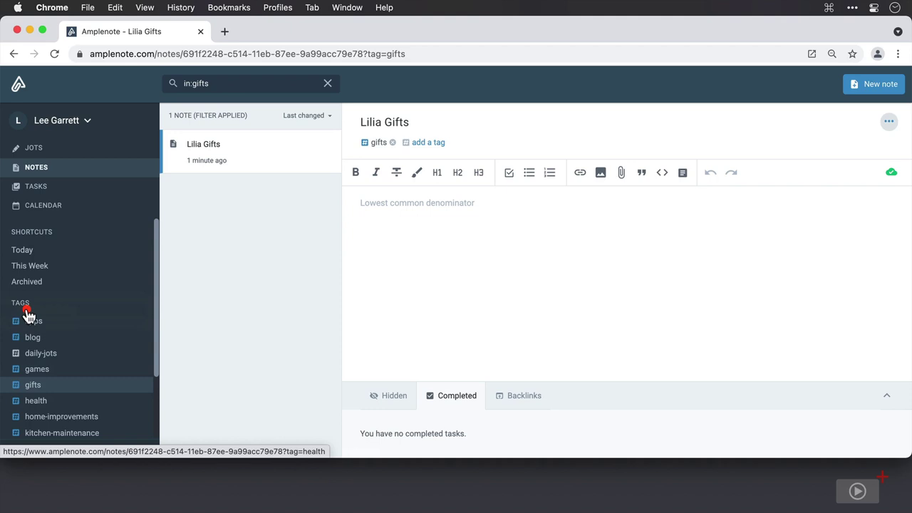
scroll(28, 314, down, 2)
drag(19, 322, 35, 390)
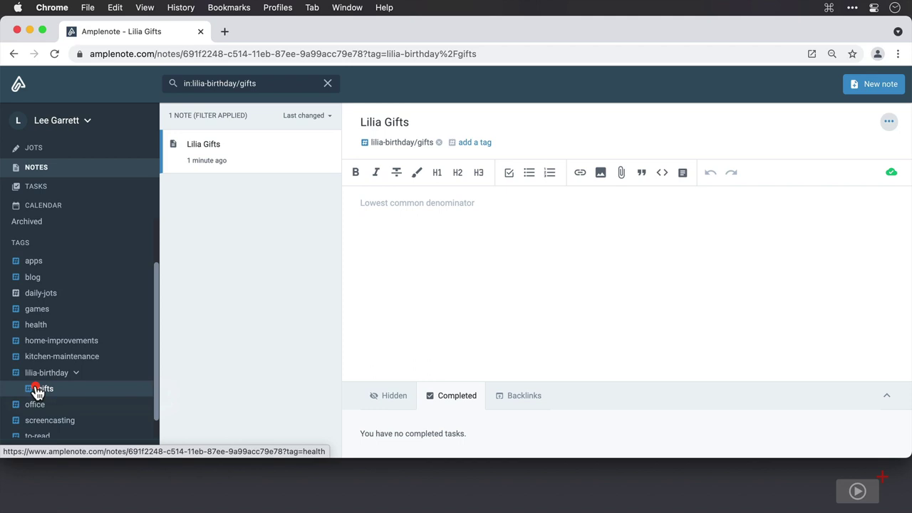
Step: Type 'iPhone 12' in the note body and toggle bold, italic and strikethrough on it
click(384, 209)
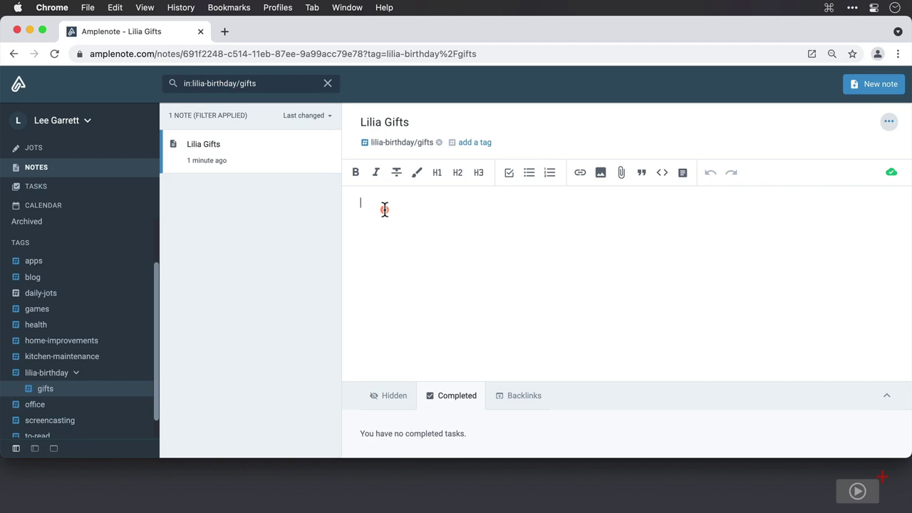
text(iPhone 12)
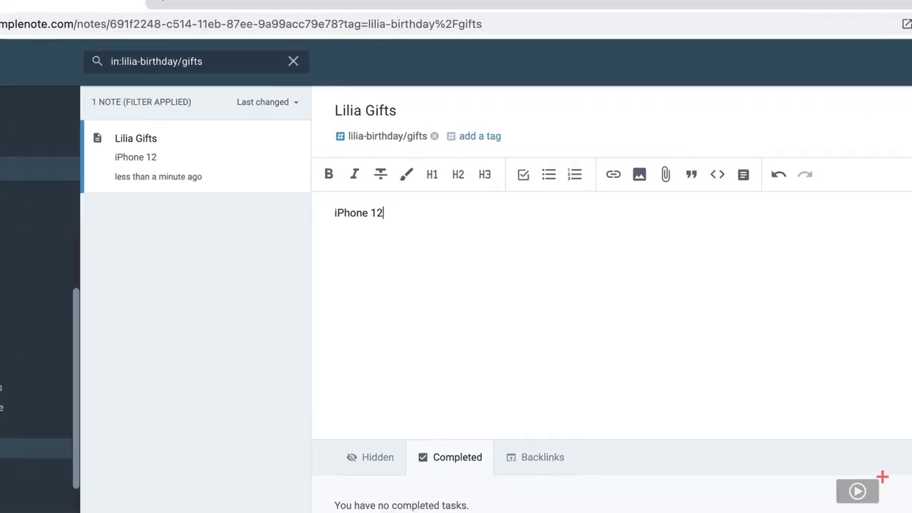
drag(384, 213, 331, 214)
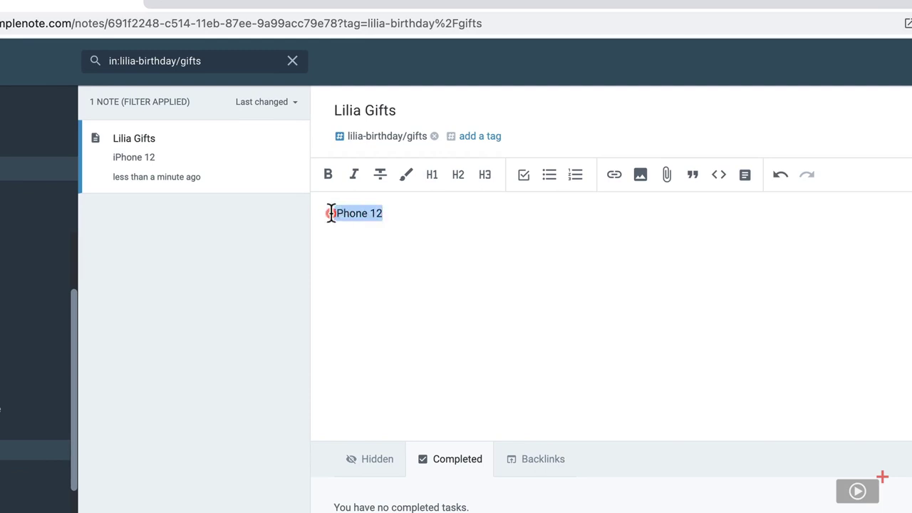
click(328, 176)
click(354, 177)
click(381, 177)
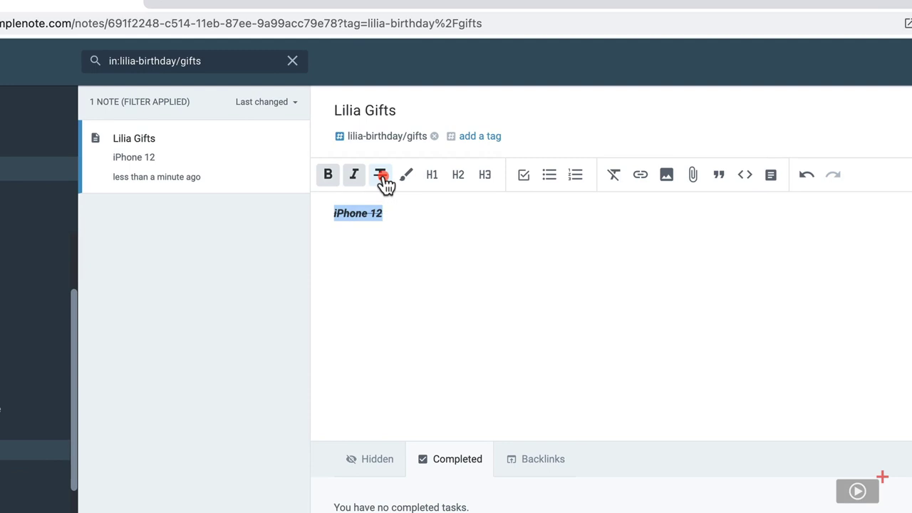
click(352, 180)
click(331, 178)
click(382, 181)
Step: Apply a highlight colour to 'iPhone 12', then remove it again
click(407, 179)
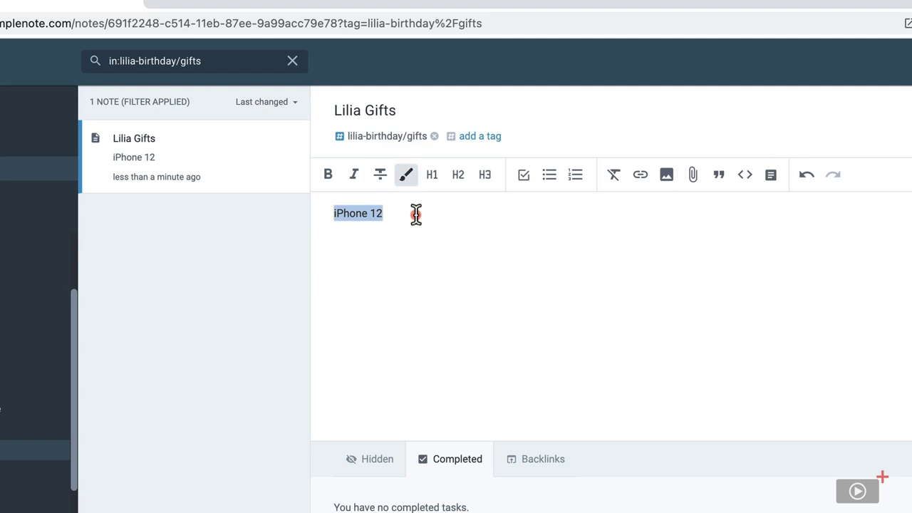
click(416, 214)
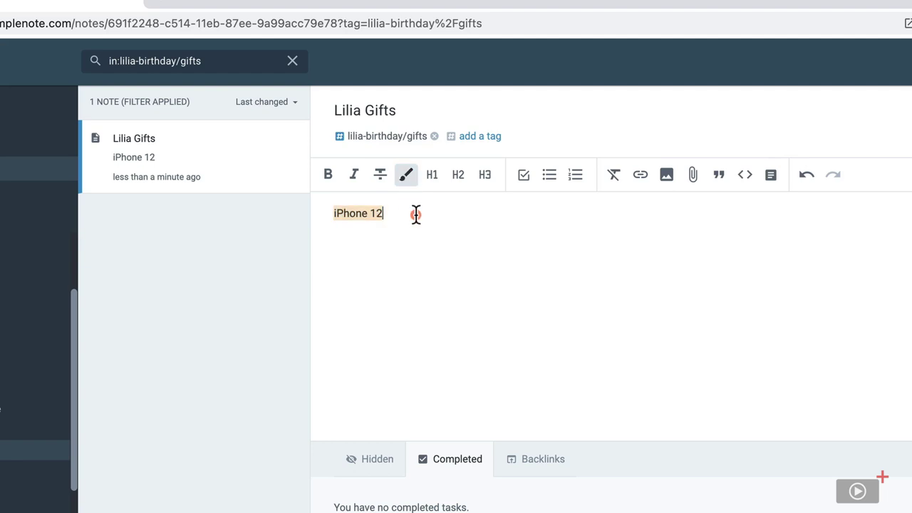
triple_click(370, 213)
click(406, 179)
Step: Try H1–H3, checklist, bulleted and numbered formats on 'iPhone 12', then start a link on it
click(432, 177)
click(454, 179)
click(483, 180)
click(484, 180)
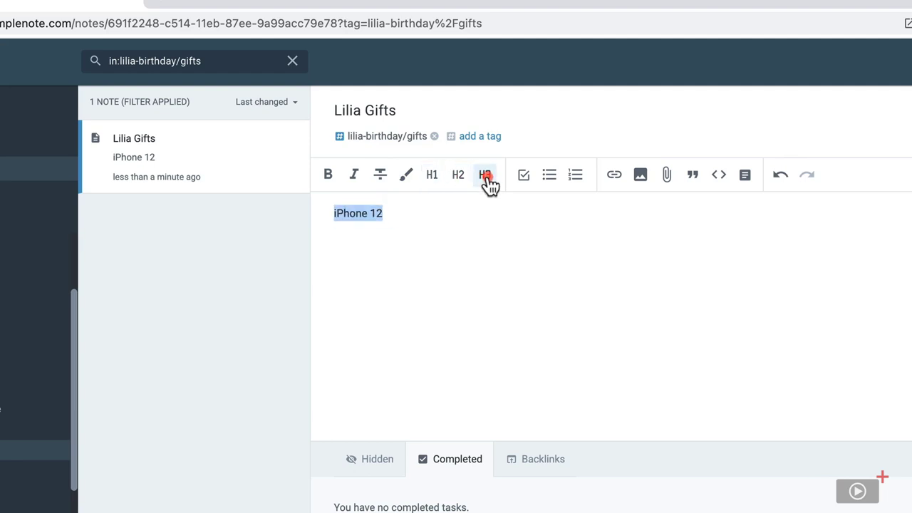
click(525, 180)
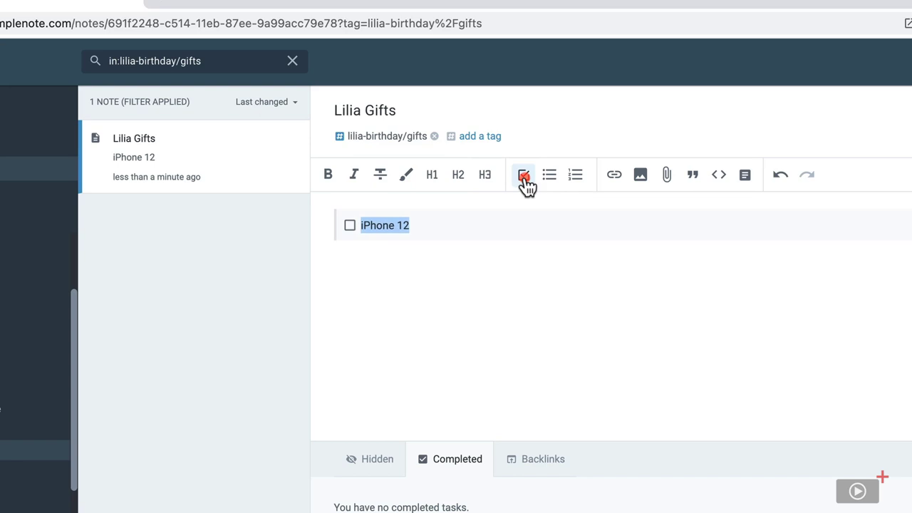
click(524, 180)
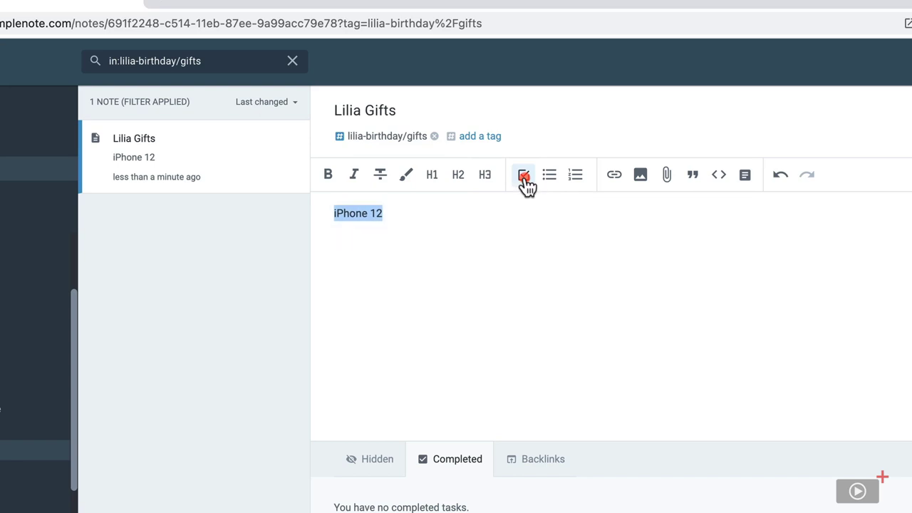
click(549, 182)
click(575, 181)
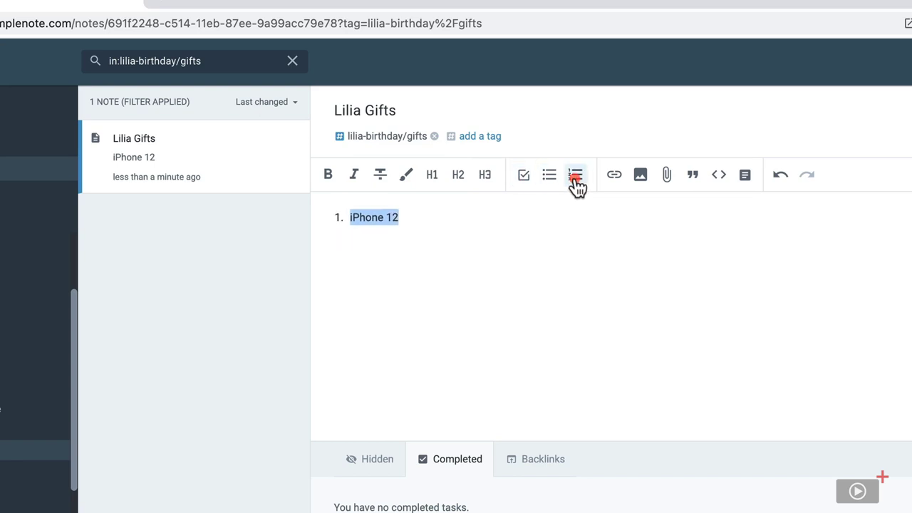
click(575, 182)
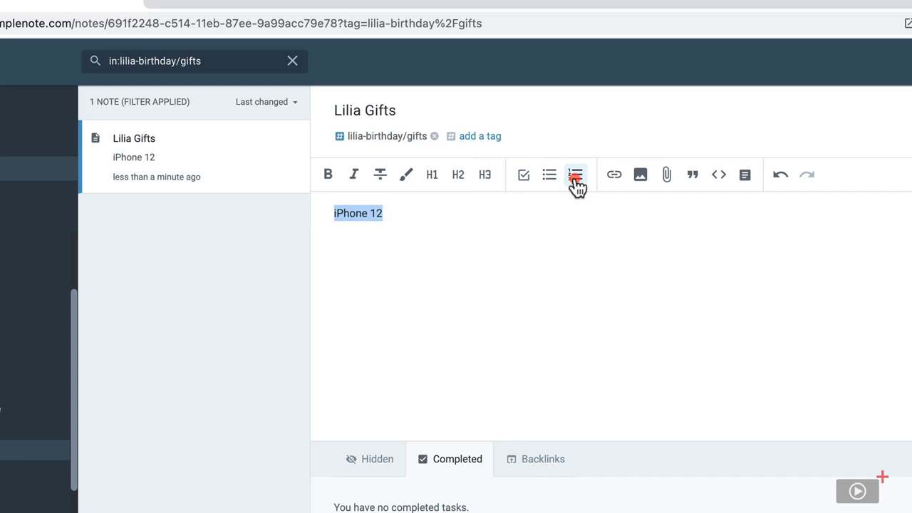
click(615, 178)
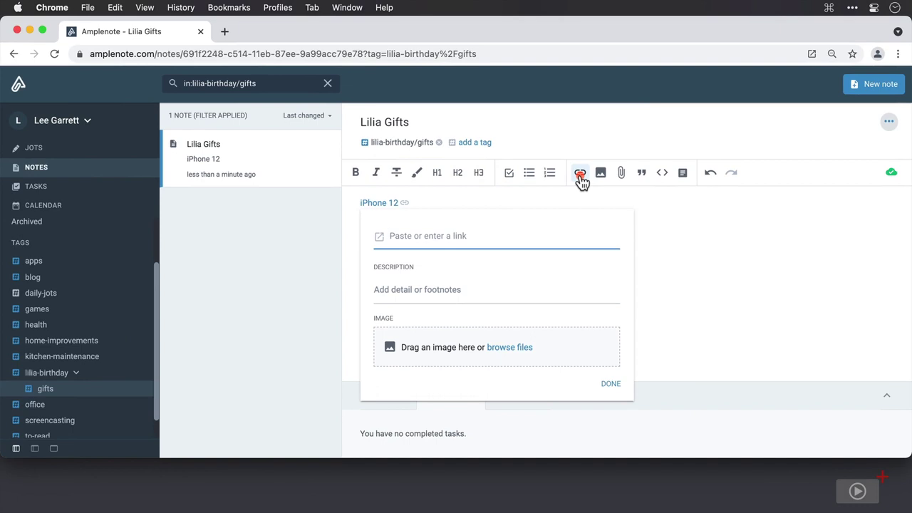
Step: Copy the Apple iPhone 12 page address from Safari and return to Chrome
key(super+Tab)
key(super+Tab)
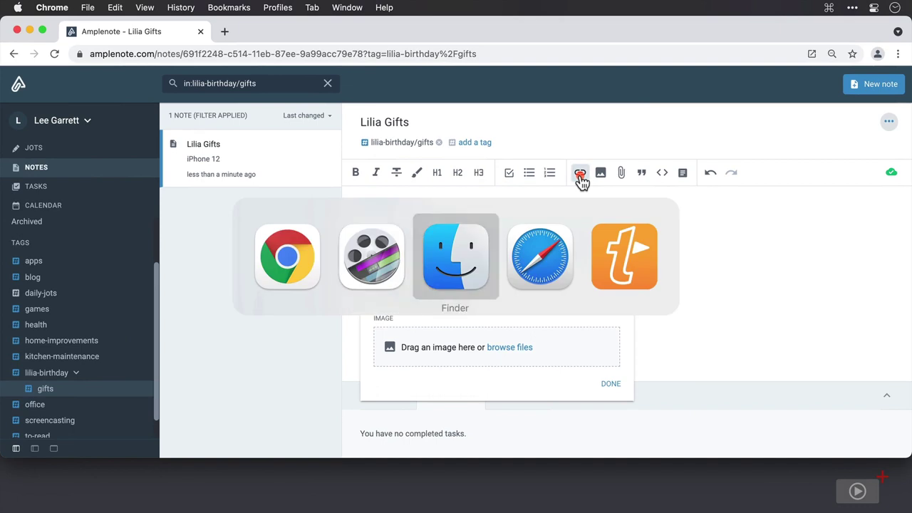
key(super+Tab)
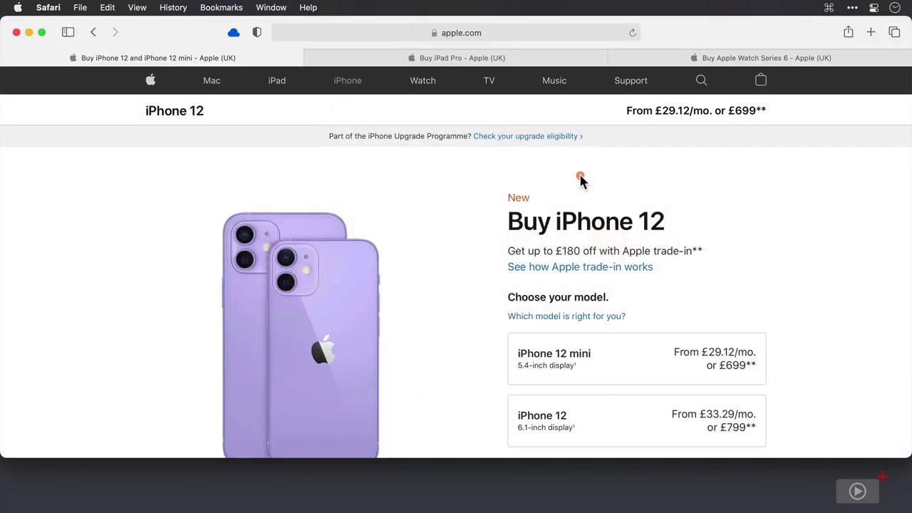
key(super+l)
key(super+c)
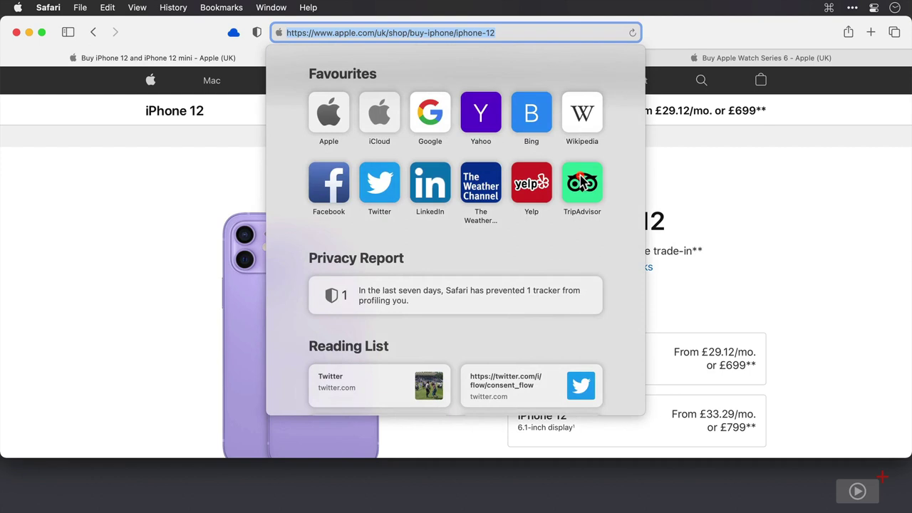
key(super+Tab)
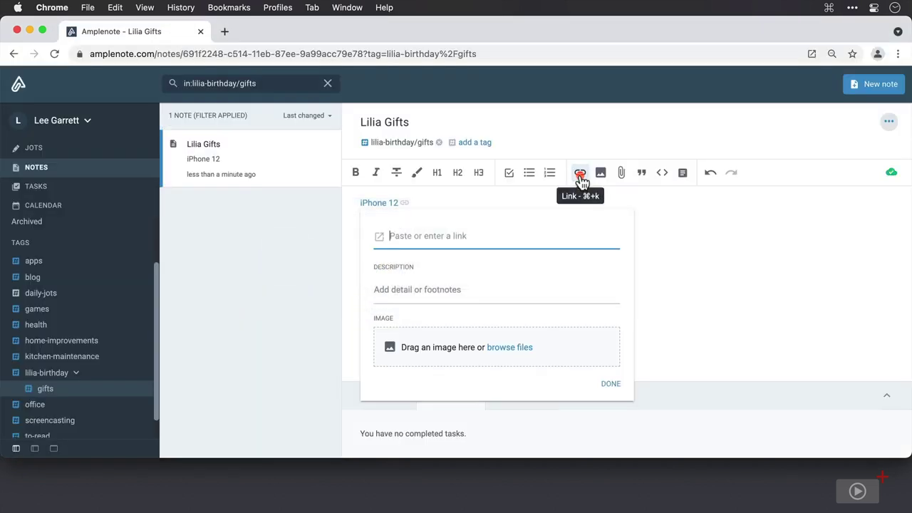
Step: Paste the iPhone 12 page URL as the link and add the description 'Purple for preference'
key(super+v)
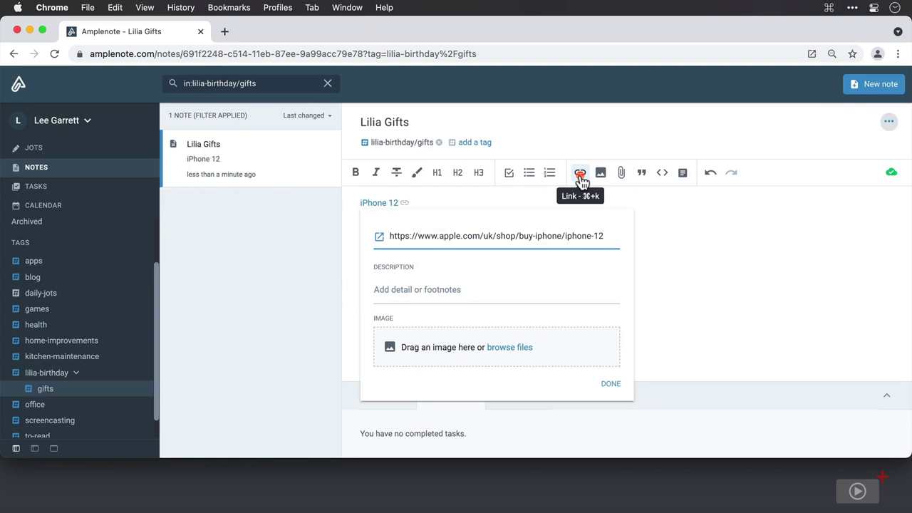
key(Tab)
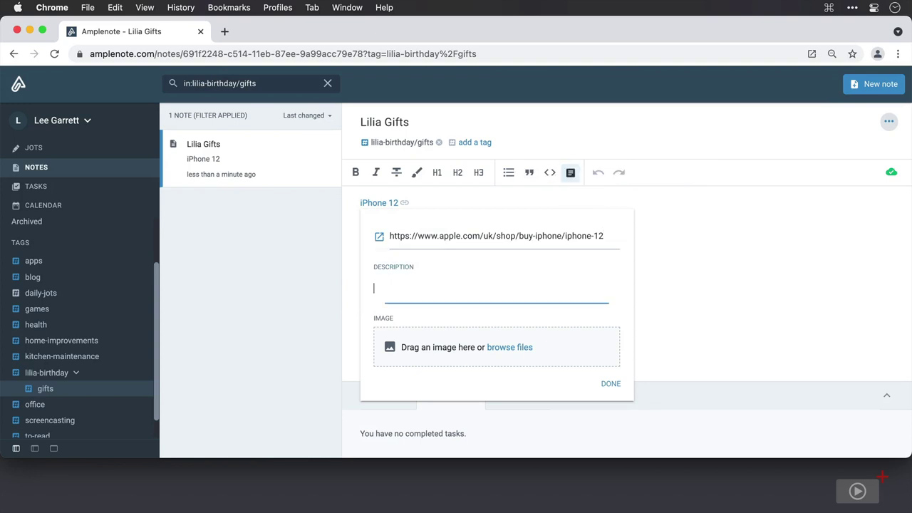
text(Purple for preference)
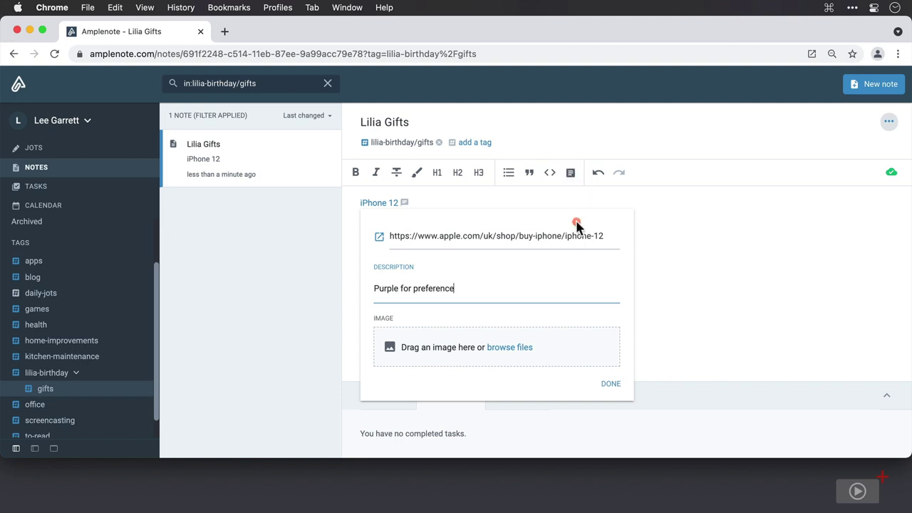
Step: Attach SCO Images/iPhone 12.jpeg as the link picture, save, and preview the link
click(518, 347)
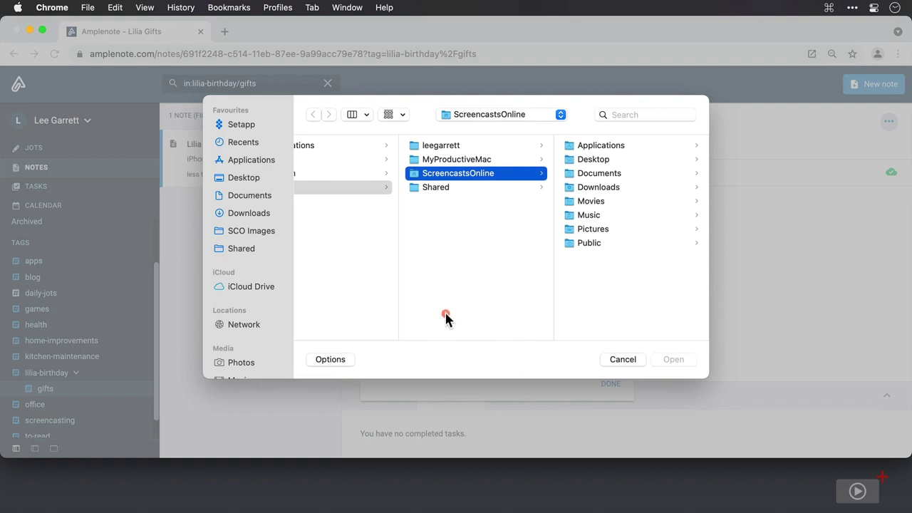
click(271, 234)
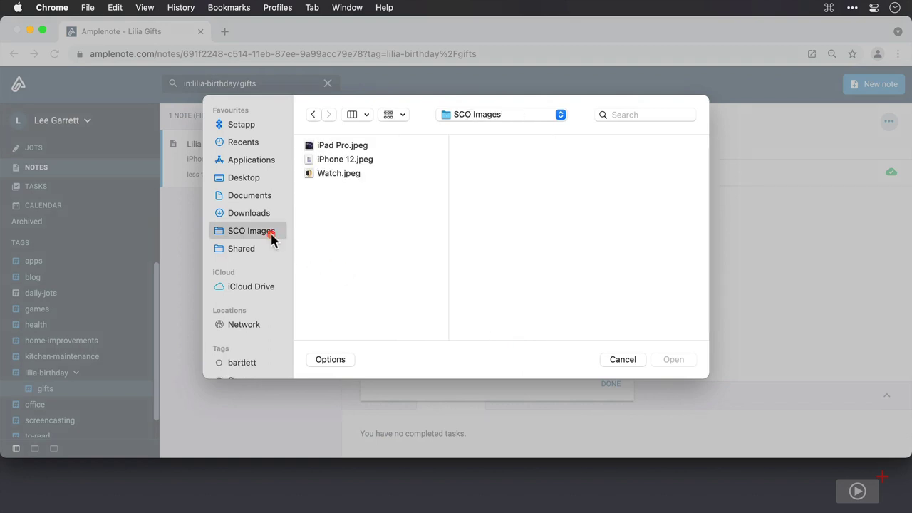
click(349, 161)
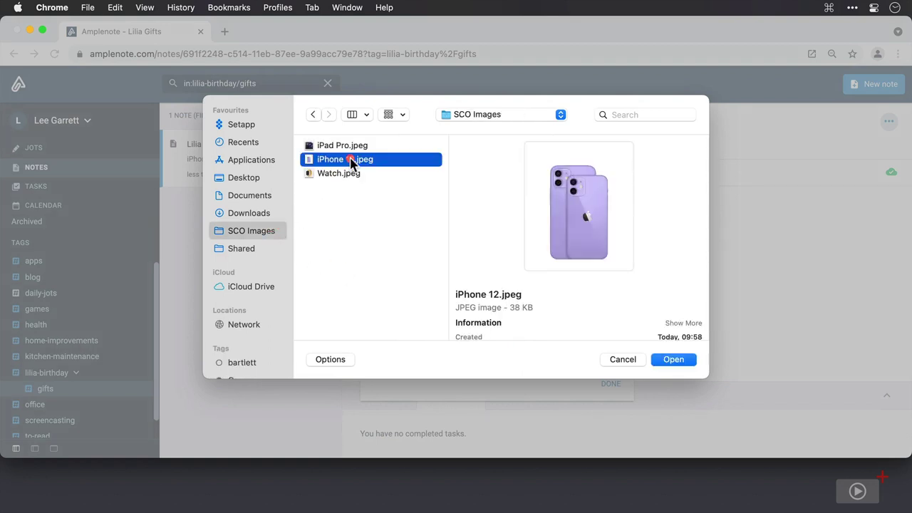
click(667, 362)
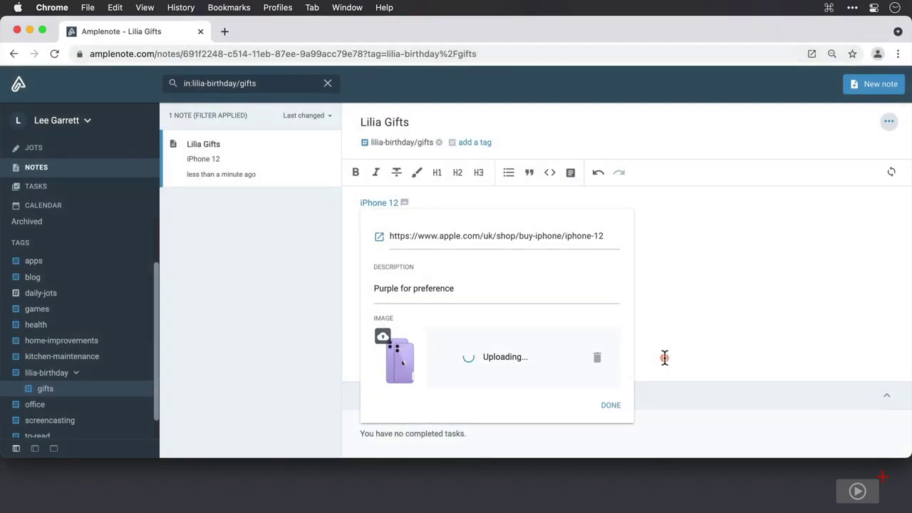
click(611, 406)
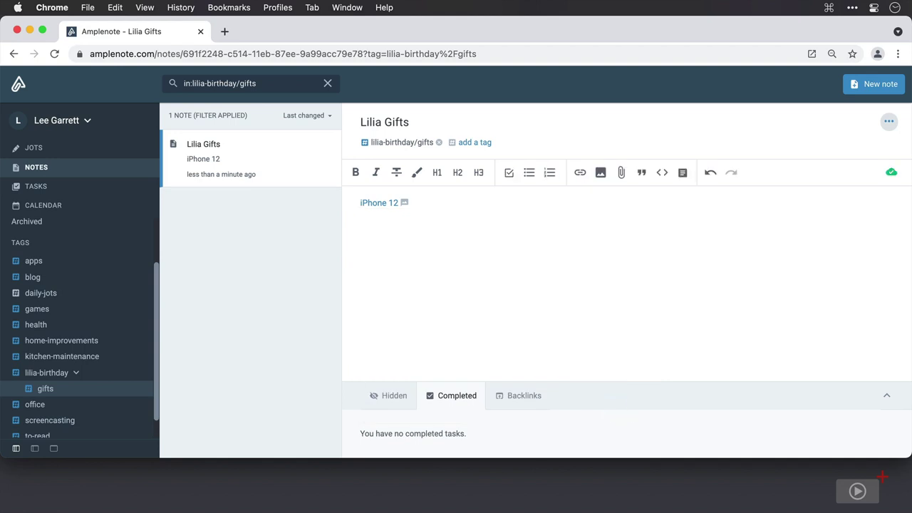
click(404, 204)
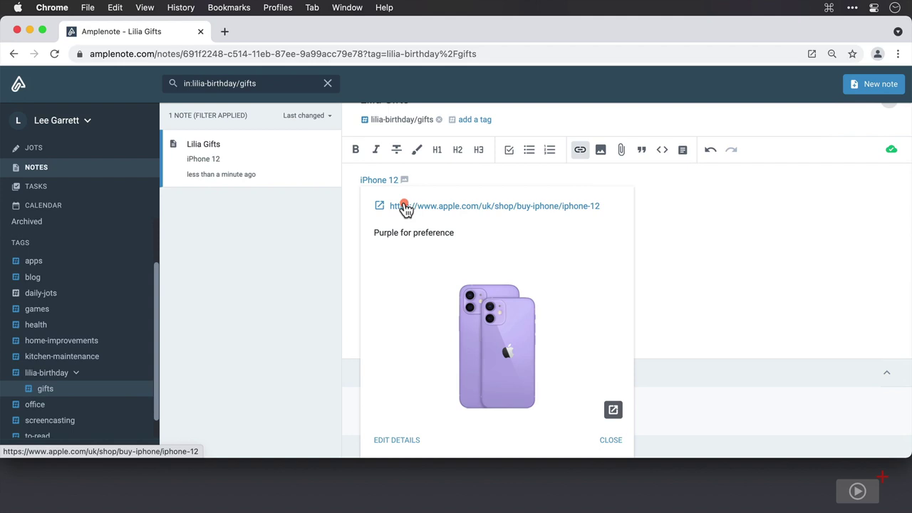
key(Return)
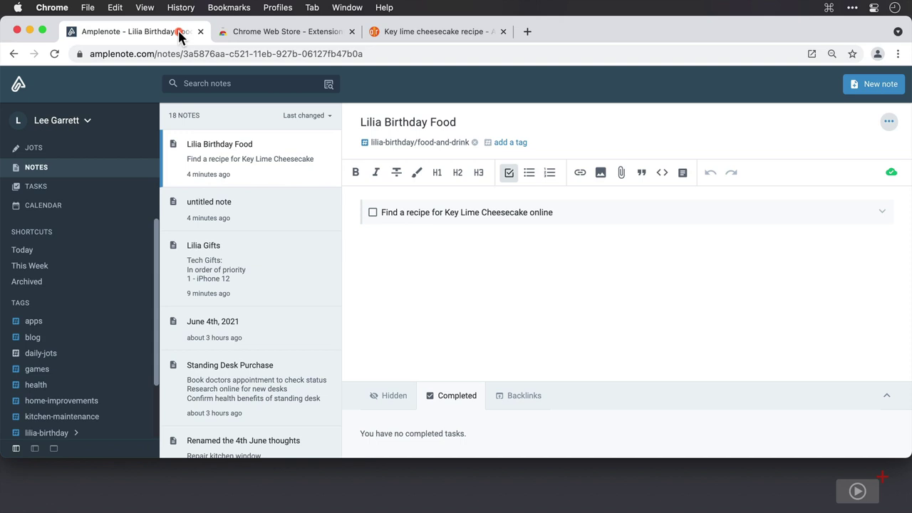
Step: Search the Chrome Web Store for 'ample' and add the Amplecap Beta extension to Chrome
click(257, 34)
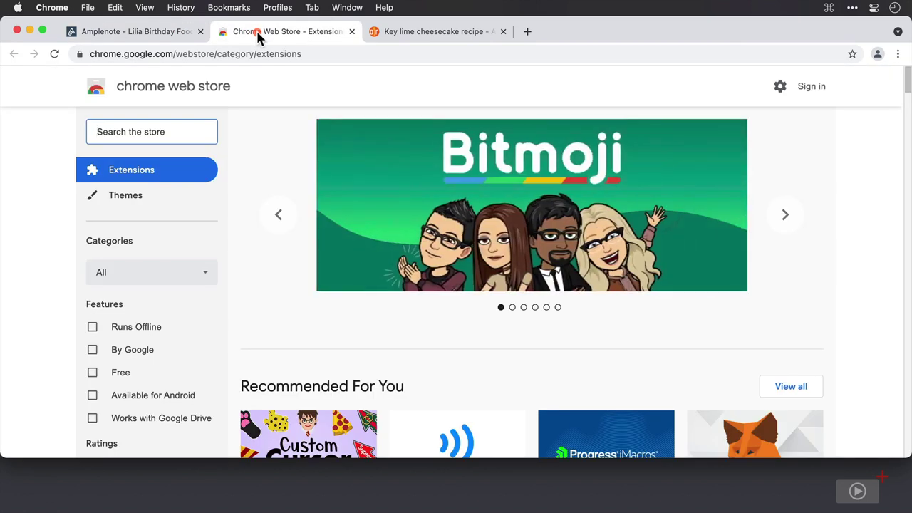
click(152, 132)
text(ample)
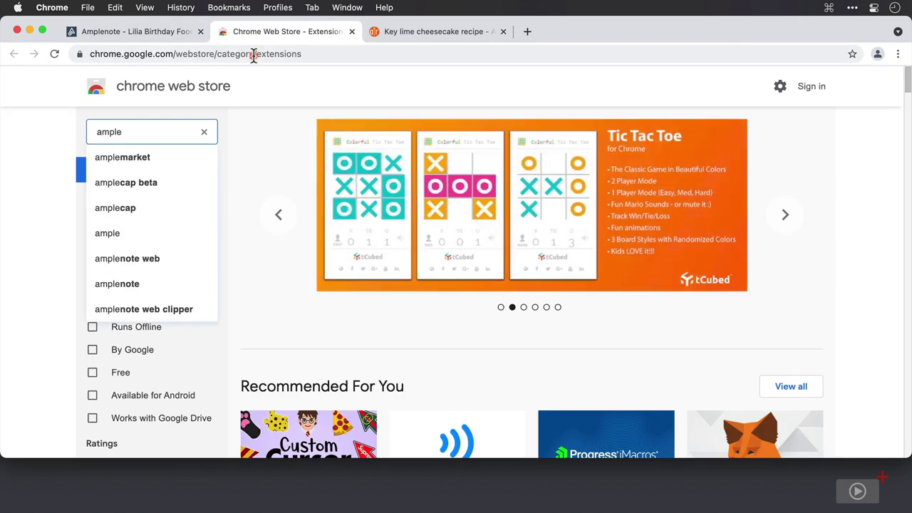
click(148, 213)
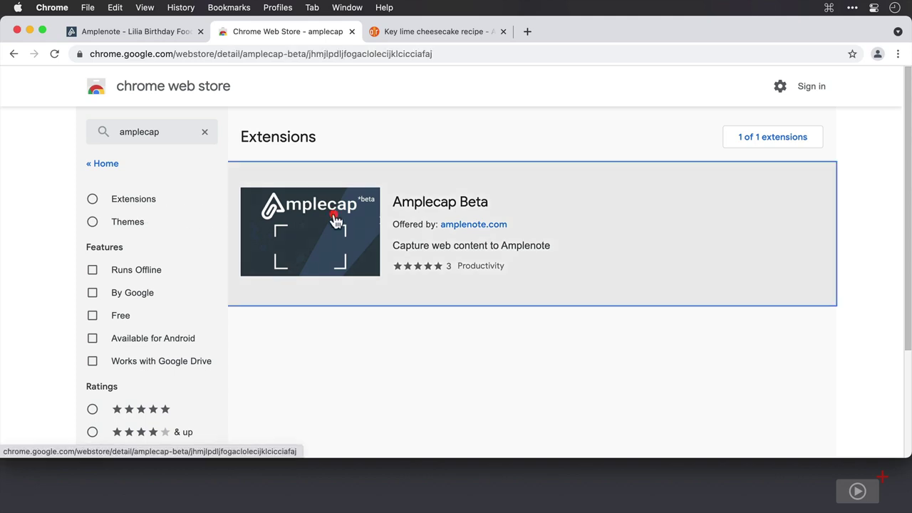
click(335, 221)
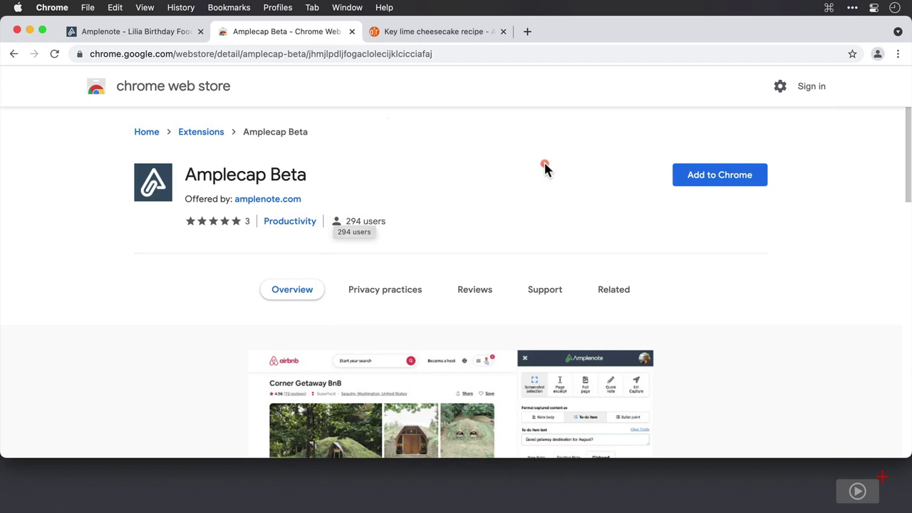
click(695, 175)
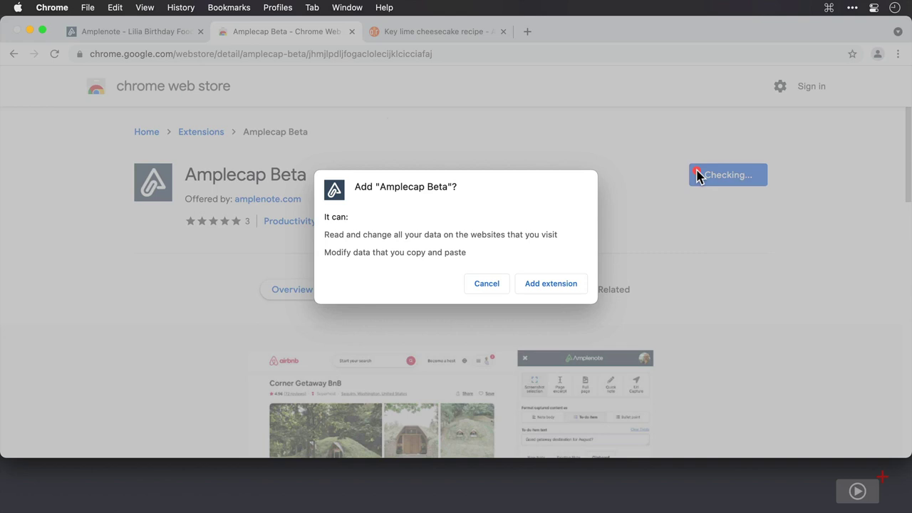
click(553, 289)
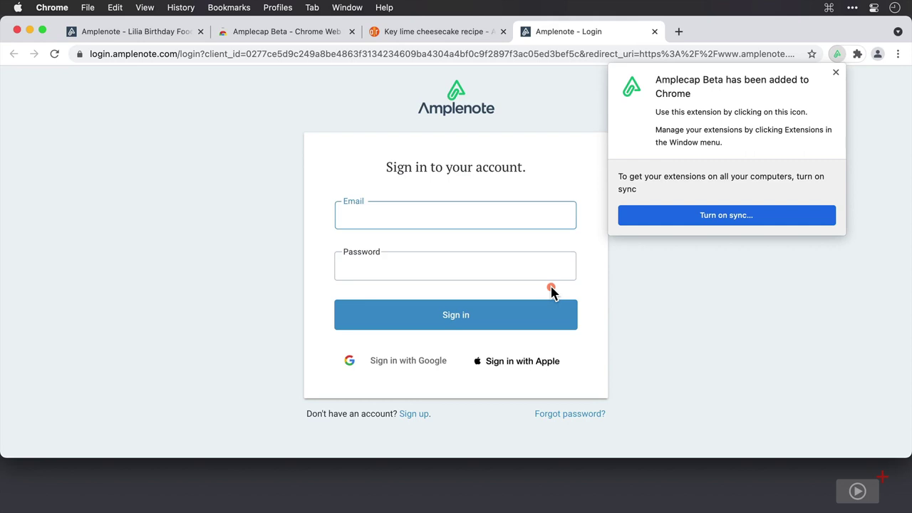
Step: Authorize AmpleCap for the Amplenote account and close the API Login Successful tab
click(835, 74)
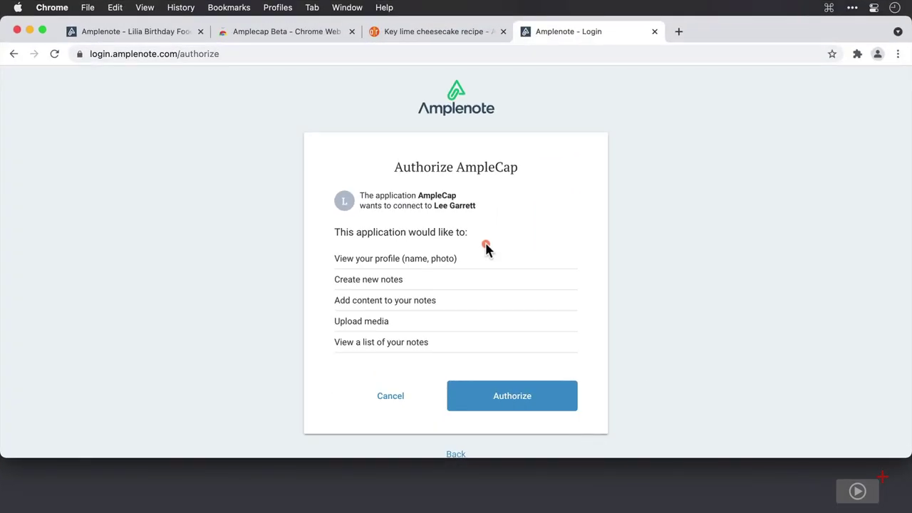
click(548, 401)
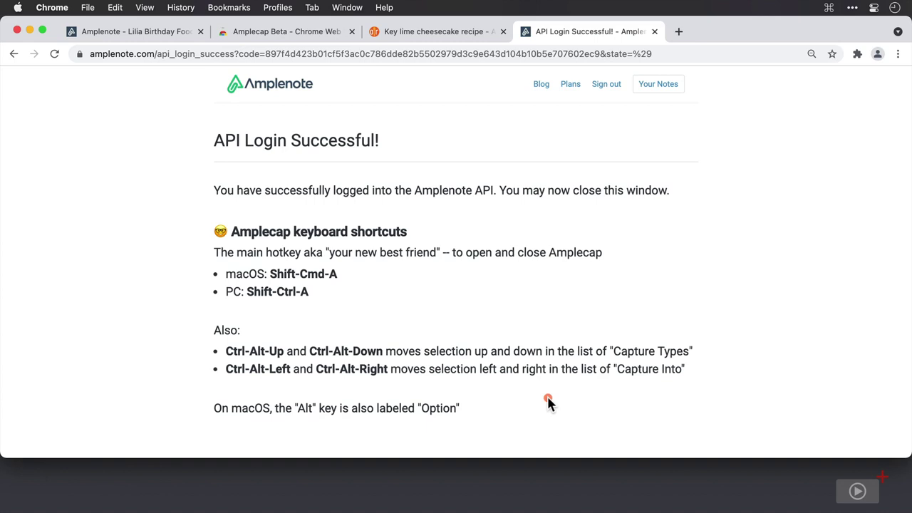
key(super+w)
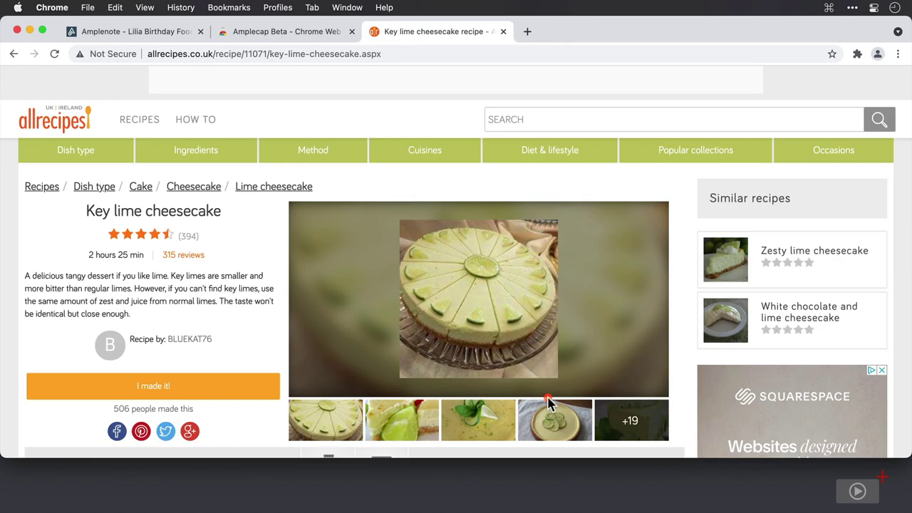
Step: Scroll to the cheesecake Ingredients, pin Amplecap Beta to the toolbar and open its panel
key(super+r)
scroll(547, 403, down, 3)
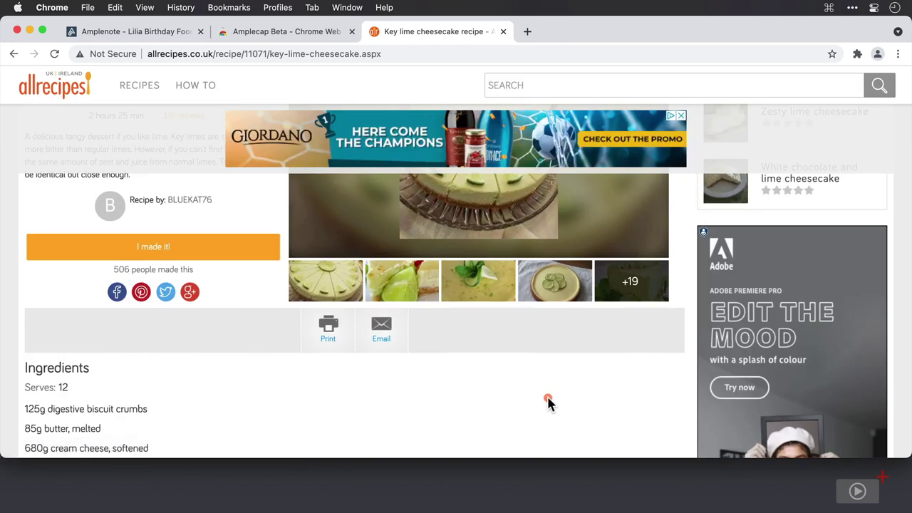
scroll(548, 402, down, 3)
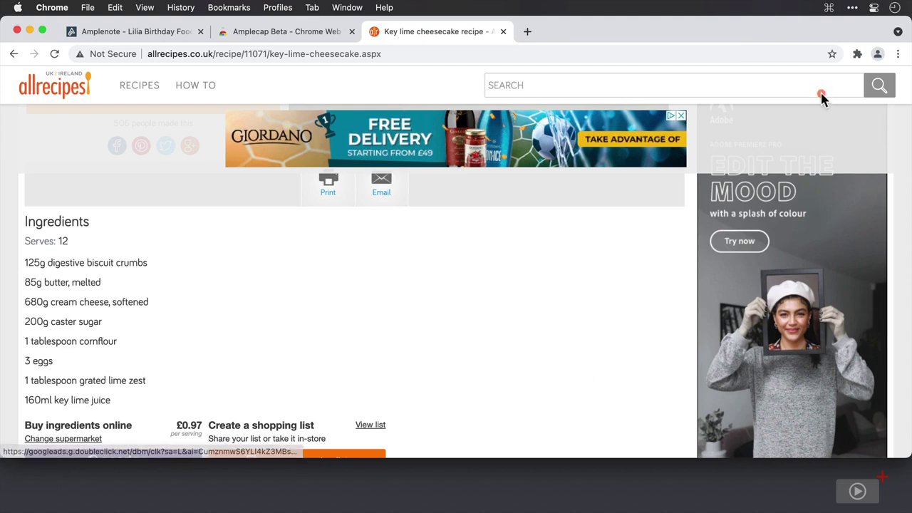
click(857, 54)
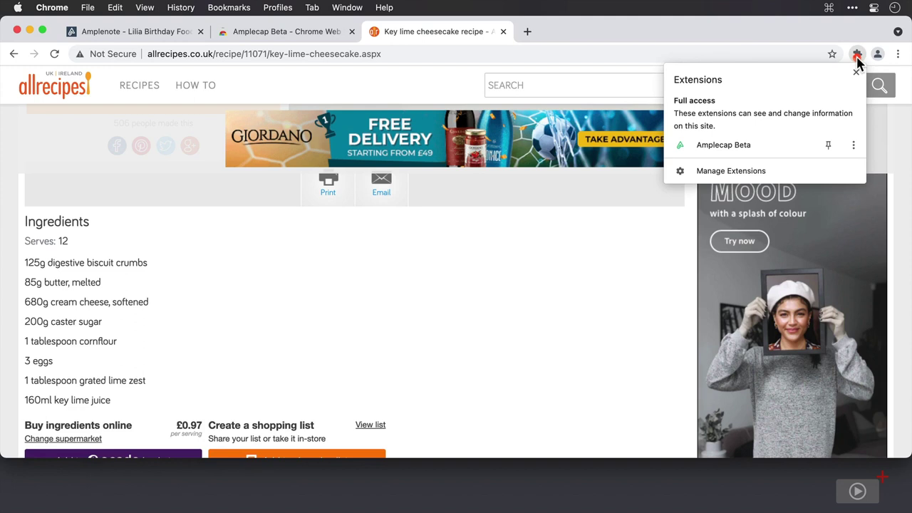
click(828, 147)
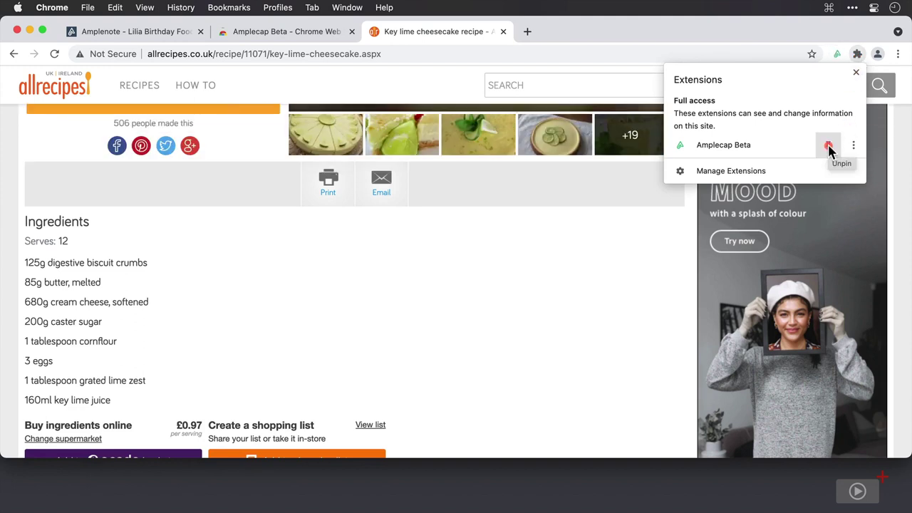
click(835, 55)
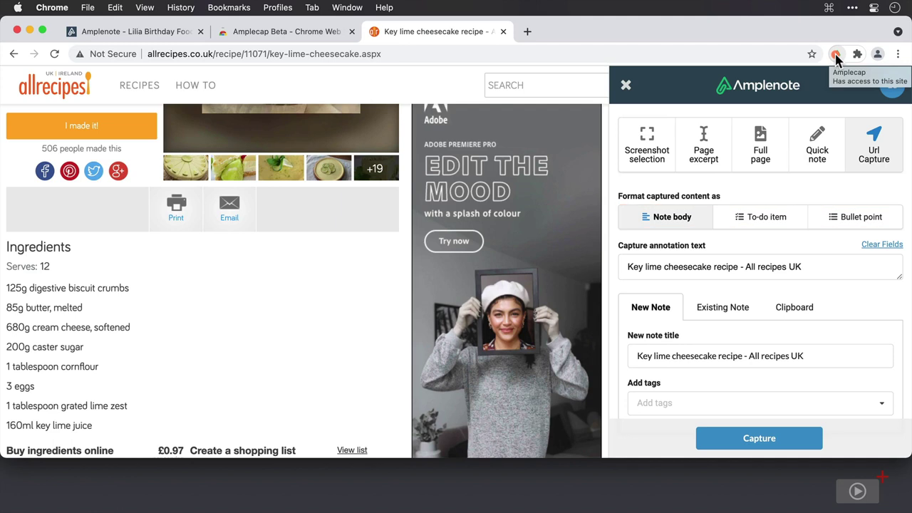
Step: Capture a screenshot selection of the cheesecake ingredients list into a new note and close the panel
click(649, 143)
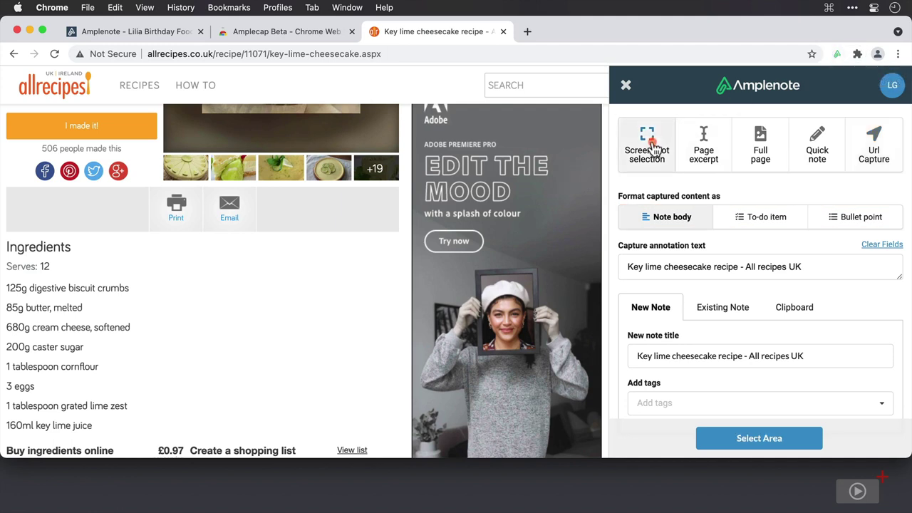
scroll(318, 288, down, 3)
scroll(318, 287, down, 1)
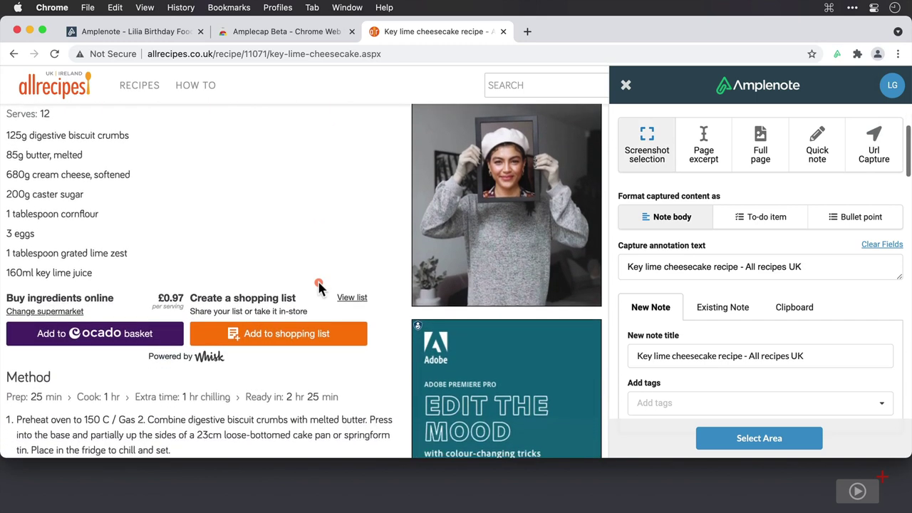
click(714, 441)
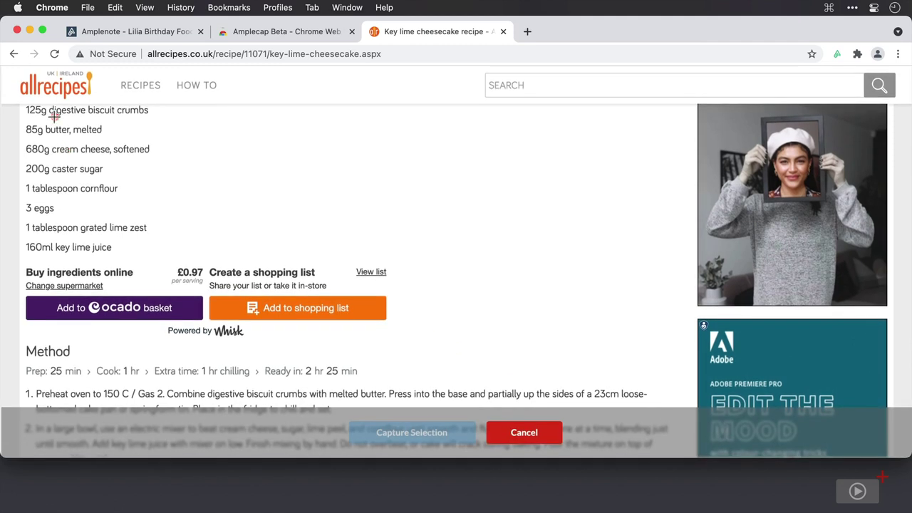
drag(23, 105, 169, 260)
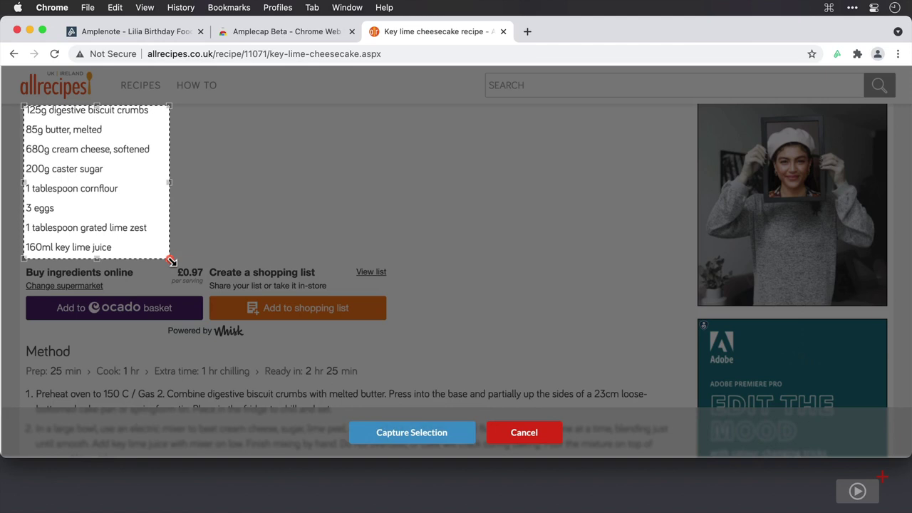
click(398, 435)
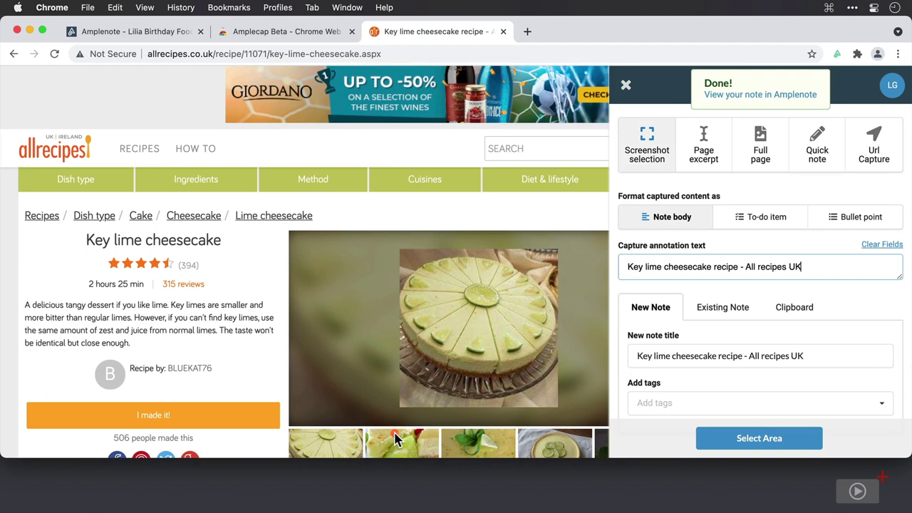
key(Escape)
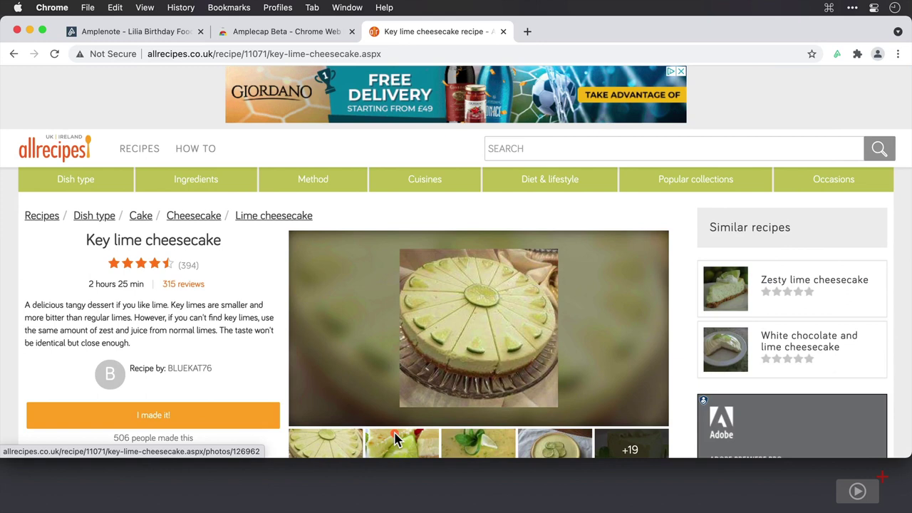
Step: Review and delete the captured key lime cheesecake note, then return to the allrecipes page
click(143, 39)
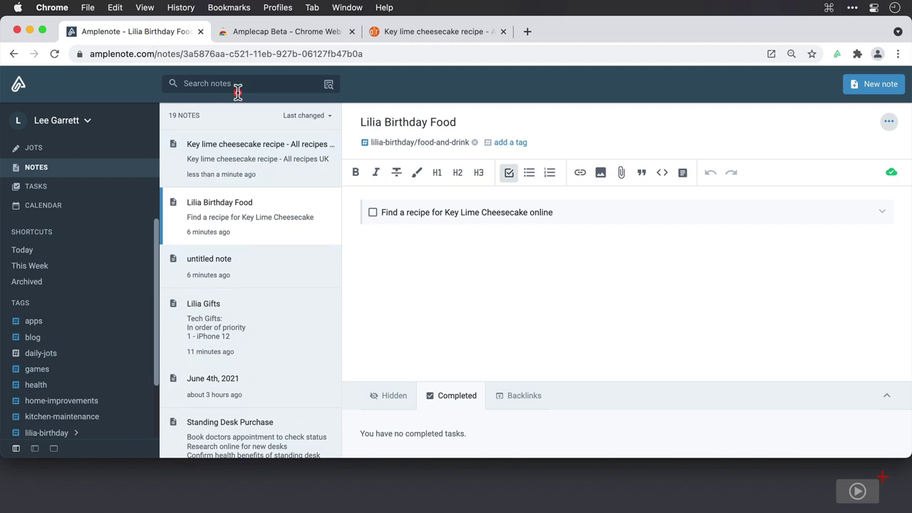
click(258, 160)
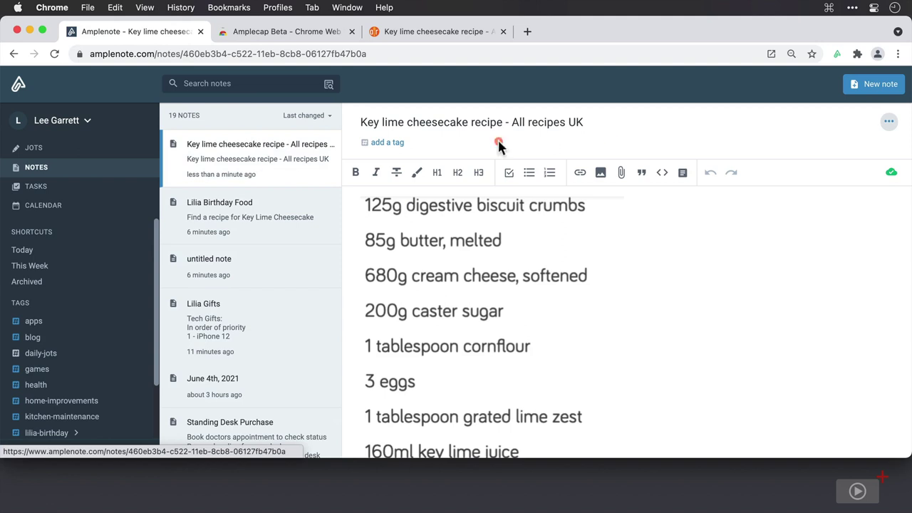
click(888, 122)
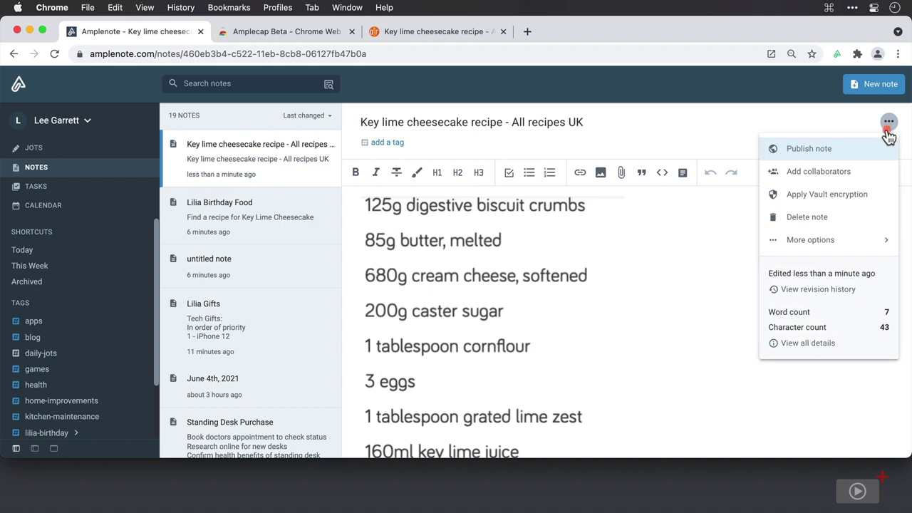
click(864, 217)
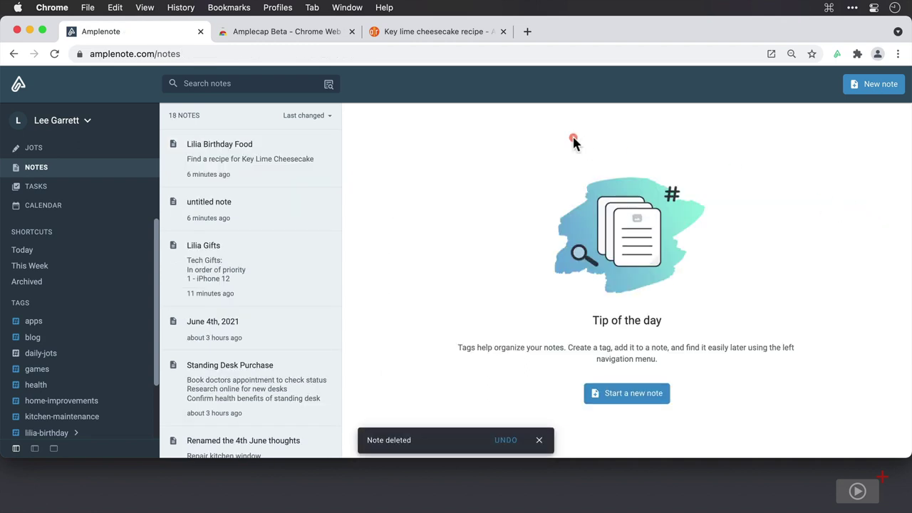
click(452, 34)
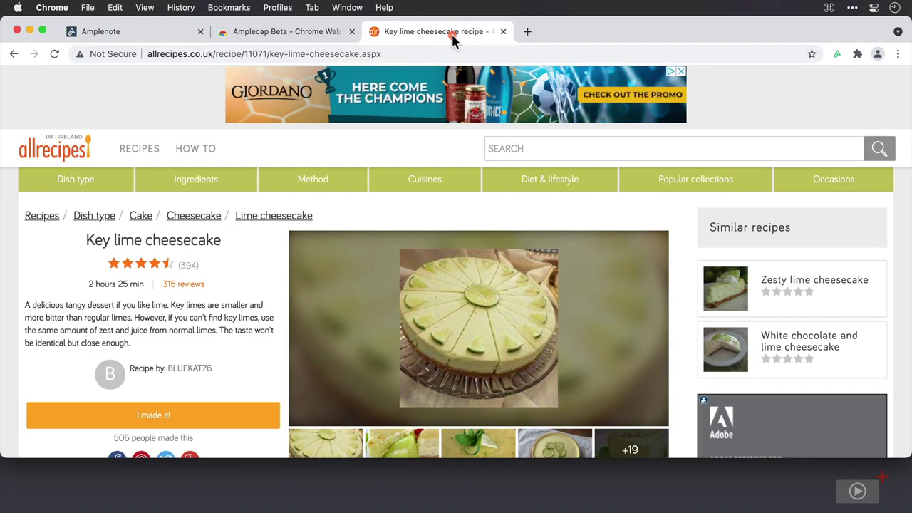
Step: Reopen Amplecap and try the to-do, bullet, annotation and existing-note capture options
click(839, 55)
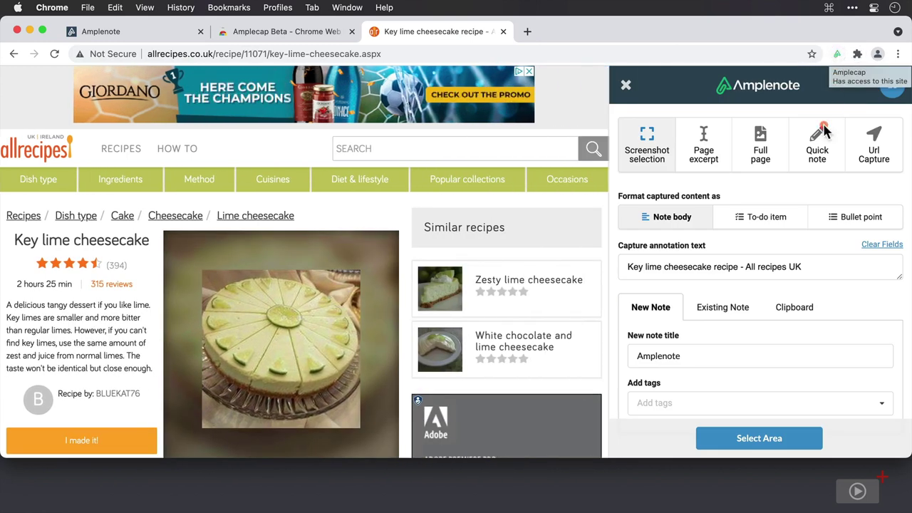
click(790, 218)
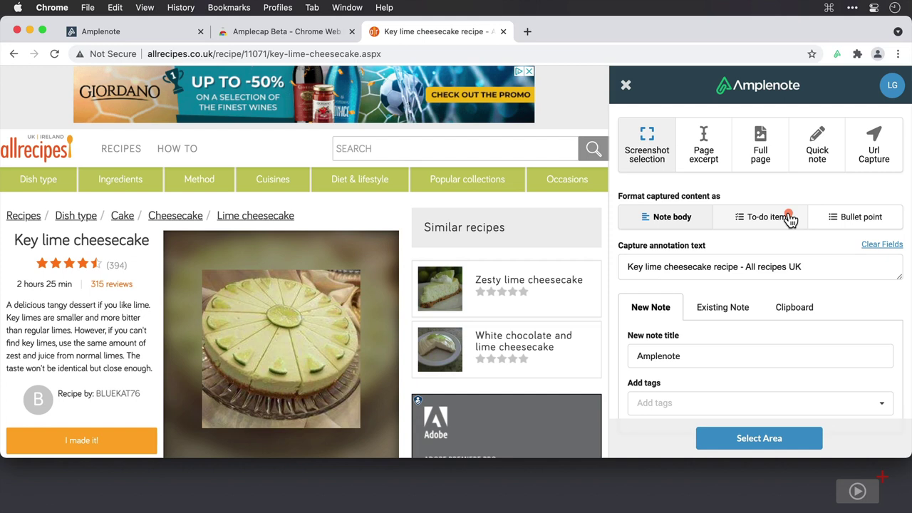
click(883, 218)
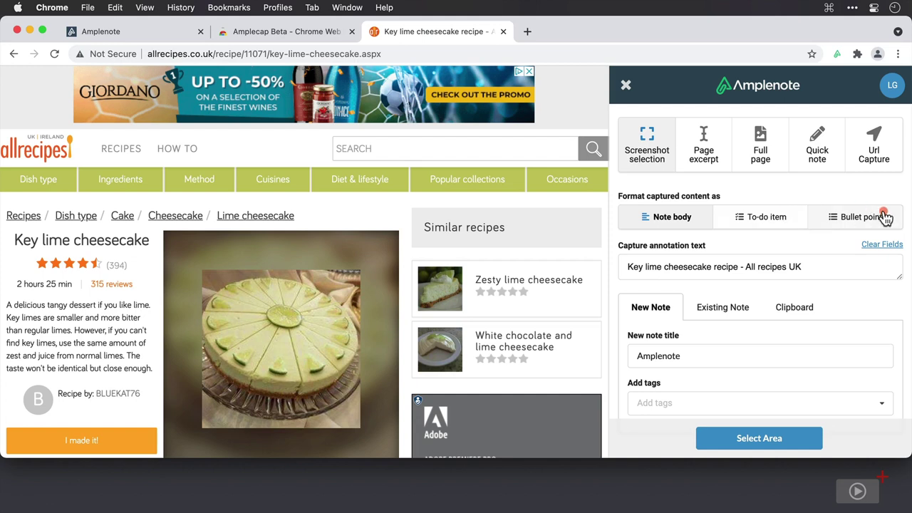
click(839, 269)
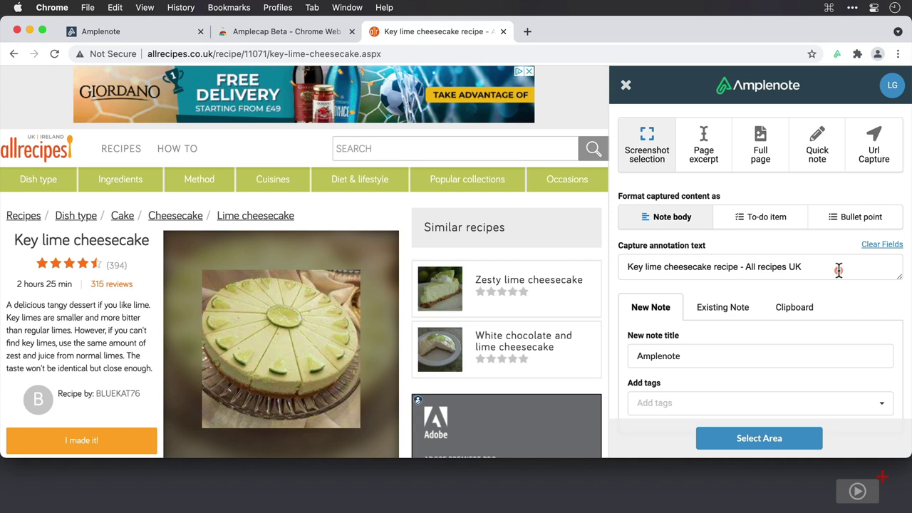
scroll(838, 269, down, 1)
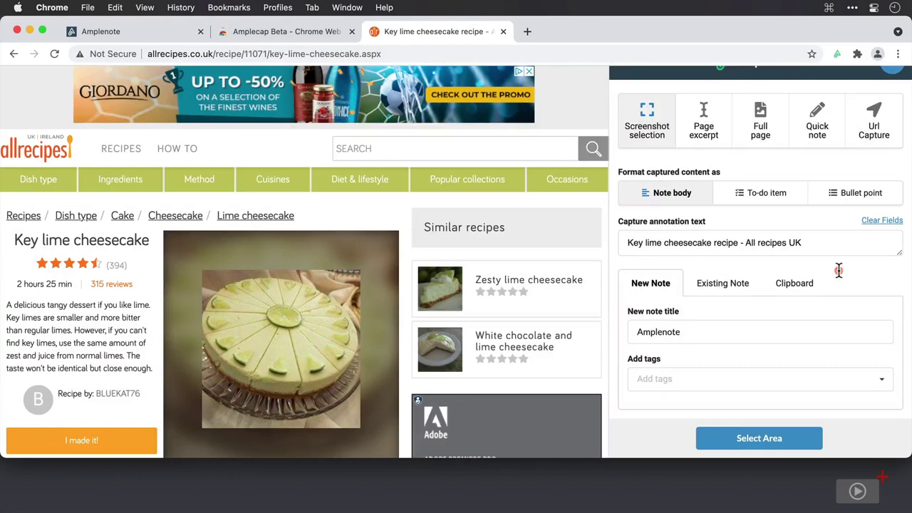
click(736, 284)
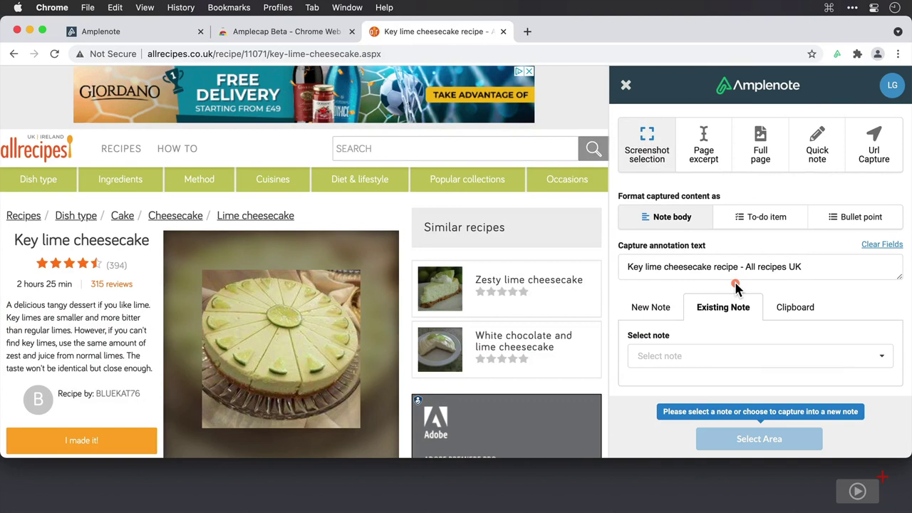
click(882, 360)
scroll(831, 393, down, 4)
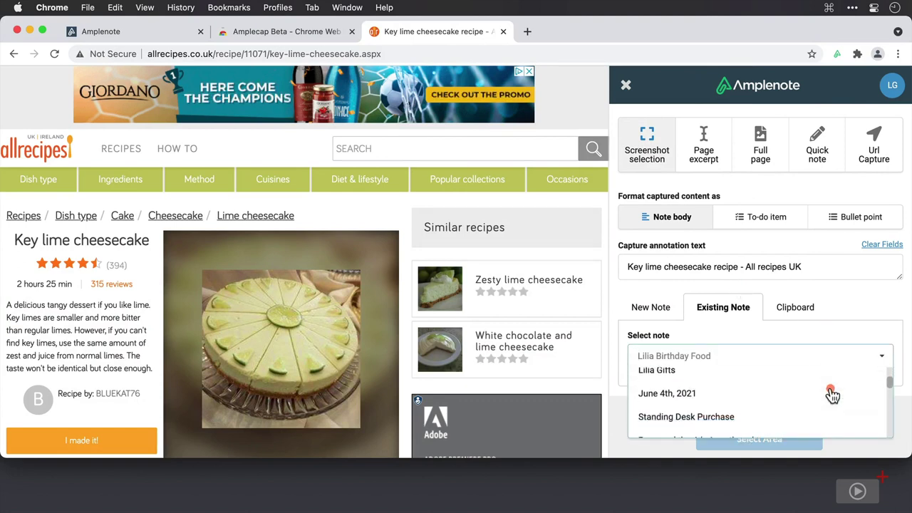
scroll(831, 393, down, 3)
scroll(831, 392, up, 8)
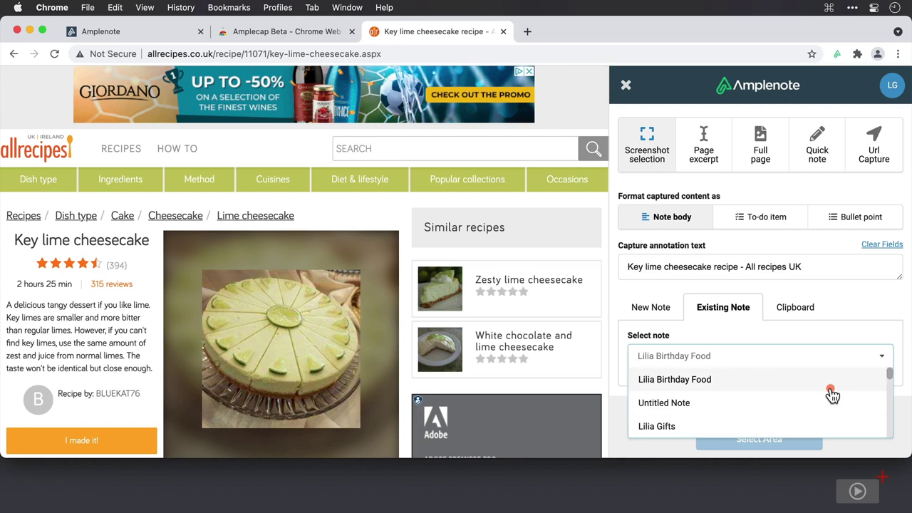
Step: Capture into a new note titled 'Key Lime Cheesecake', tagged recipes and desserts
click(654, 309)
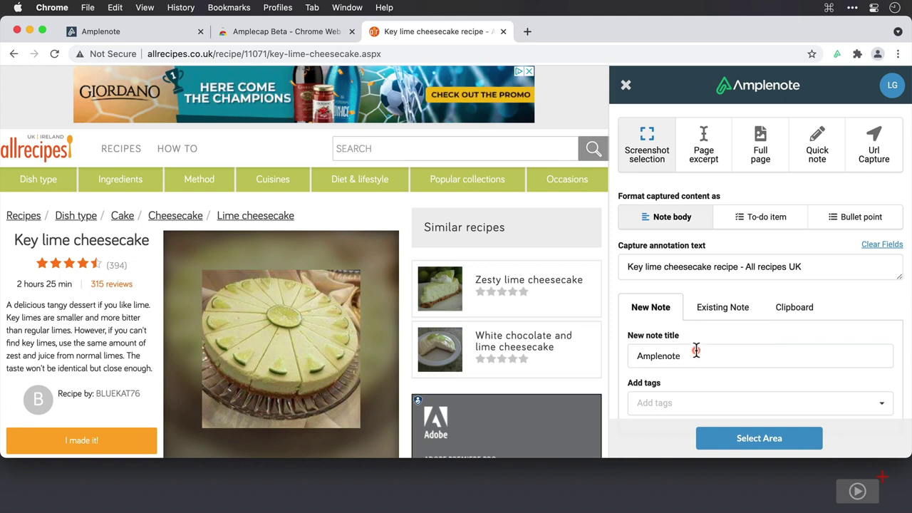
drag(694, 354, 610, 351)
text(Key Lime Cheesecake)
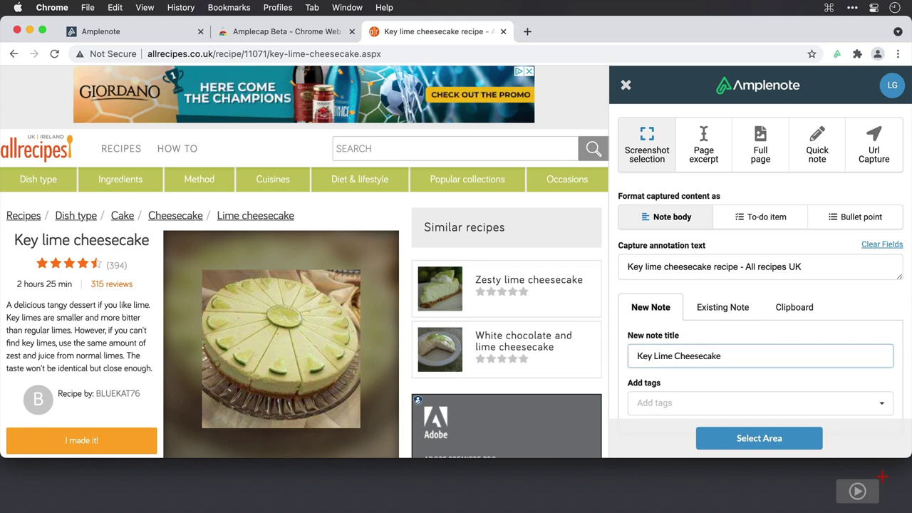
click(674, 402)
text(recipes)
key(Return)
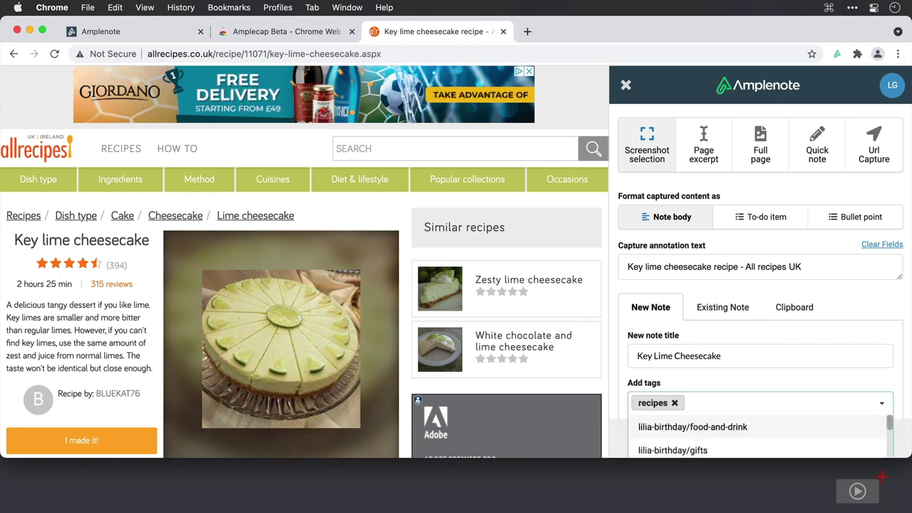
text(desserts)
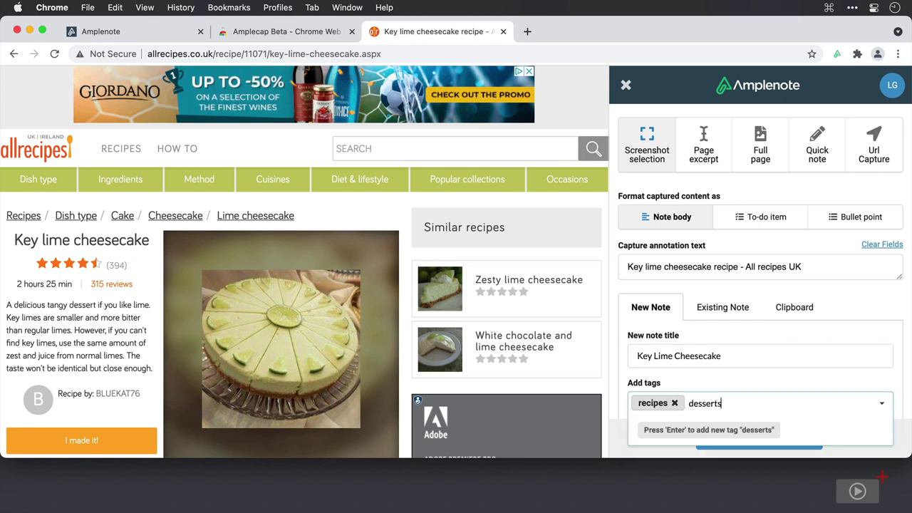
key(Return)
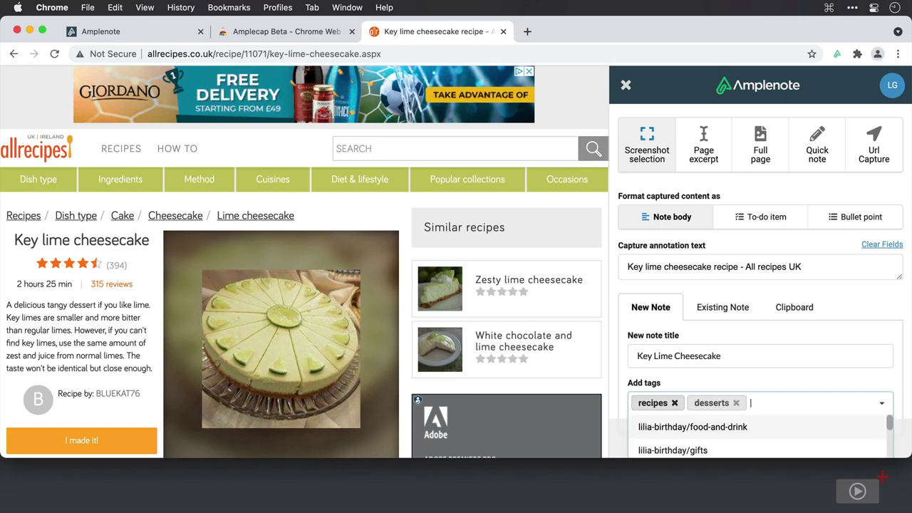
scroll(760, 262, down, 1)
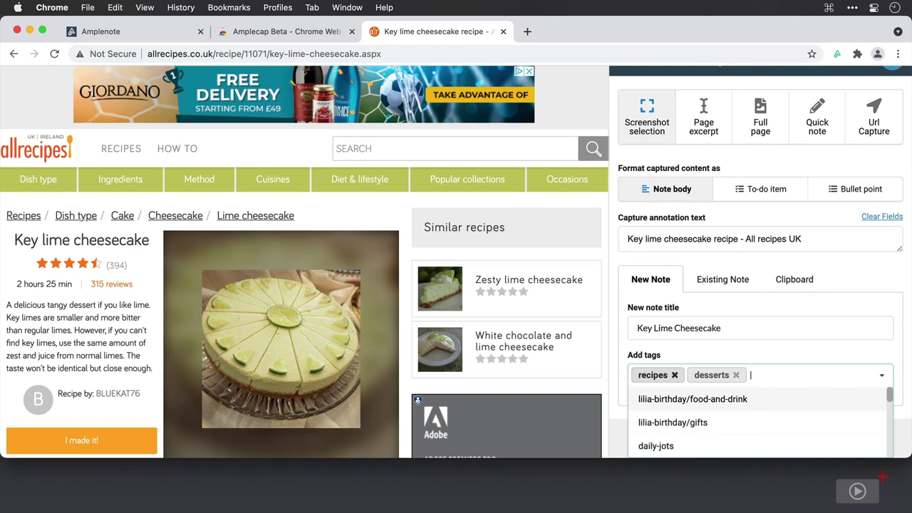
click(688, 355)
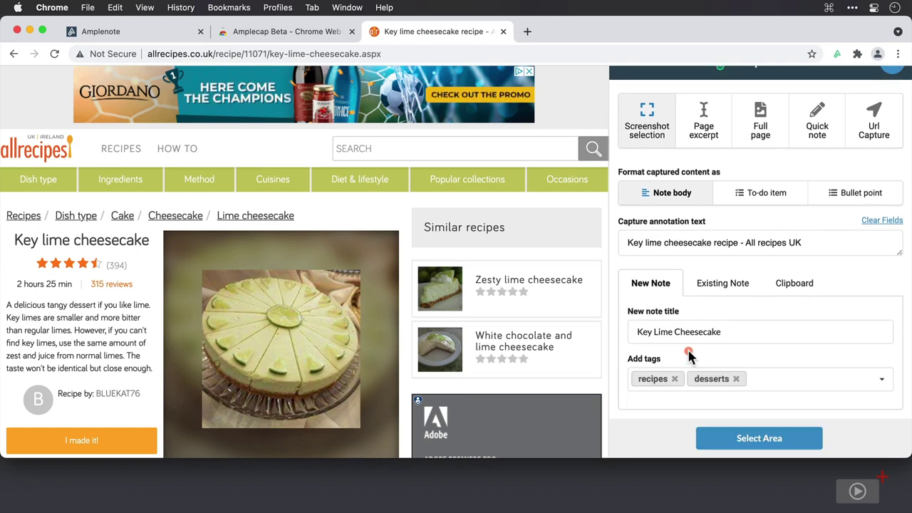
scroll(688, 355, up, 1)
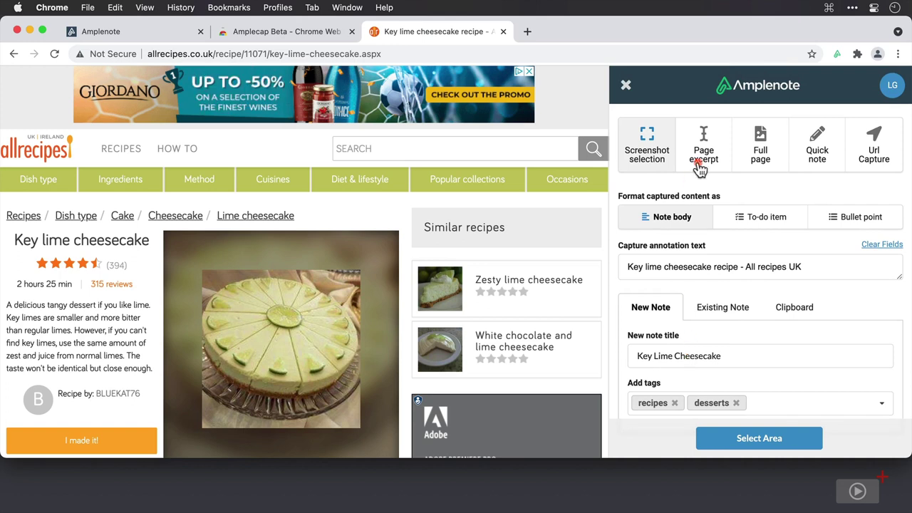
Step: Capture the recipe's description paragraph as a page excerpt into the Key Lime Cheesecake note
click(703, 148)
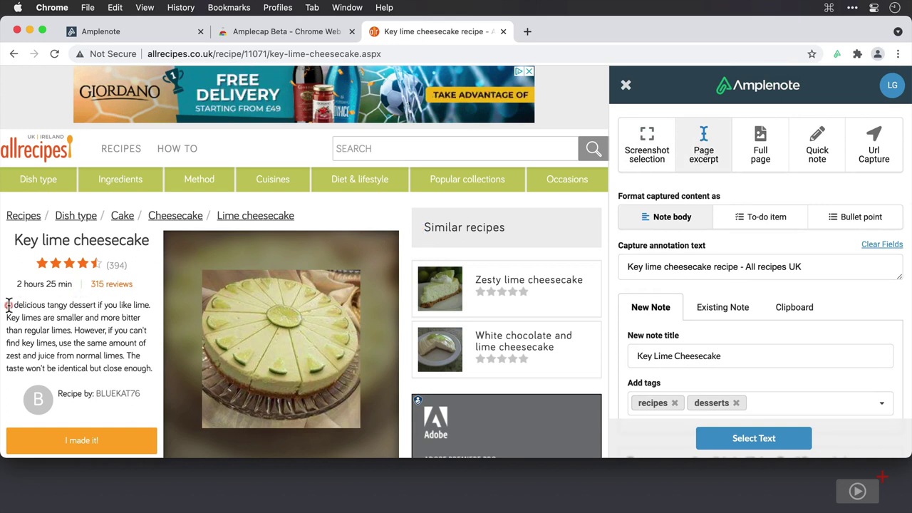
drag(10, 305, 157, 376)
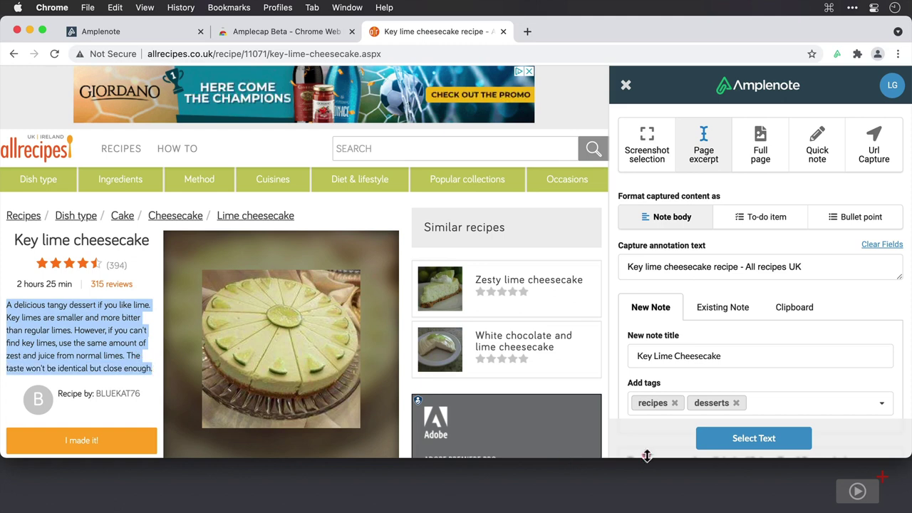
click(729, 440)
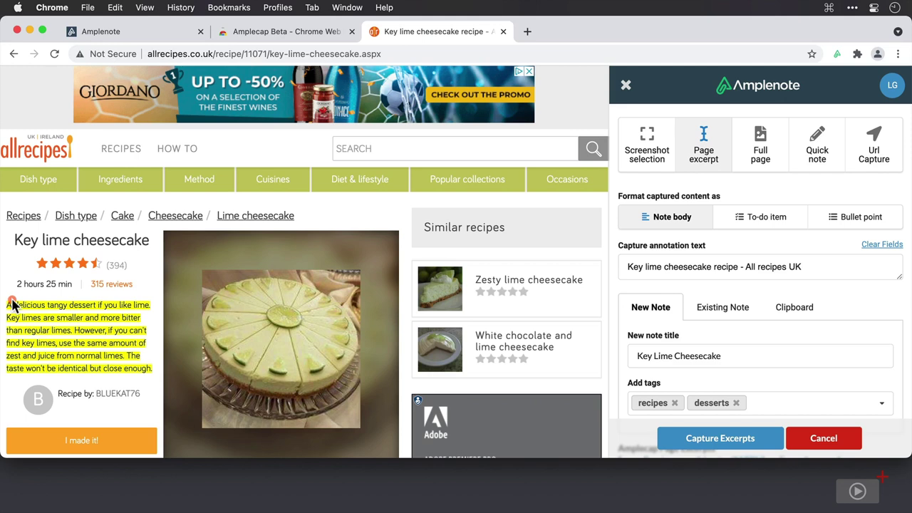
click(692, 440)
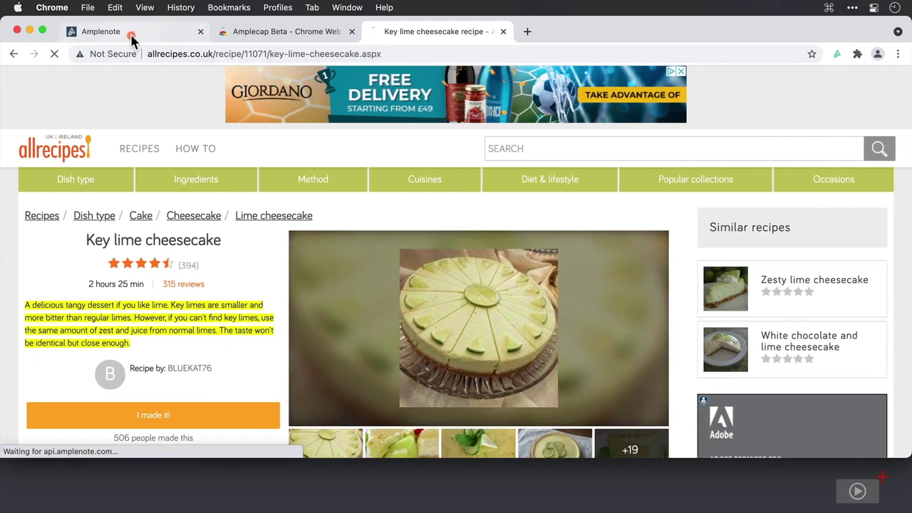
Step: Open the new Key Lime Cheesecake note from the Amplenote notes list
click(131, 41)
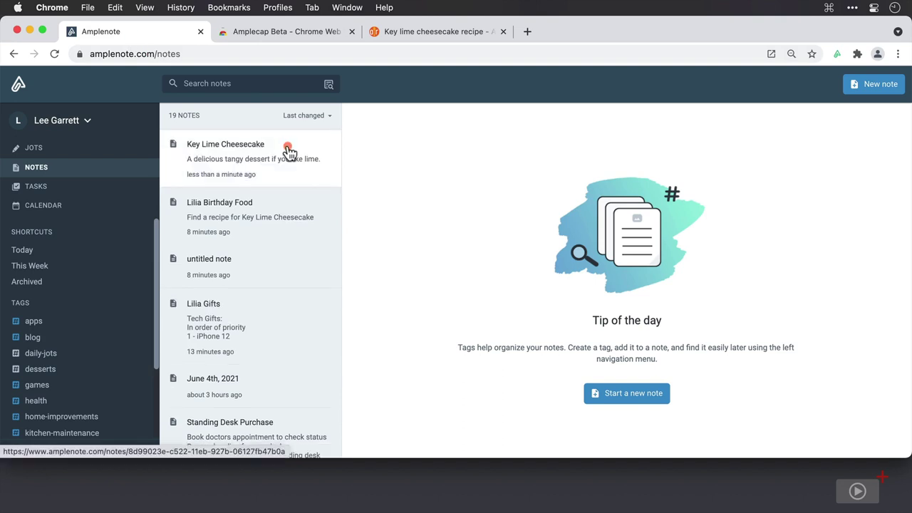
click(288, 157)
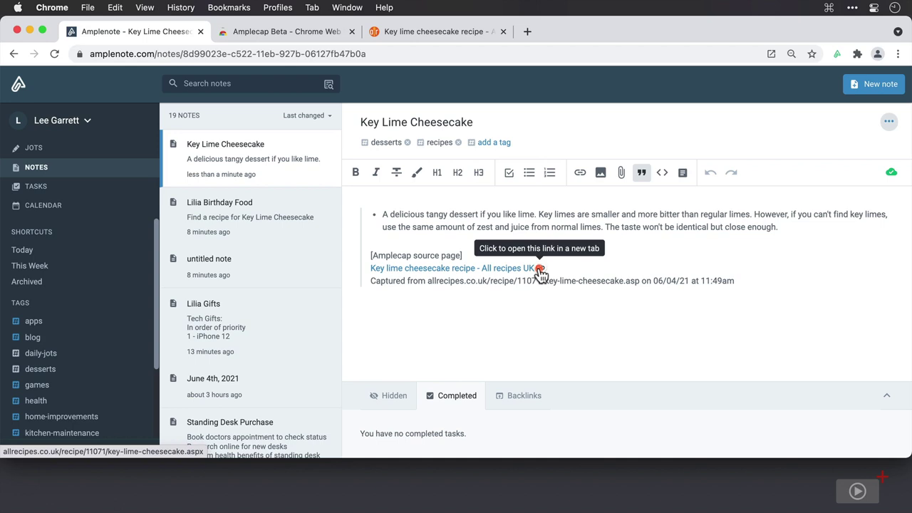
Step: Full-page capture the recipe, trimming 'Amplenote - ' so title and annotation read 'Key Lime Cheesecake'
click(442, 34)
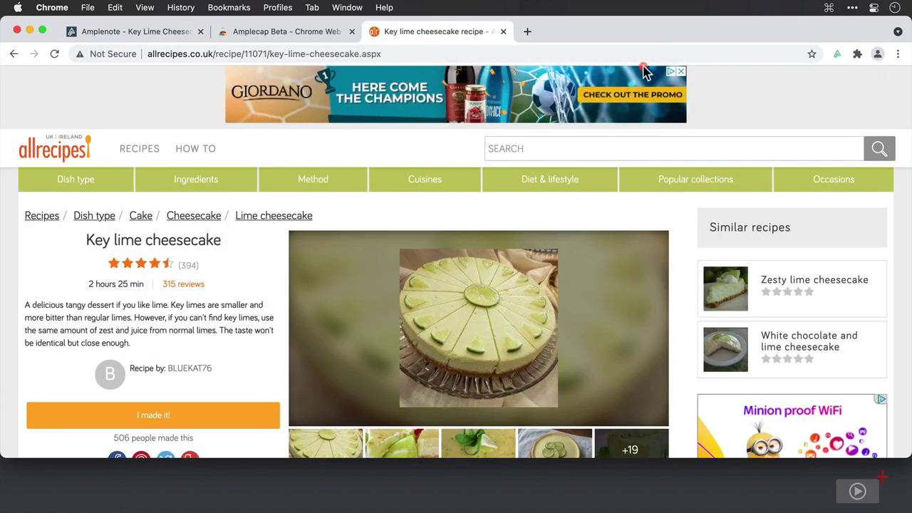
click(837, 55)
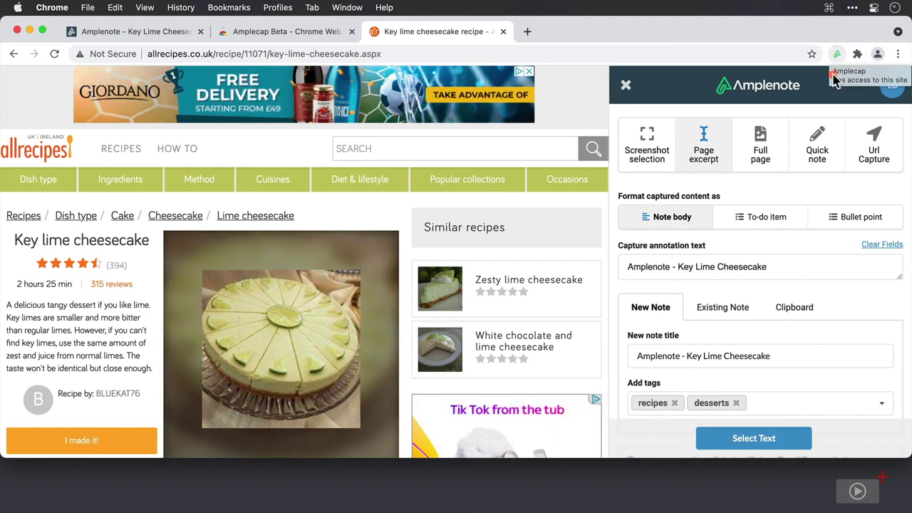
click(764, 151)
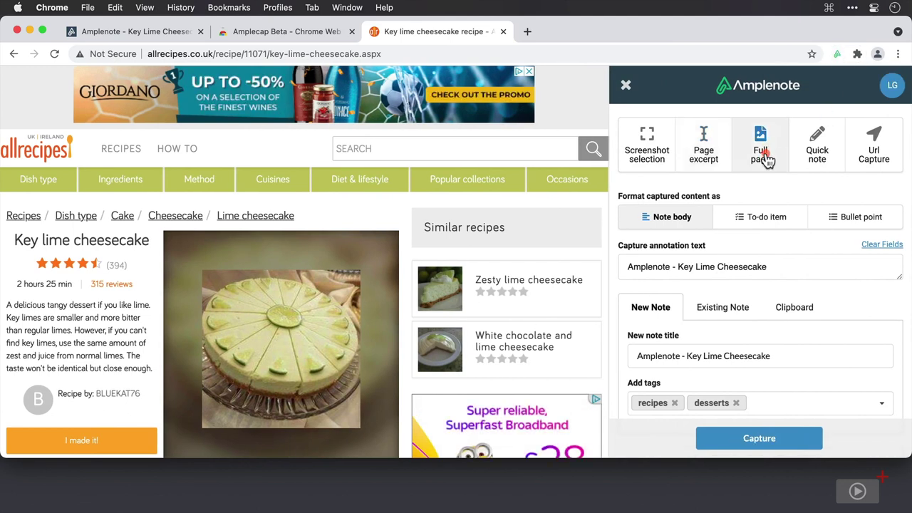
drag(686, 355, 593, 356)
key(BackSpace)
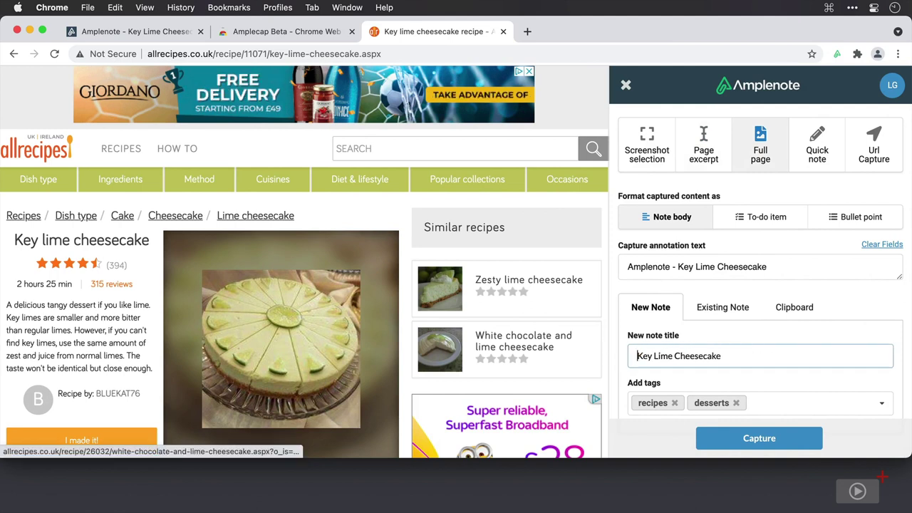
click(676, 266)
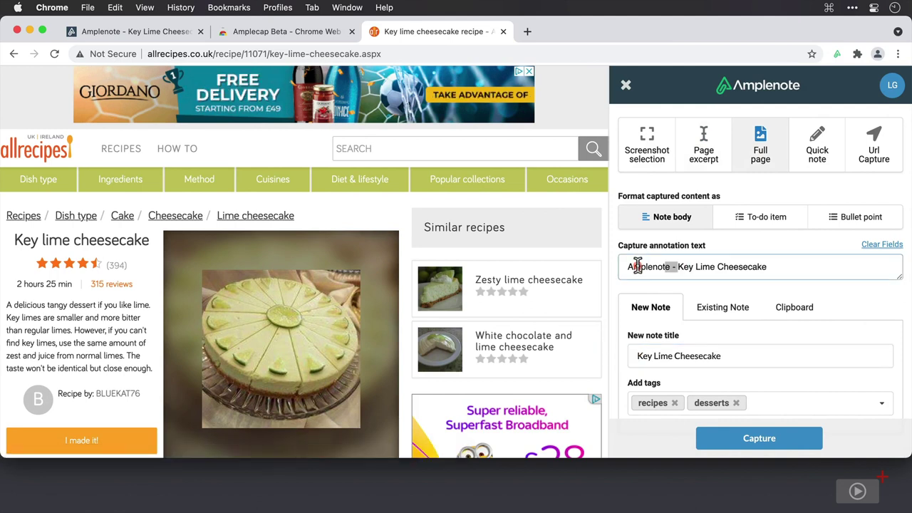
drag(676, 267, 542, 264)
key(BackSpace)
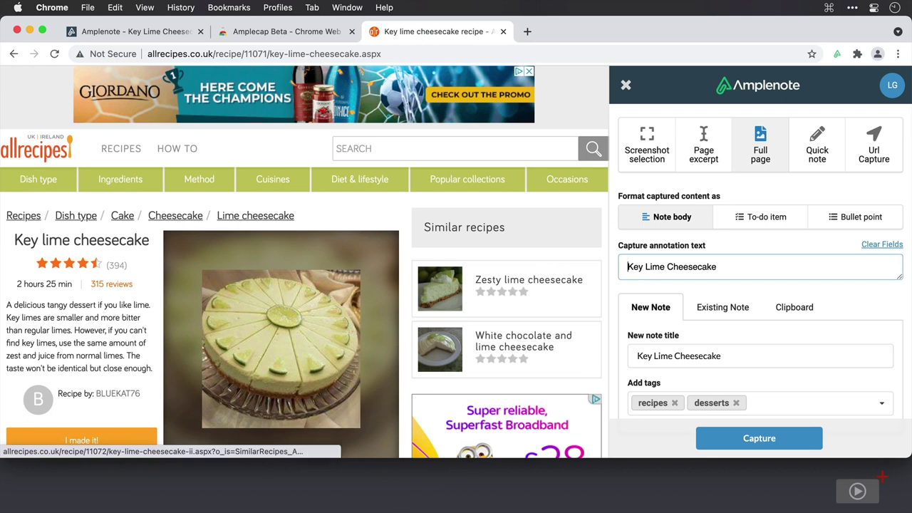
click(760, 438)
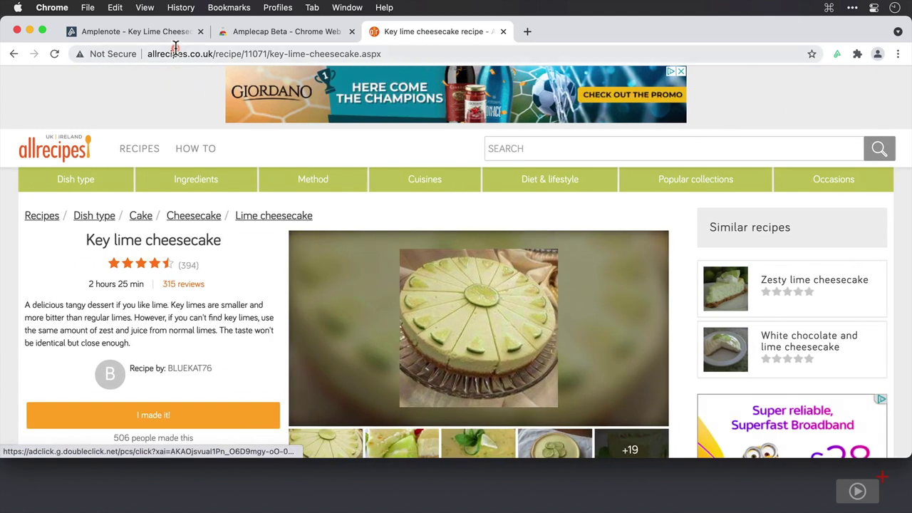
click(163, 36)
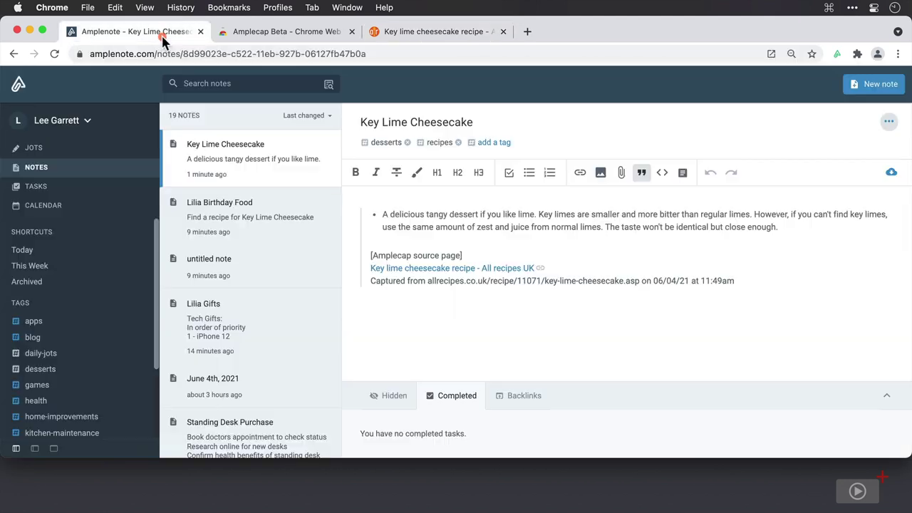
Step: Scroll through the full-page Key Lime Cheesecake capture, then open the Lilia Birthday Food note
click(265, 153)
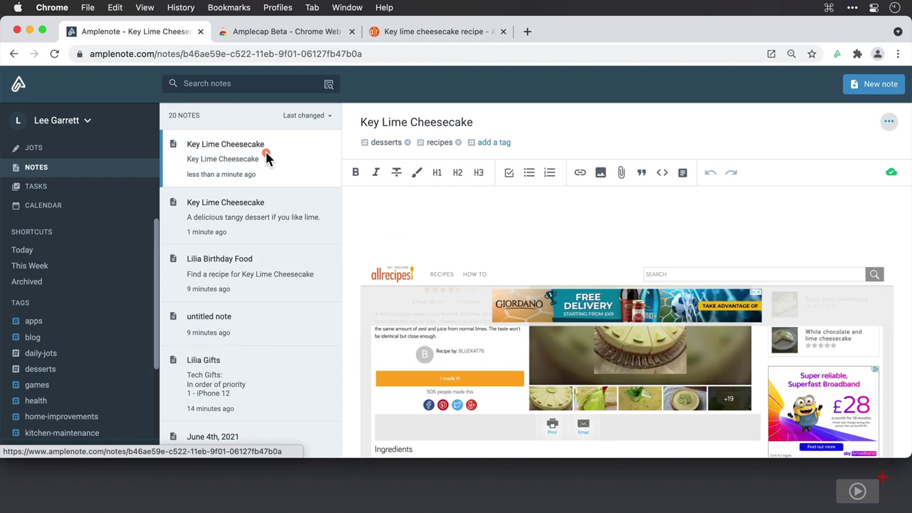
scroll(600, 314, down, 5)
scroll(600, 314, down, 4)
scroll(600, 314, down, 10)
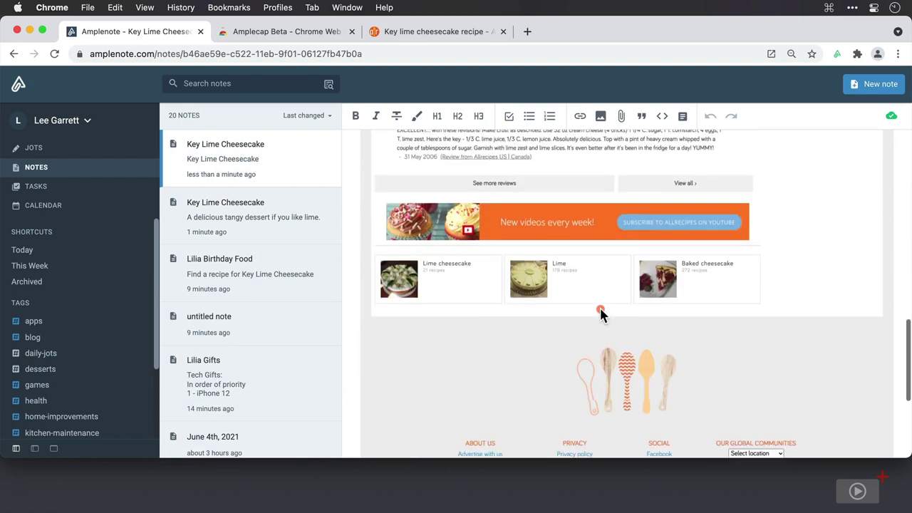
scroll(600, 314, up, 15)
scroll(600, 313, down, 7)
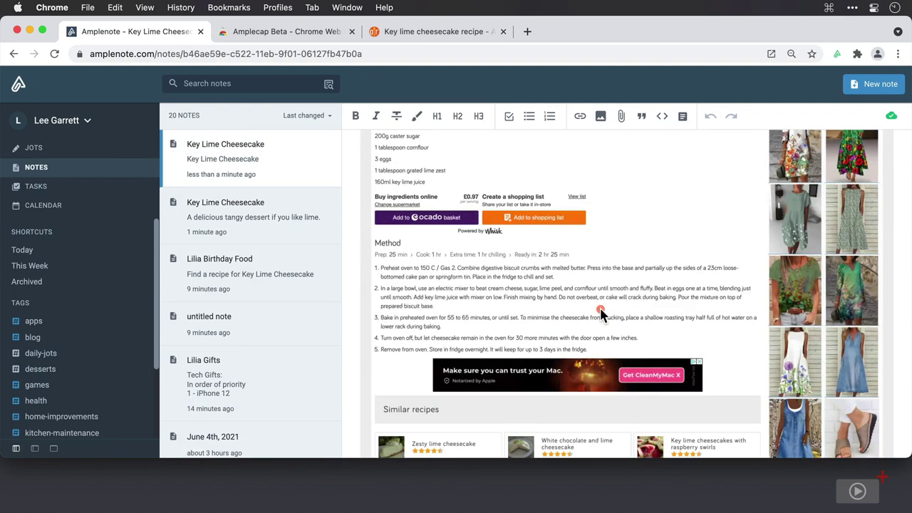
scroll(600, 313, up, 10)
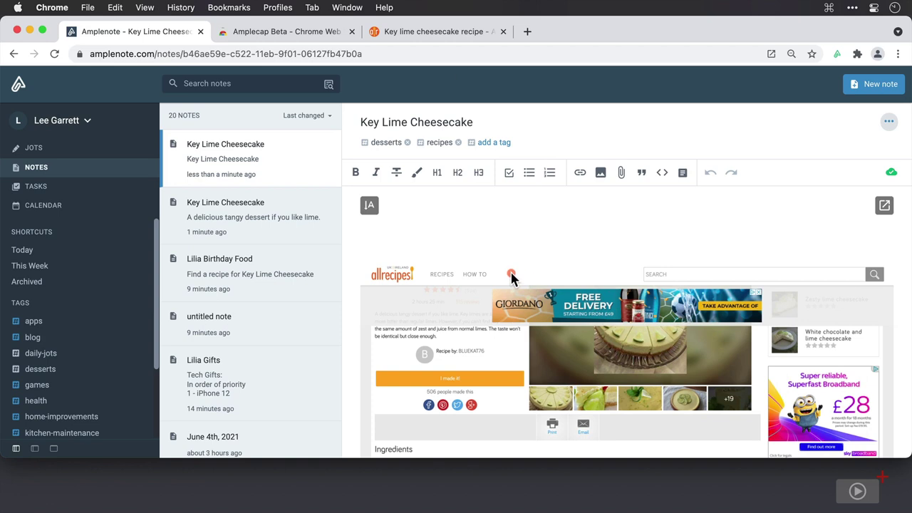
click(306, 271)
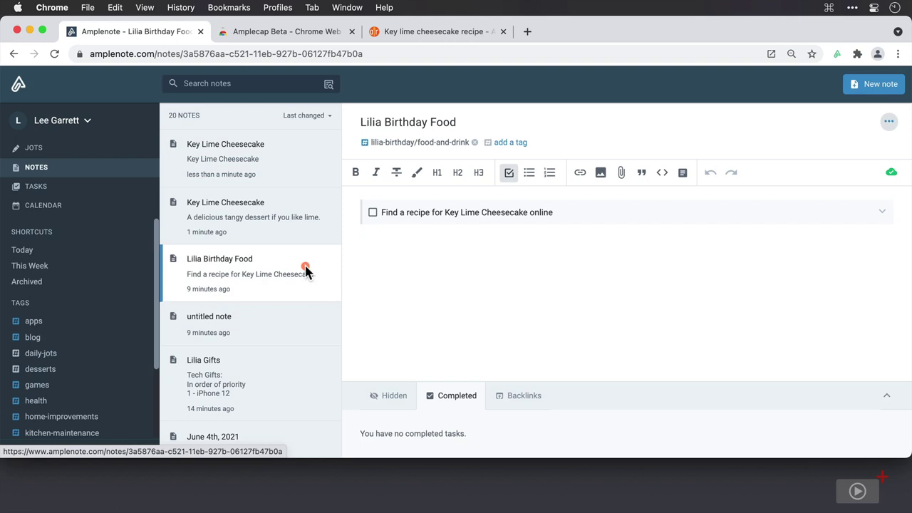
Step: Check off the 'Find a recipe for Key Lime Cheesecake online' task
click(373, 212)
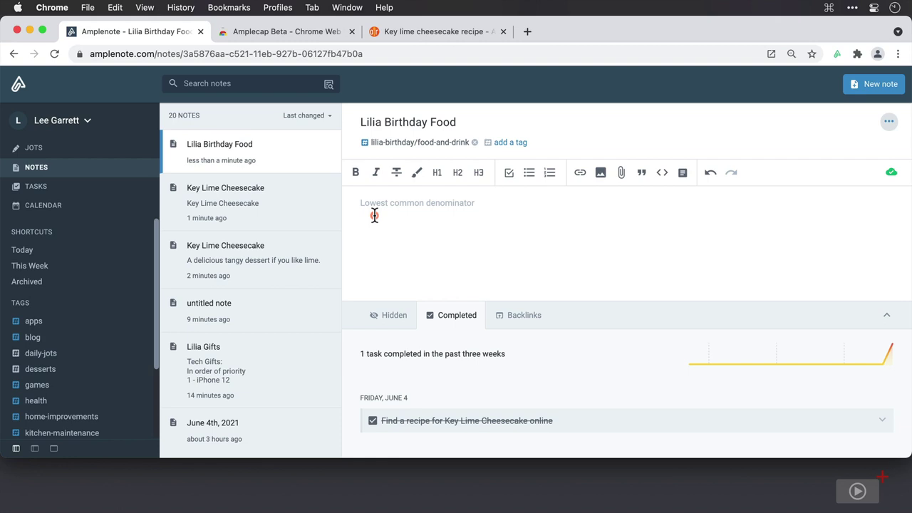
Step: Type 'Desserts' and format it as an H2 heading
click(374, 216)
text(Desserts)
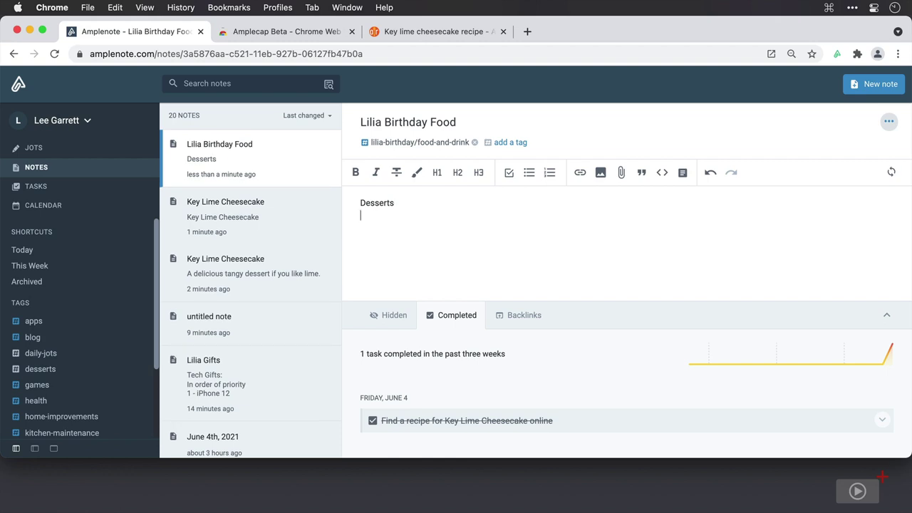
double_click(376, 202)
click(460, 172)
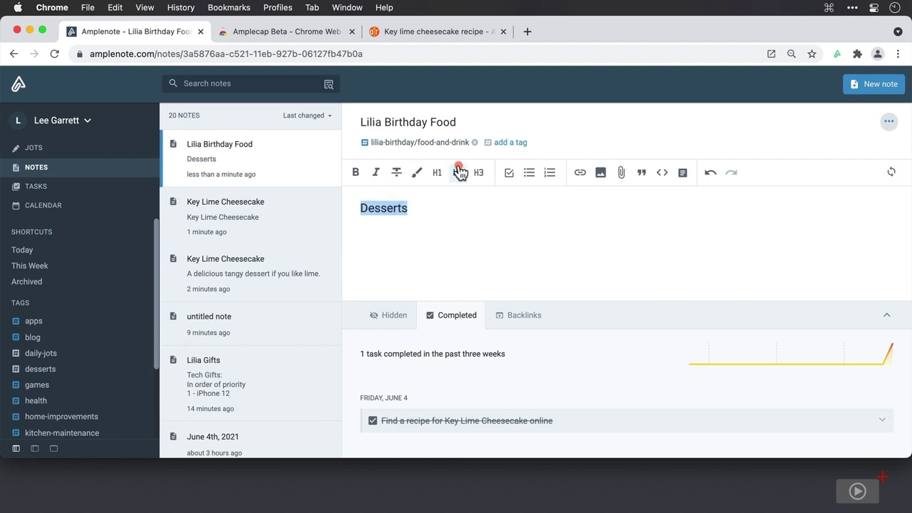
Step: Add a link to the Key Lime Cheesecake note below the heading and follow it
click(381, 224)
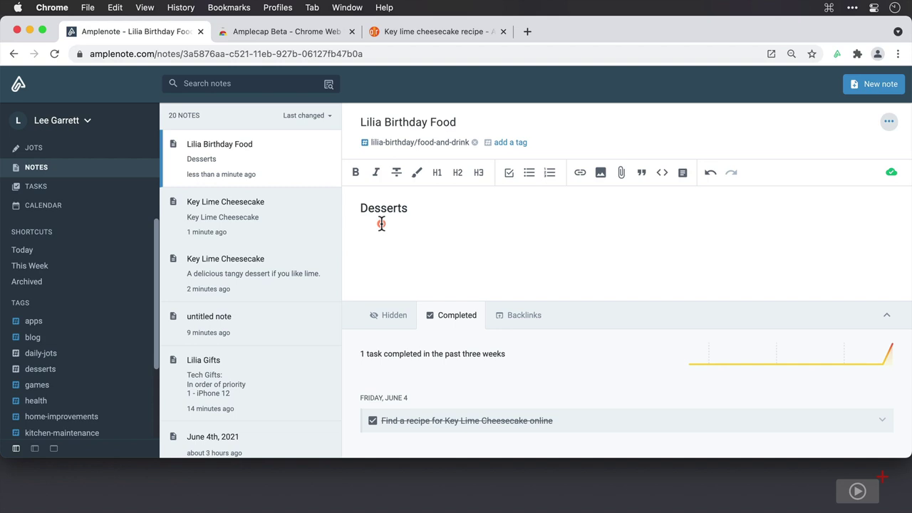
text([[)
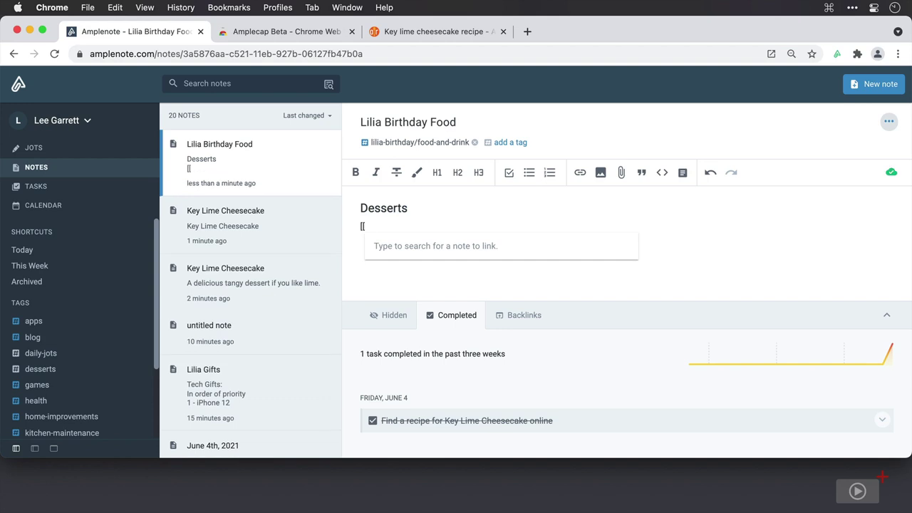
text(ke)
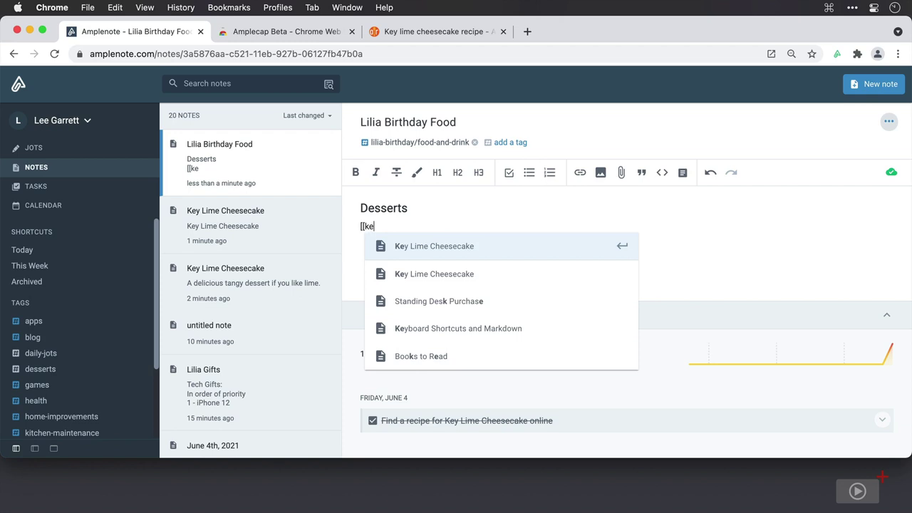
key(Return)
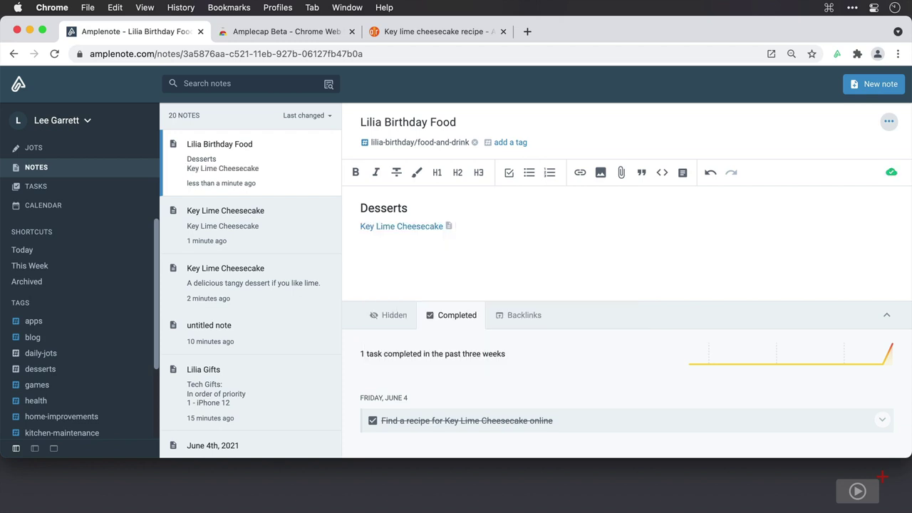
key(Return)
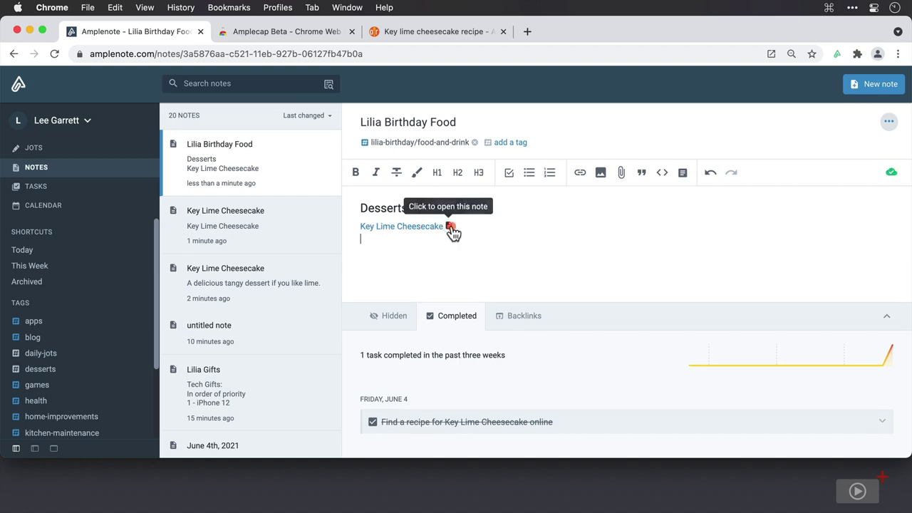
click(449, 227)
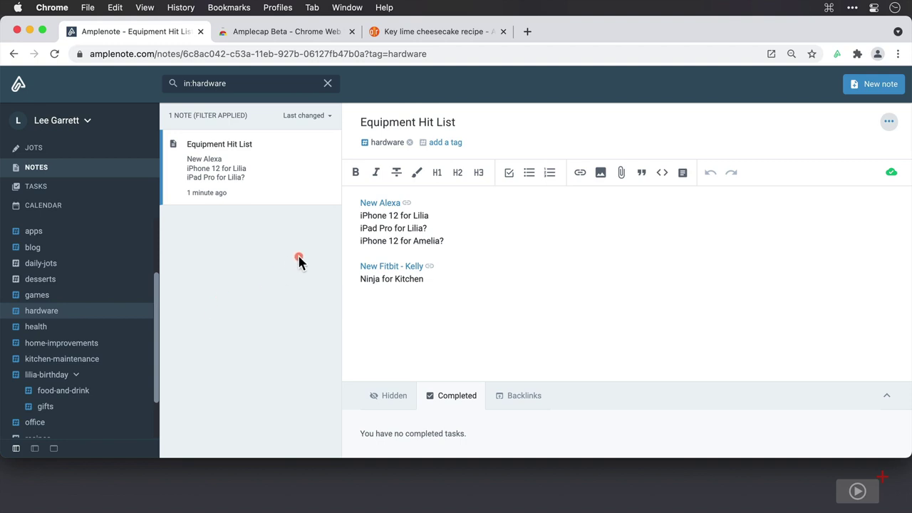
Step: Preview the New Alexa Amazon product page from Equipment Hit List, then close it
click(406, 206)
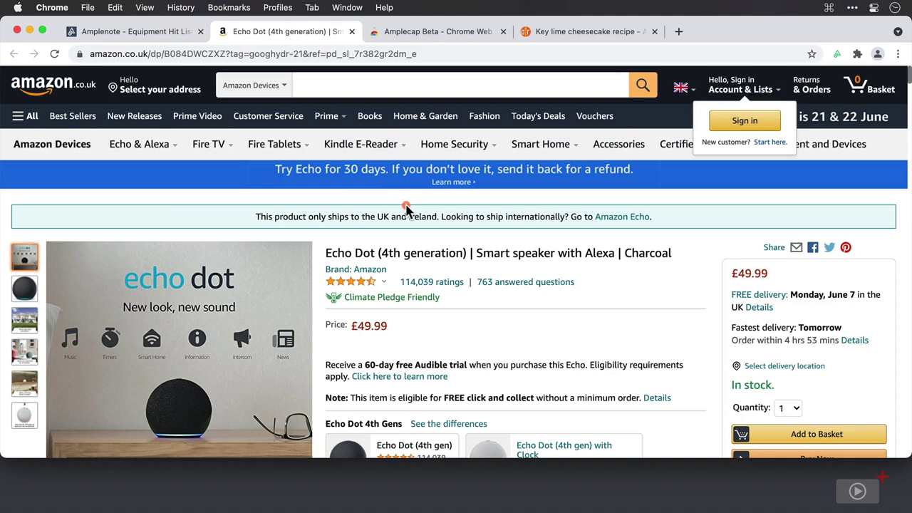
key(super+w)
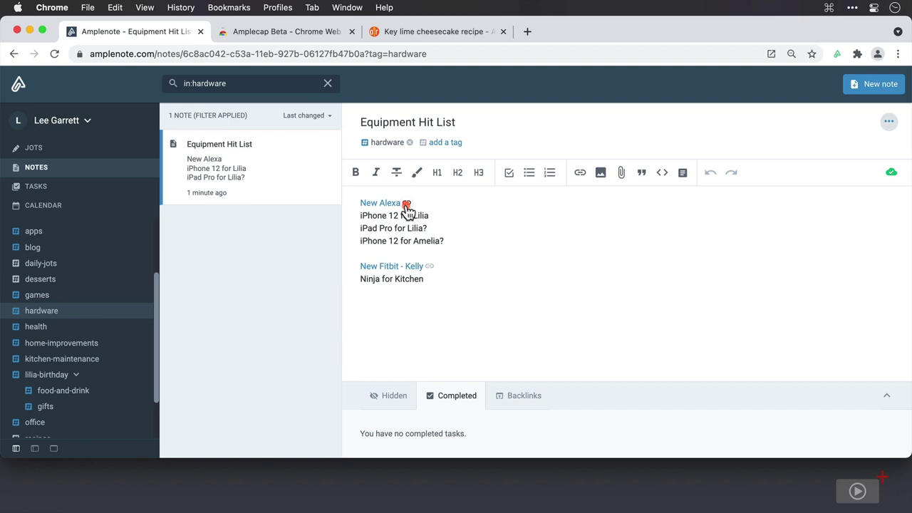
Step: Search 'alexa', open Lilia Gifts, and link 'Alexa for her room' to Equipment Hit List
click(328, 84)
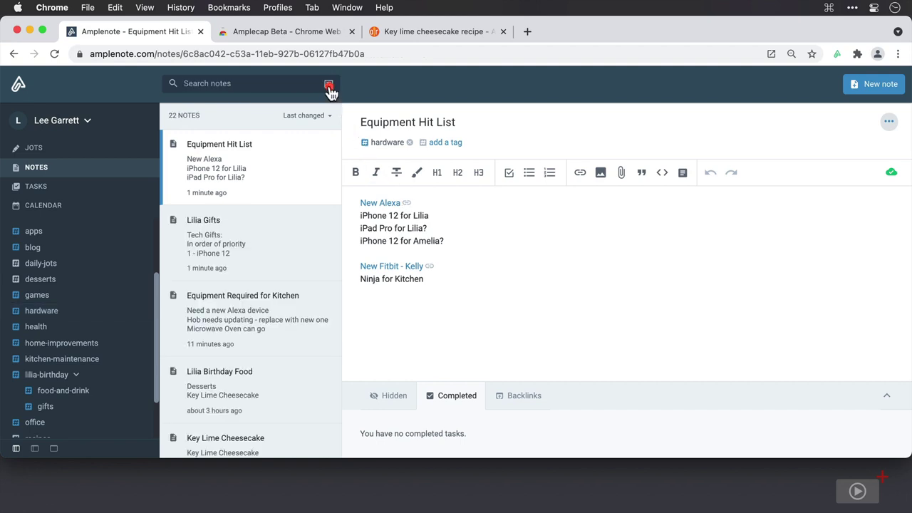
click(296, 83)
text(alexa)
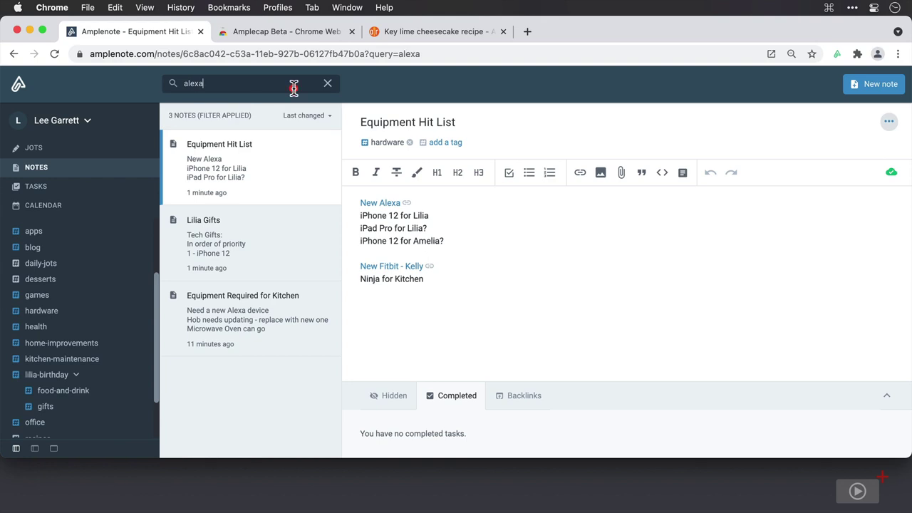
click(258, 229)
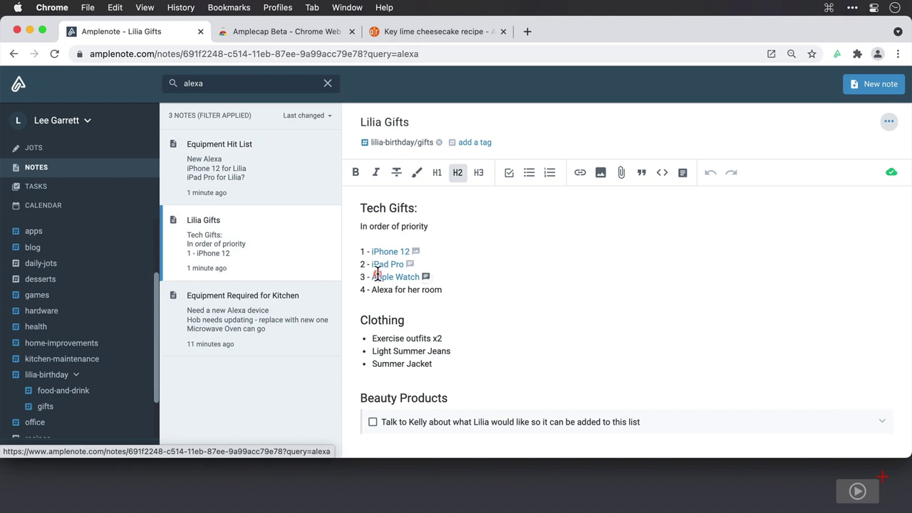
drag(442, 290, 361, 288)
key(super+k)
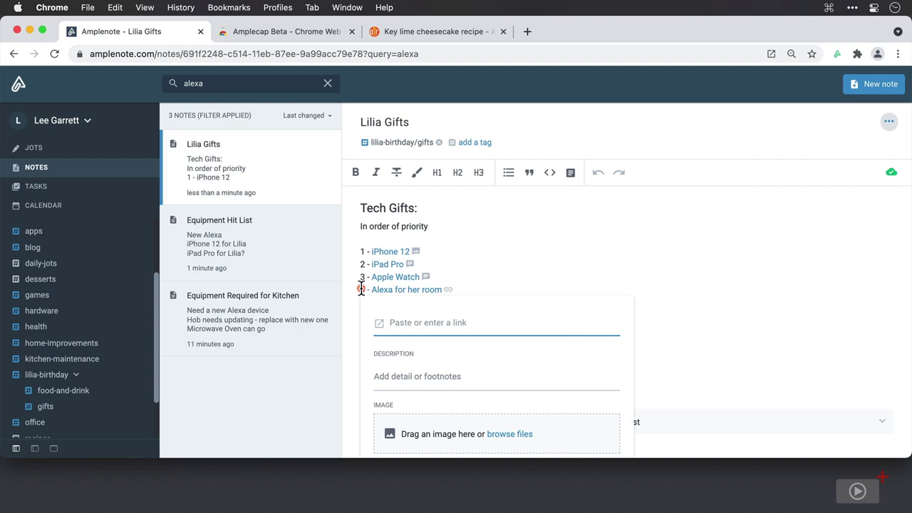
text(equ)
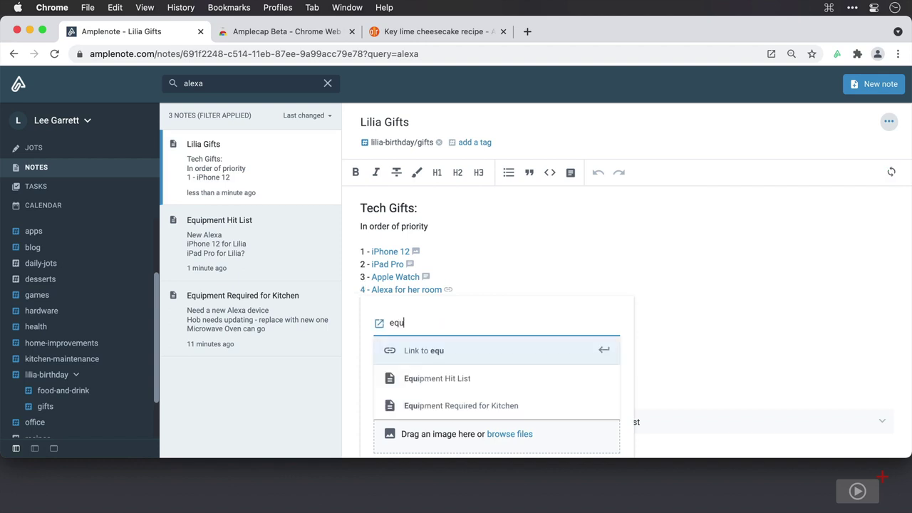
click(425, 378)
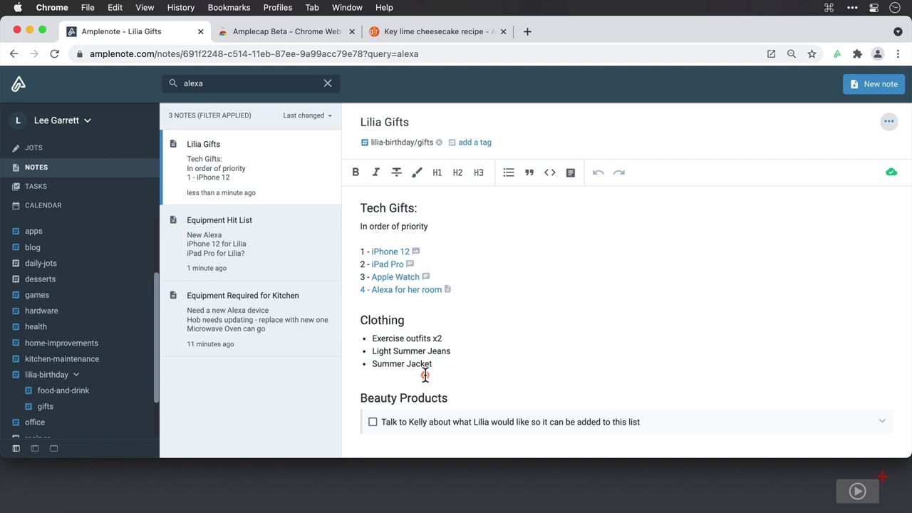
Step: Link 'Need a new Alexa device' in Equipment Required for Kitchen to the Equipment Hit List note, then open it
click(446, 289)
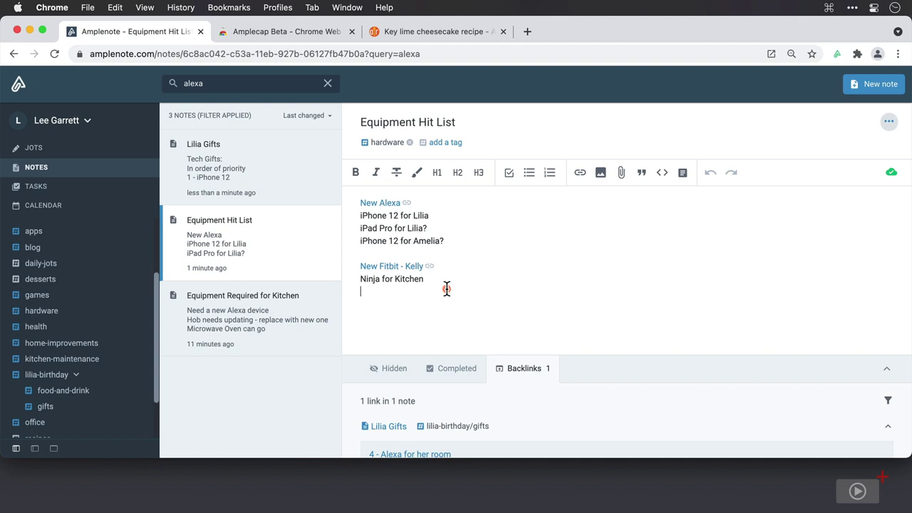
click(265, 308)
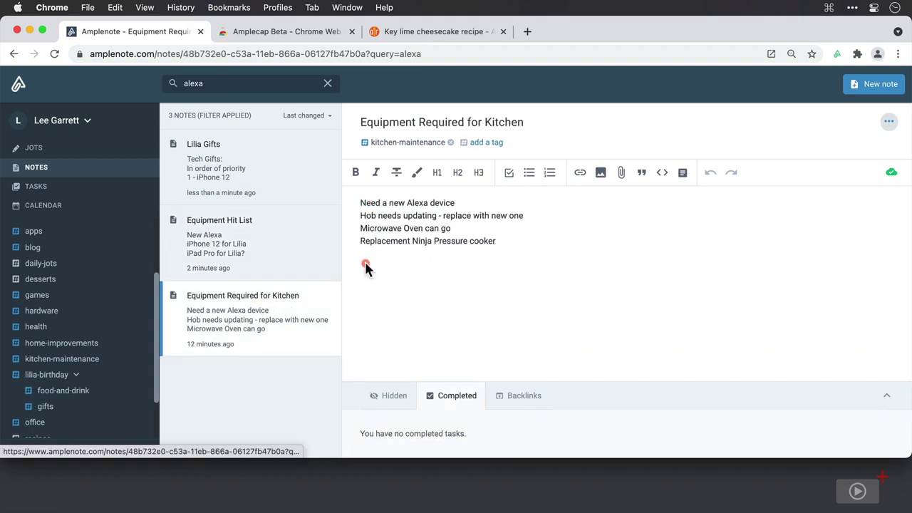
drag(455, 203, 355, 194)
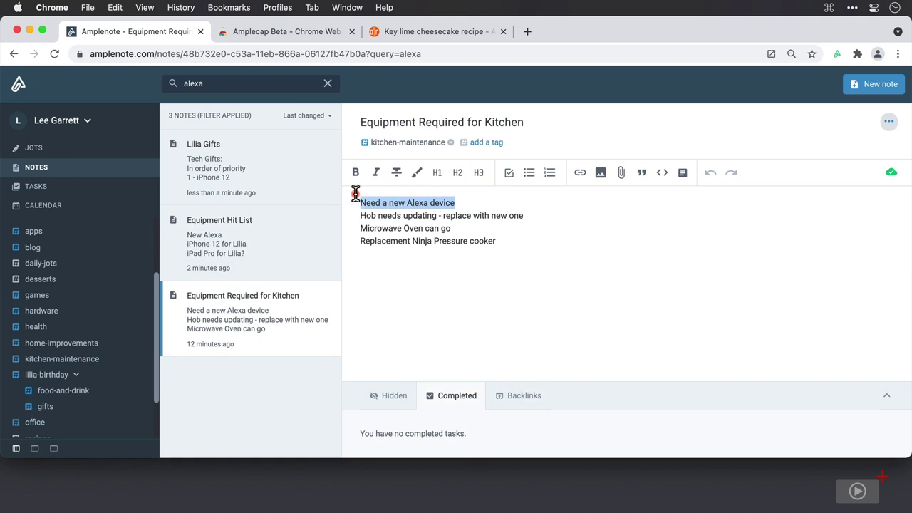
key(super+k)
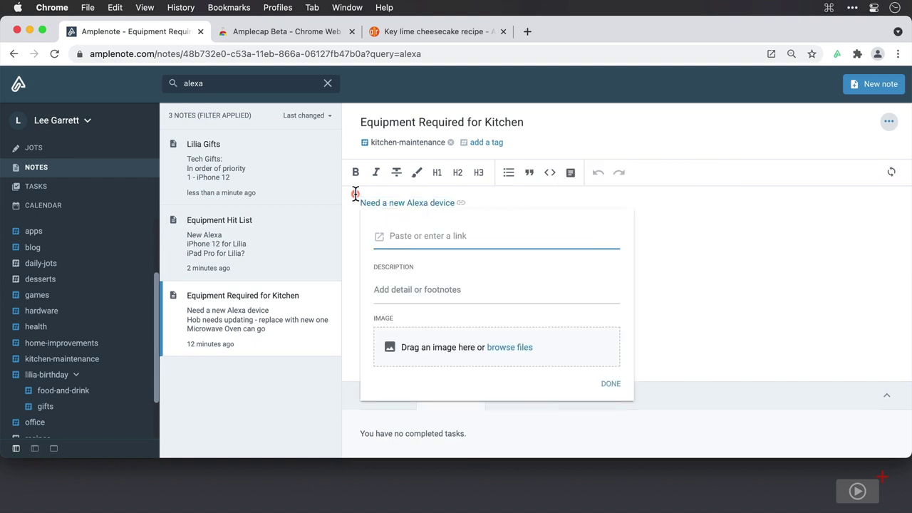
text(equip)
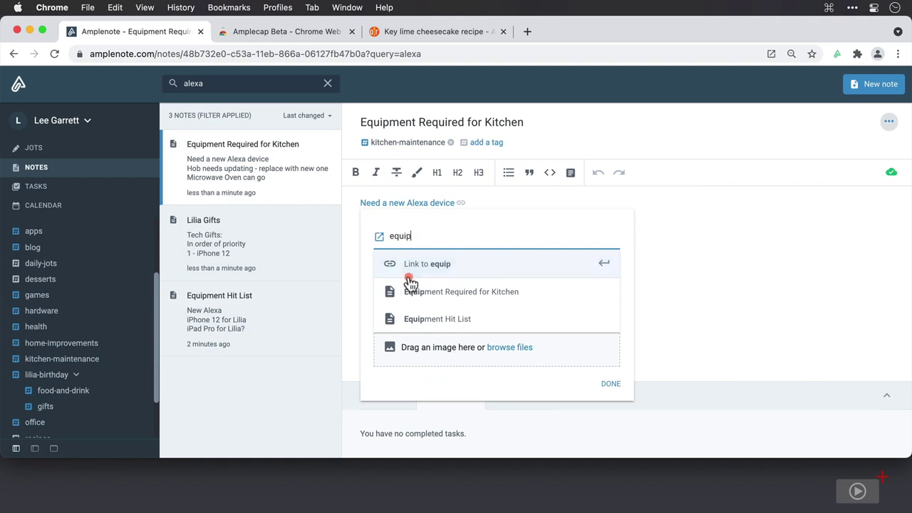
click(423, 318)
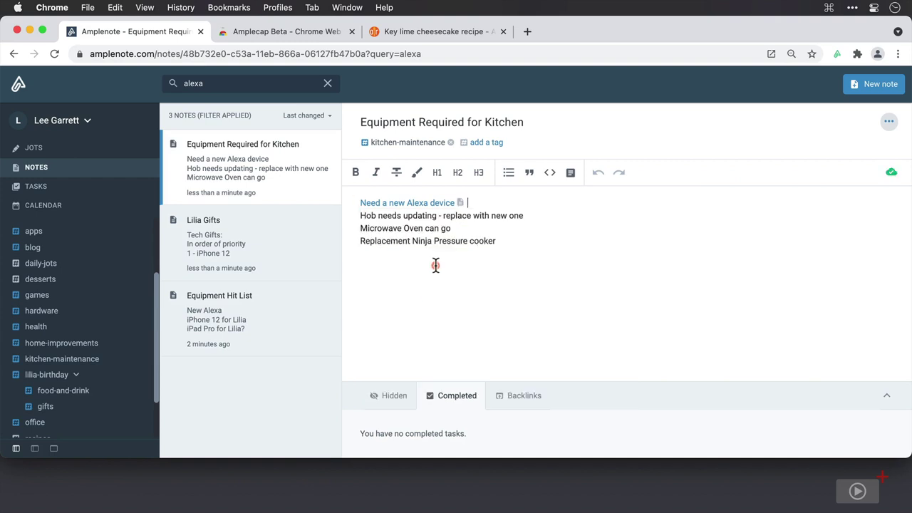
click(460, 203)
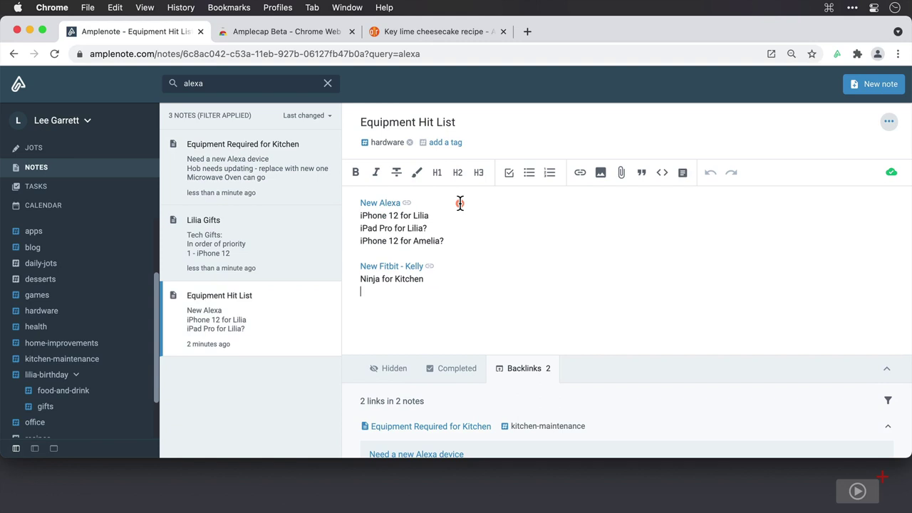
Step: Filter the Equipment Hit List backlinks by the 'gifts' tag
scroll(460, 203, down, 1)
scroll(459, 203, down, 3)
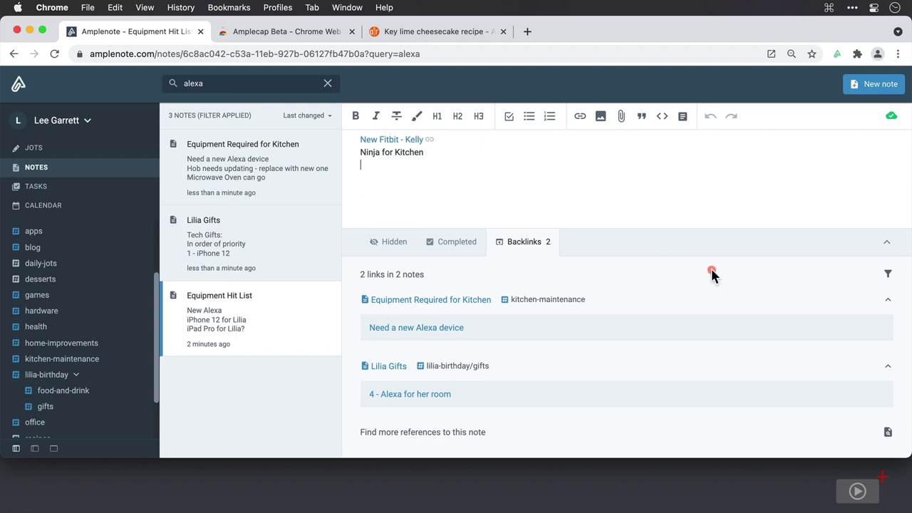
click(889, 275)
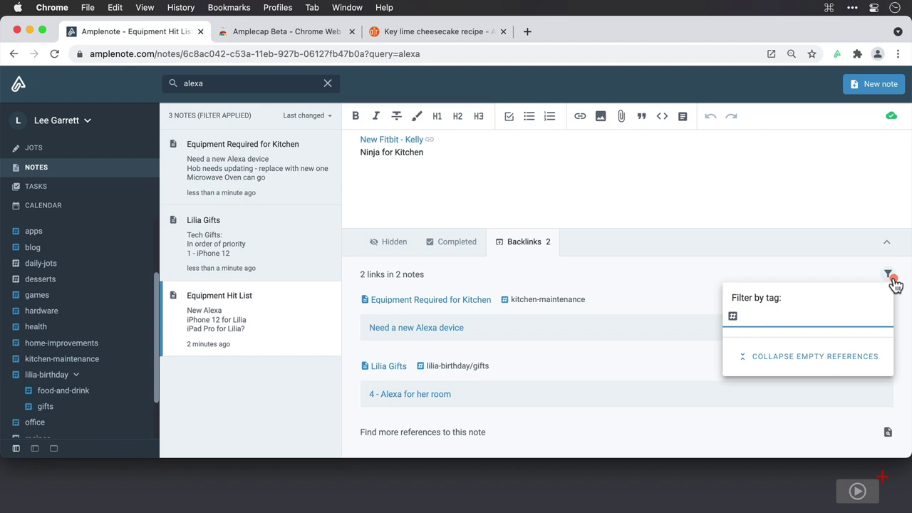
text(gifts)
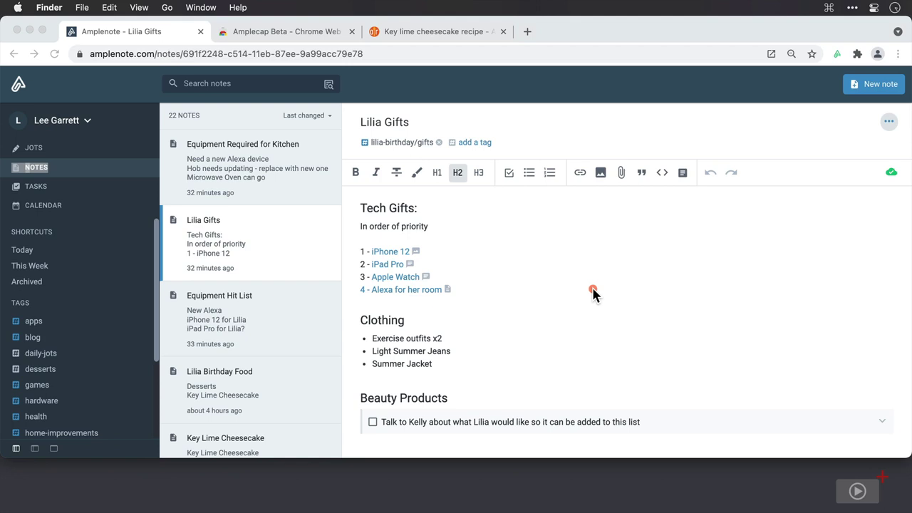
Step: Invite a collaborator to Lilia Gifts by entering their e-mail address
click(889, 123)
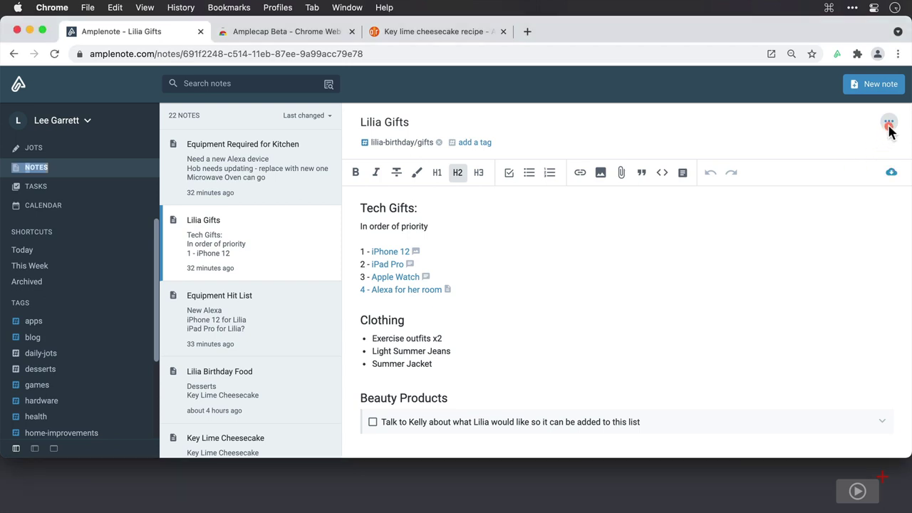
click(889, 123)
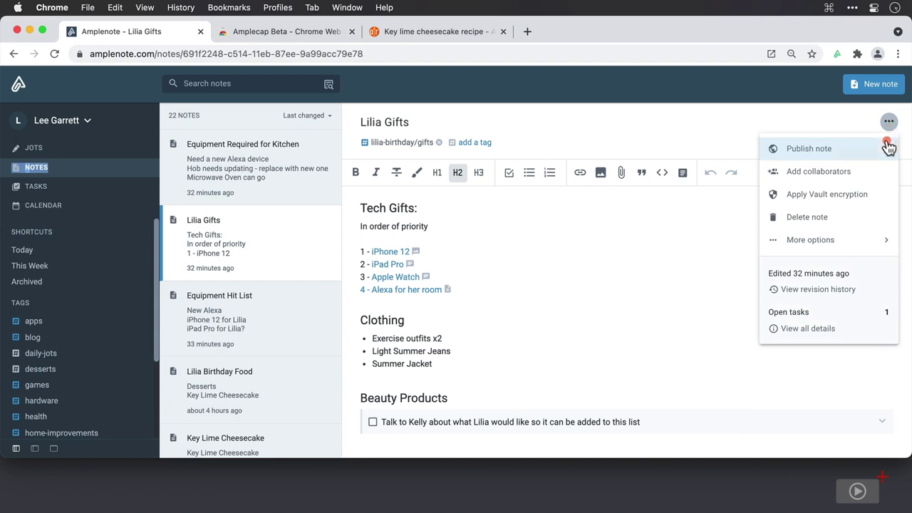
click(884, 177)
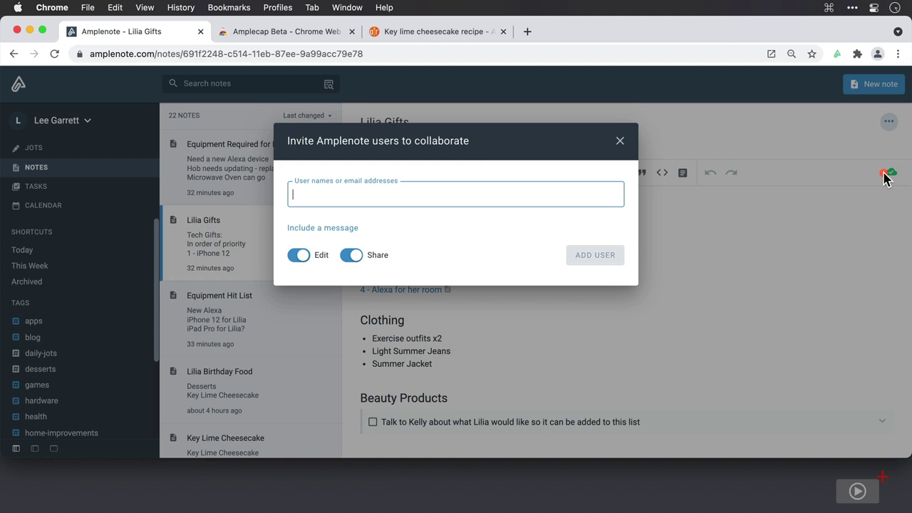
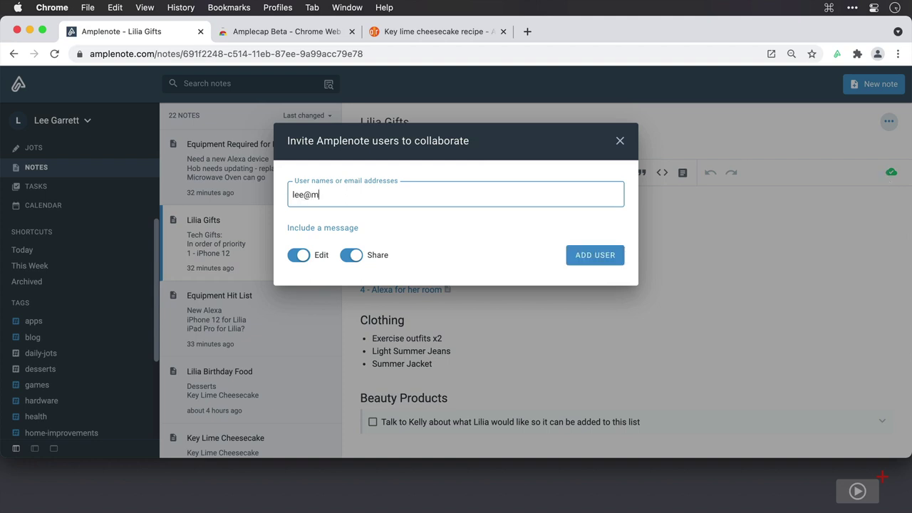
key(Return)
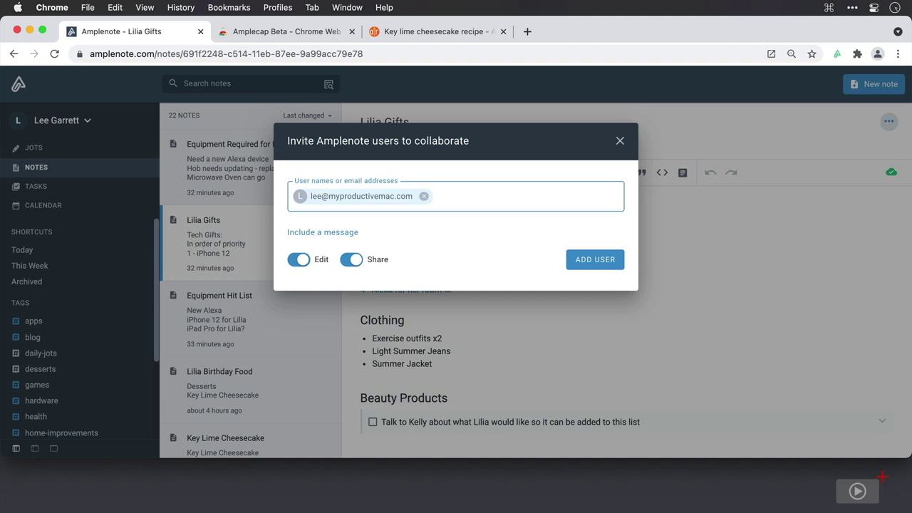
click(605, 261)
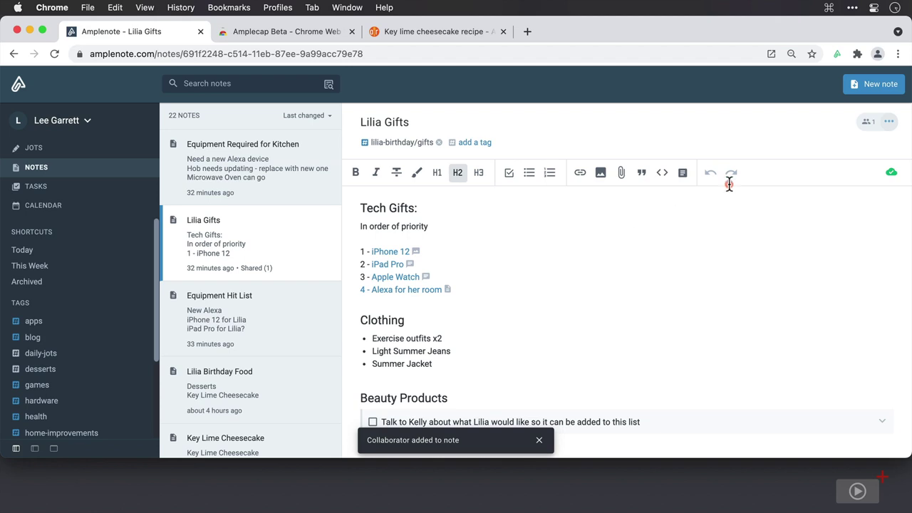
Step: Delete the existing shared user in collaborator settings and close the Invite dialog without adding anyone
click(863, 126)
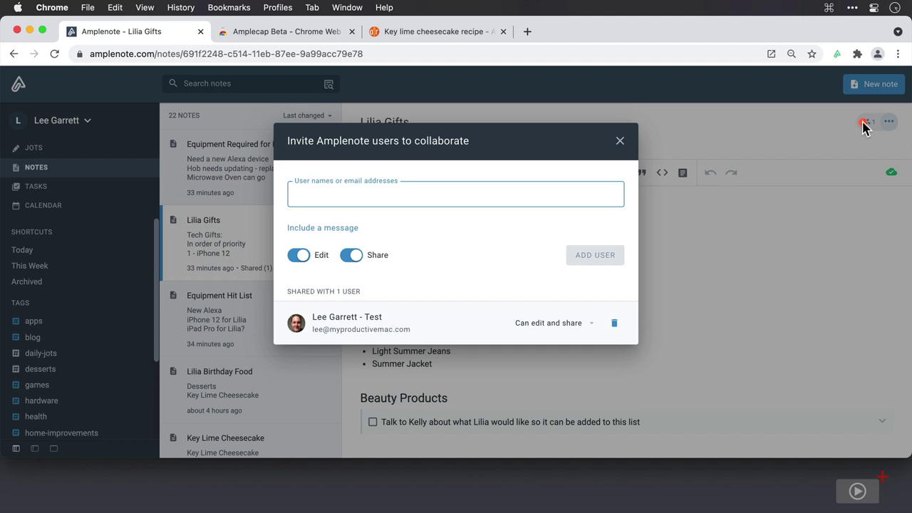
click(591, 324)
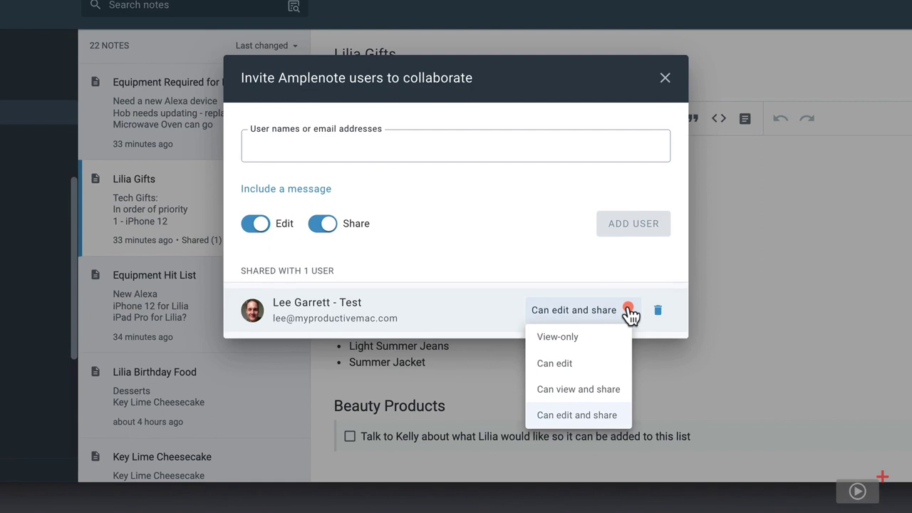
click(629, 312)
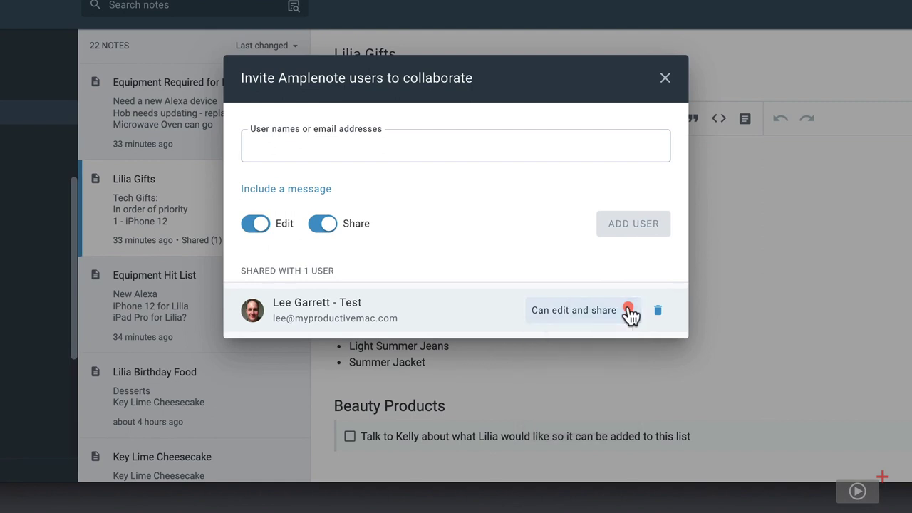
click(657, 311)
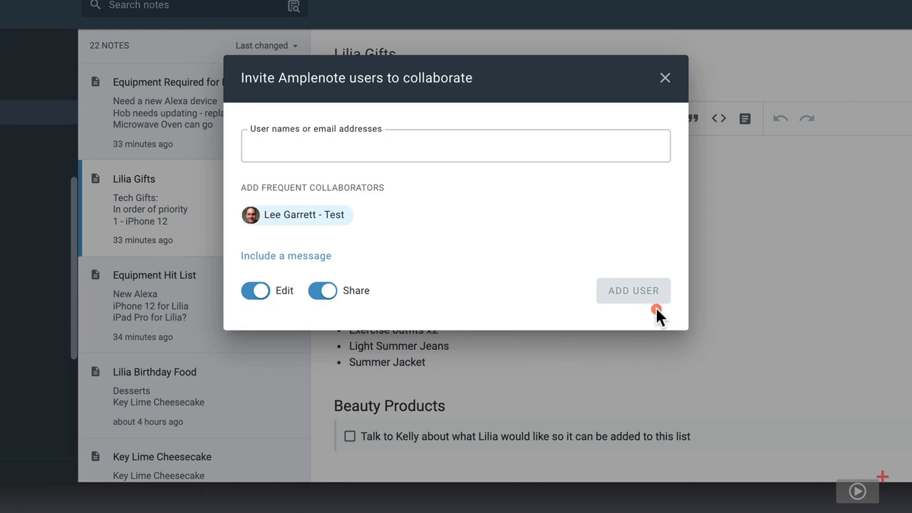
click(320, 223)
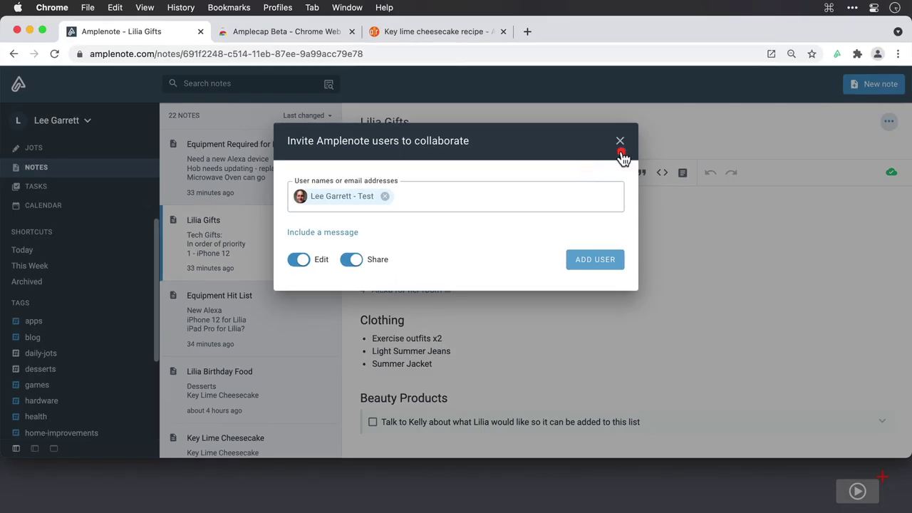
click(664, 77)
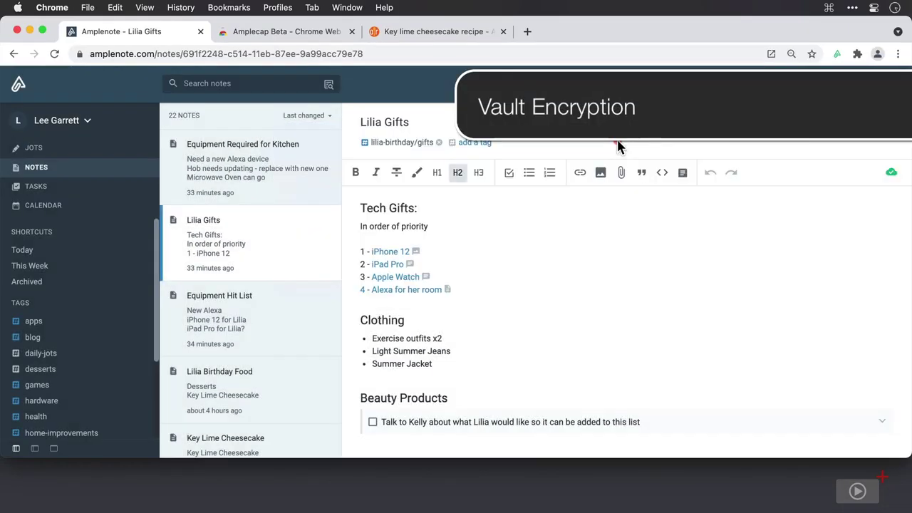
Step: Review the Vault encryption setup for Lilia Gifts and dismiss it without applying
click(888, 124)
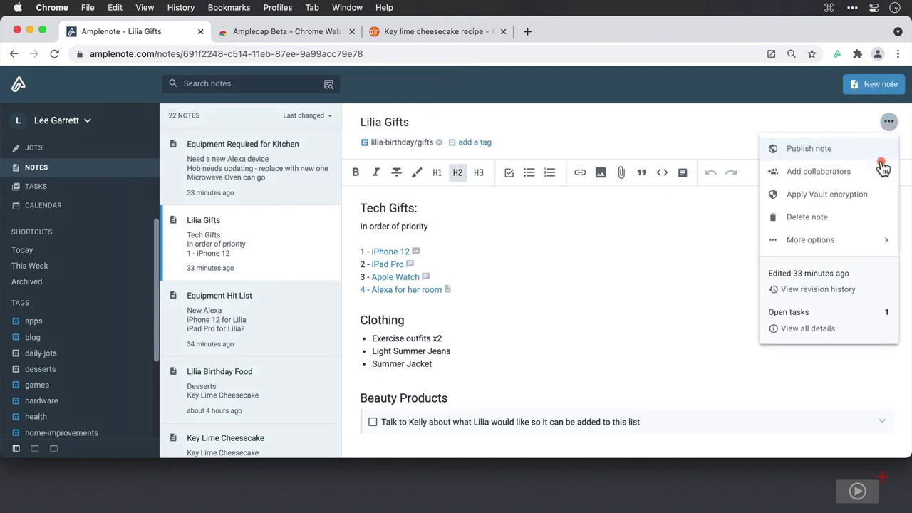
click(879, 202)
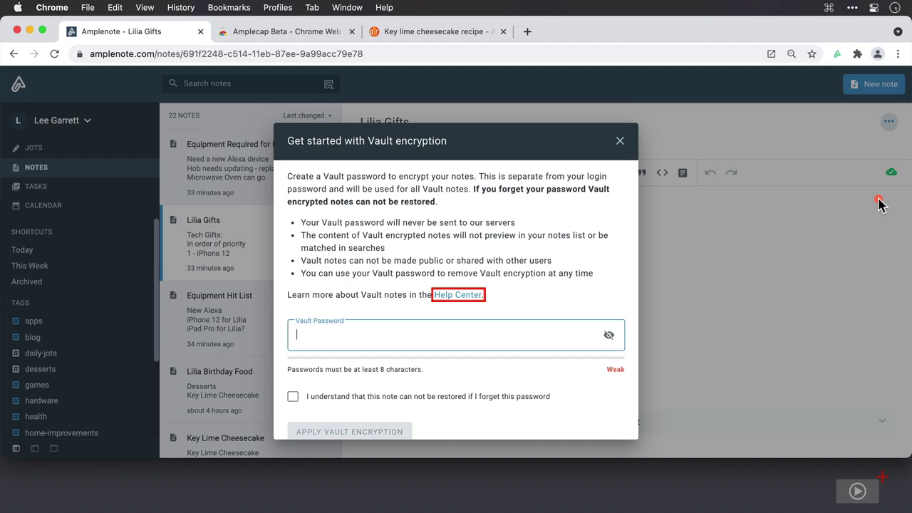
click(620, 142)
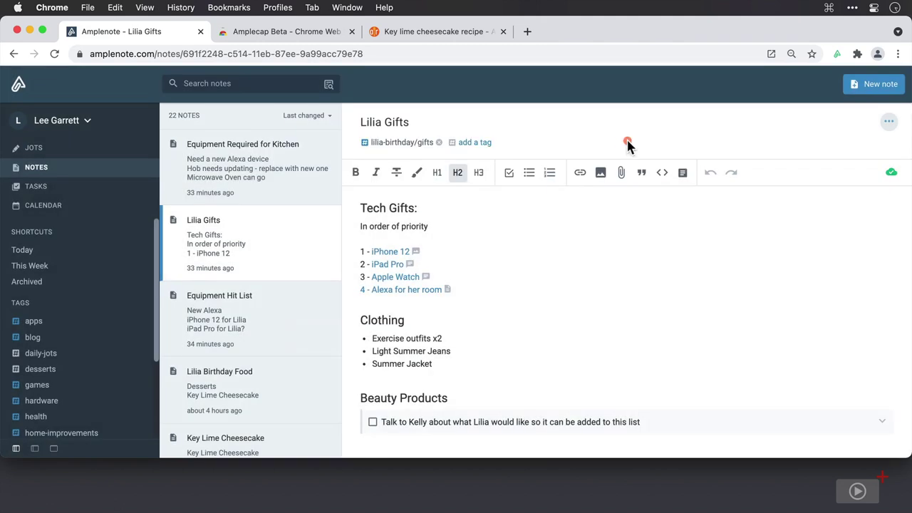
click(889, 122)
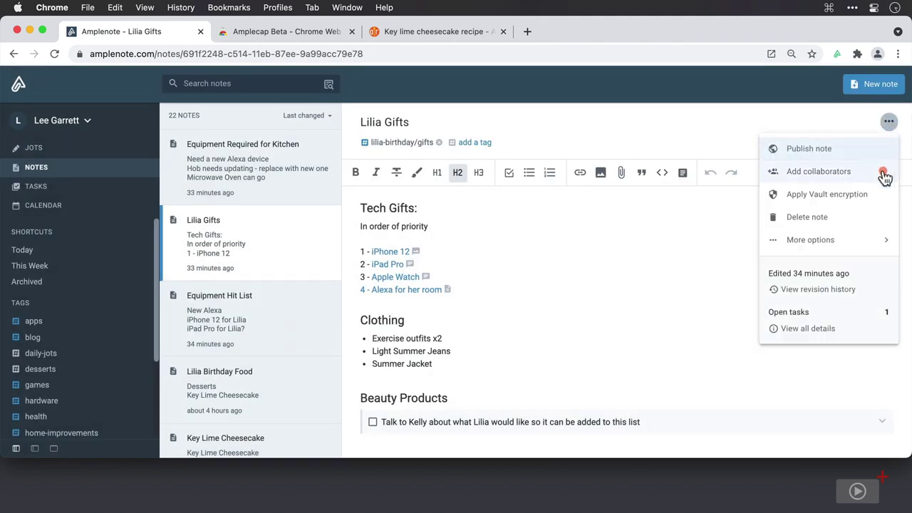
Step: Copy the Lilia Gifts mail-to-note address from the note's More options
click(864, 240)
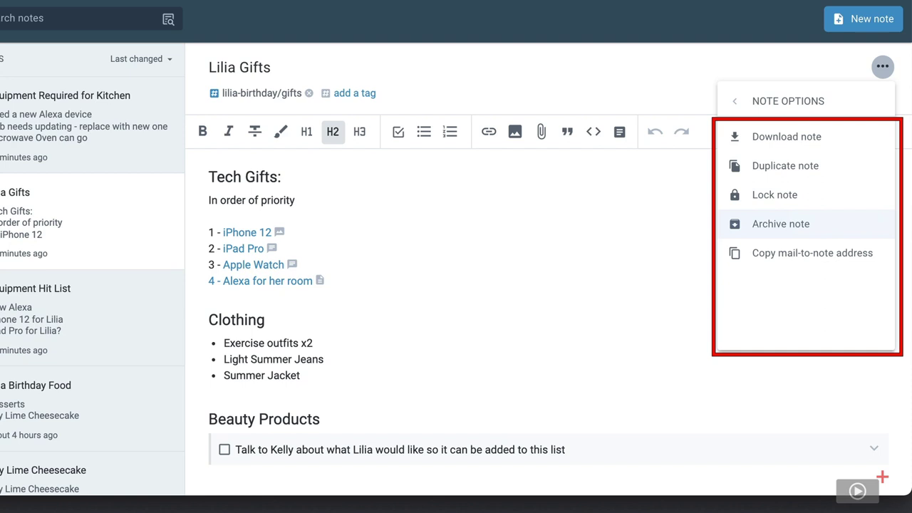
click(881, 222)
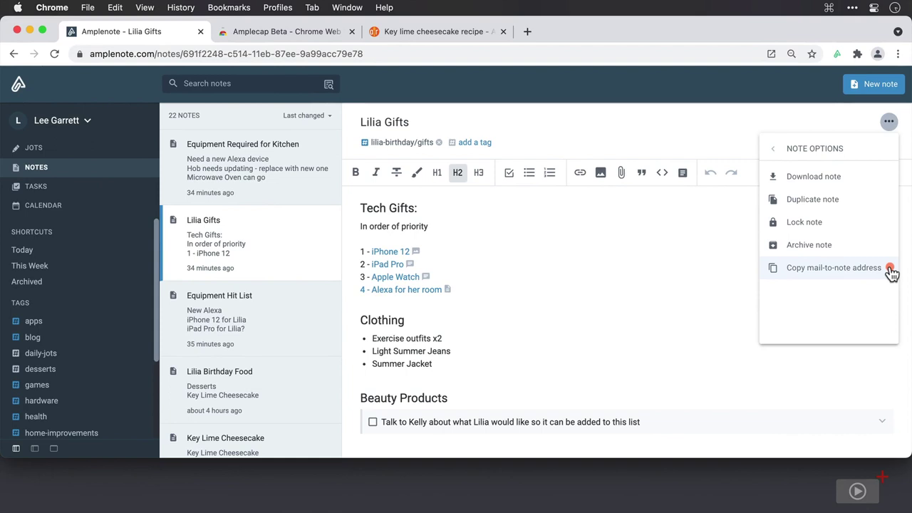
click(890, 269)
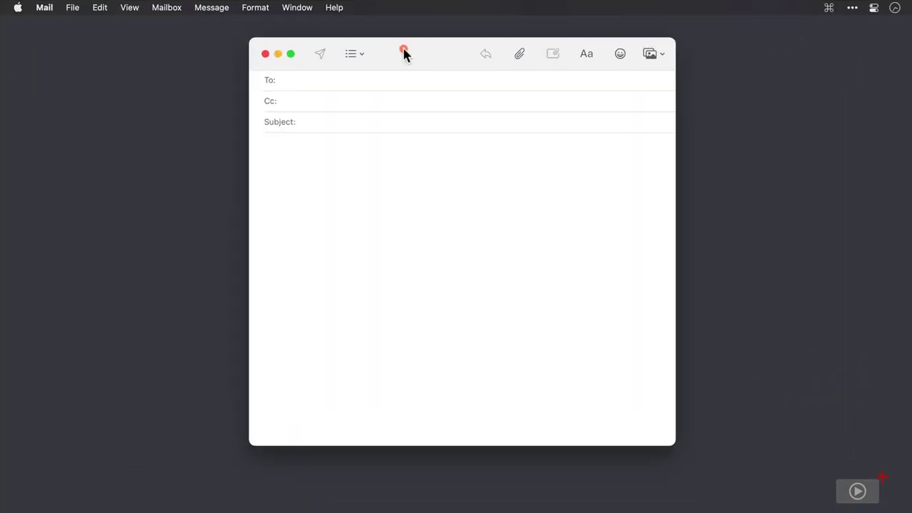
Step: Email the pasted mail-to-note address with subject 'A book on how to tidy your room'
click(396, 80)
key(super+v)
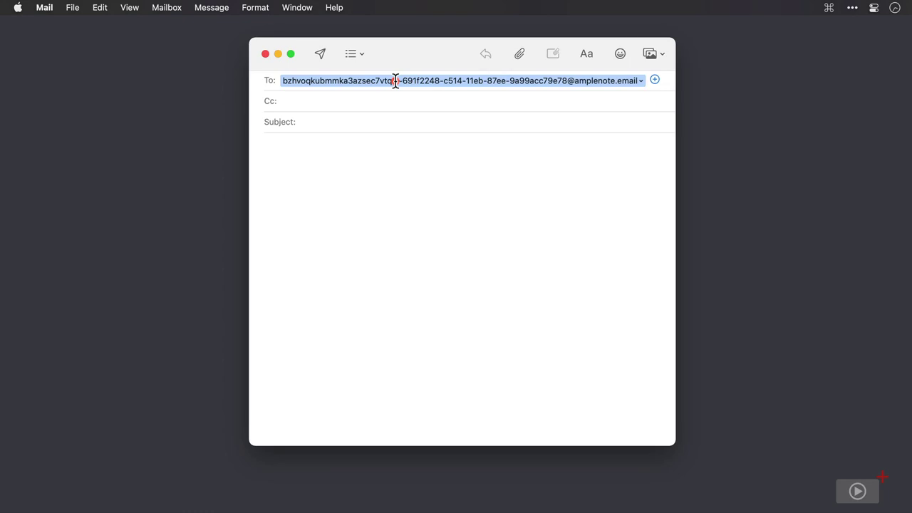
key(Tab)
key(Tab)
text(A book on how to tidy your room)
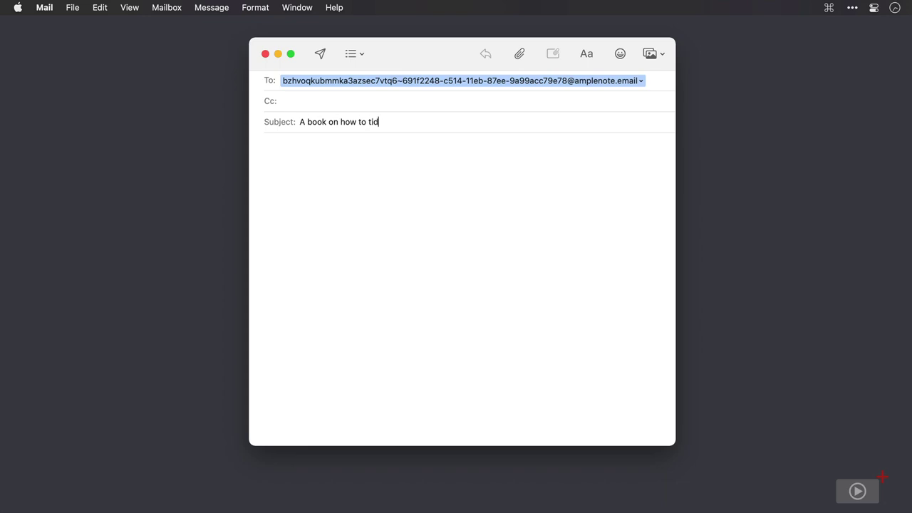
click(321, 54)
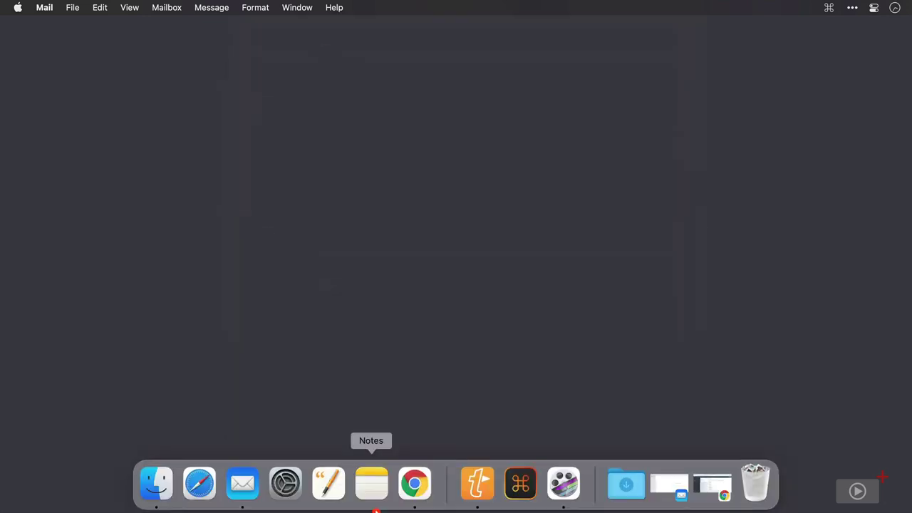
click(421, 490)
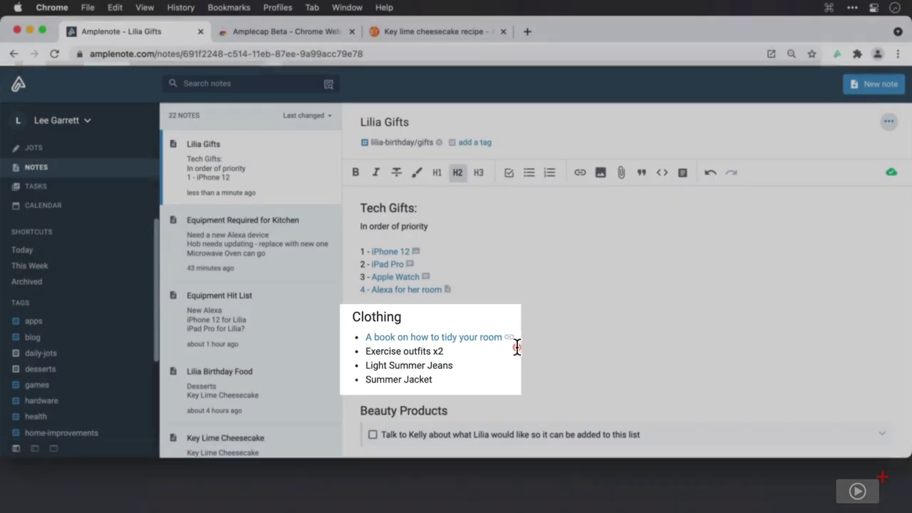
click(503, 341)
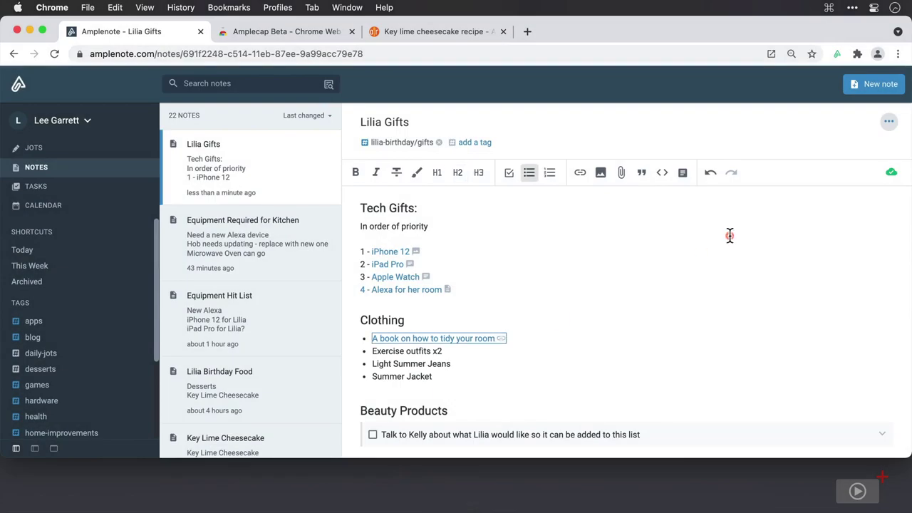
click(887, 123)
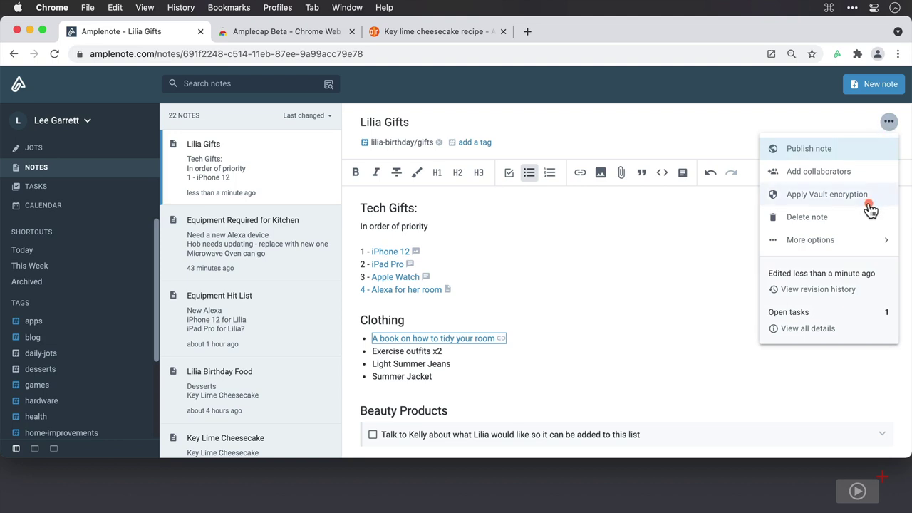
click(851, 298)
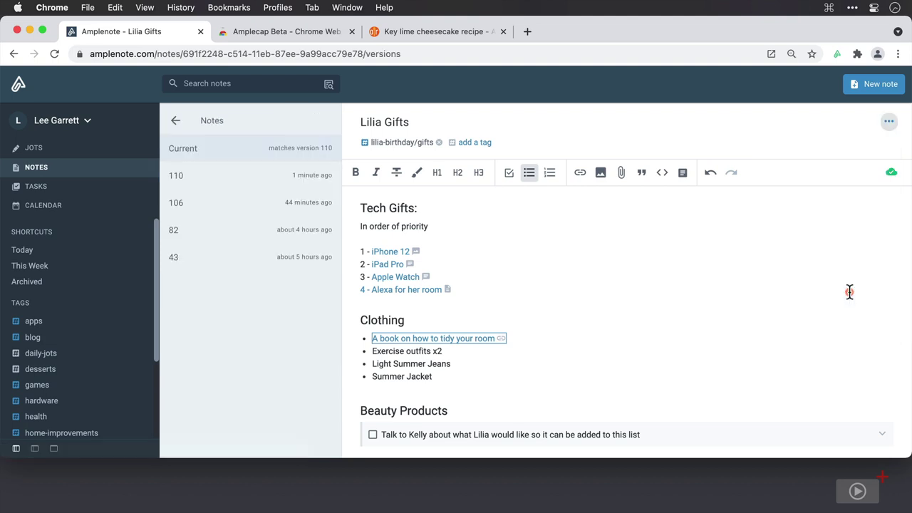
click(267, 178)
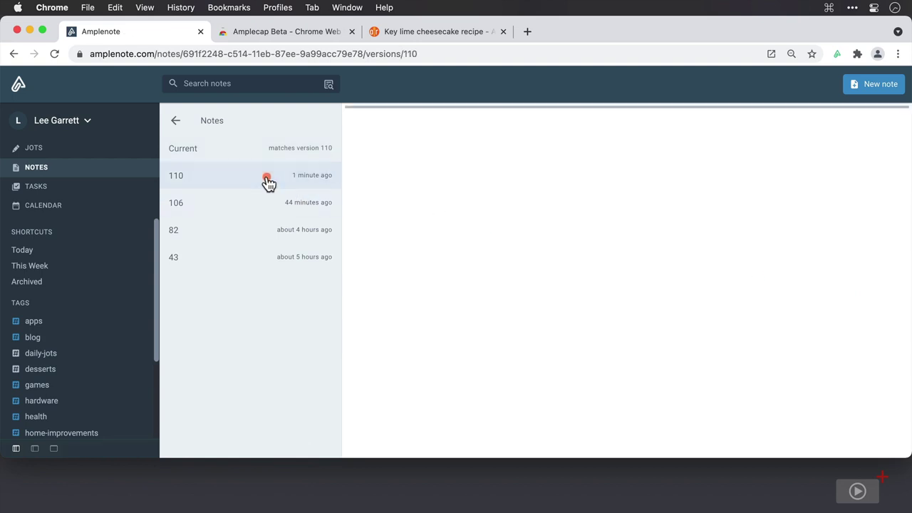
click(274, 207)
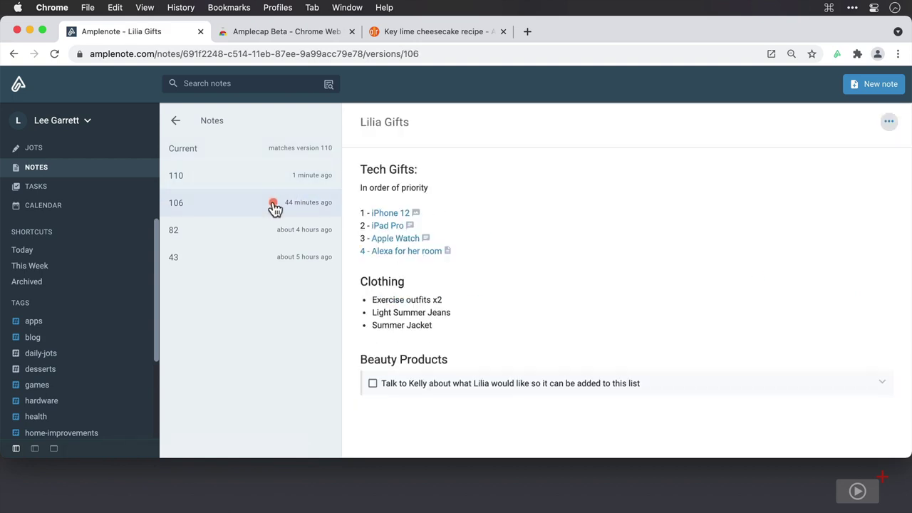
click(279, 240)
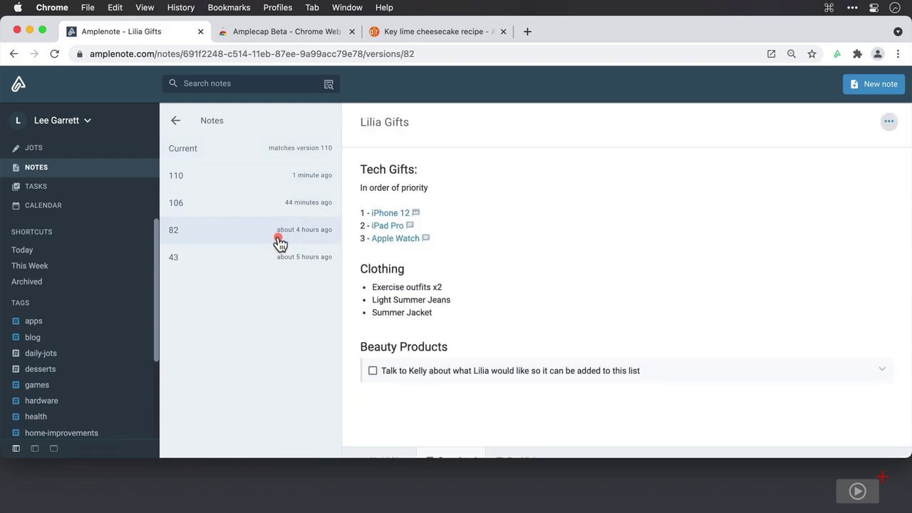
click(279, 259)
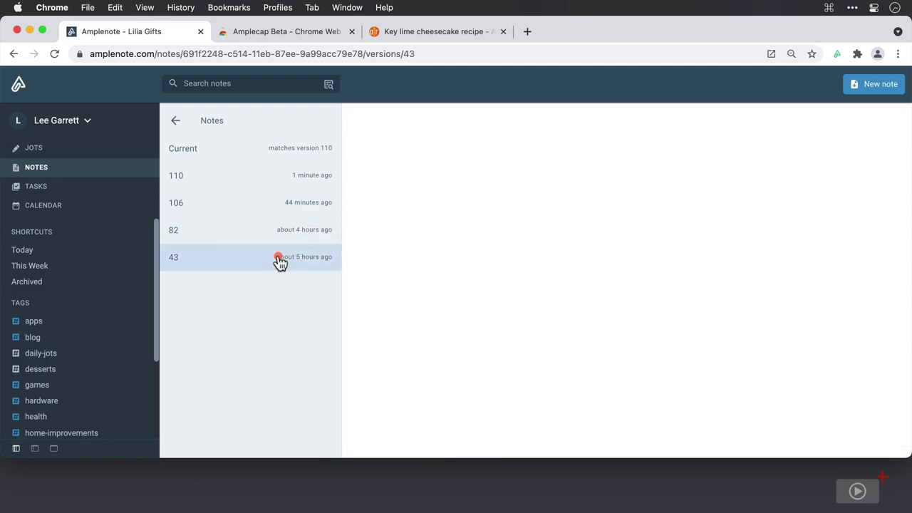
click(218, 128)
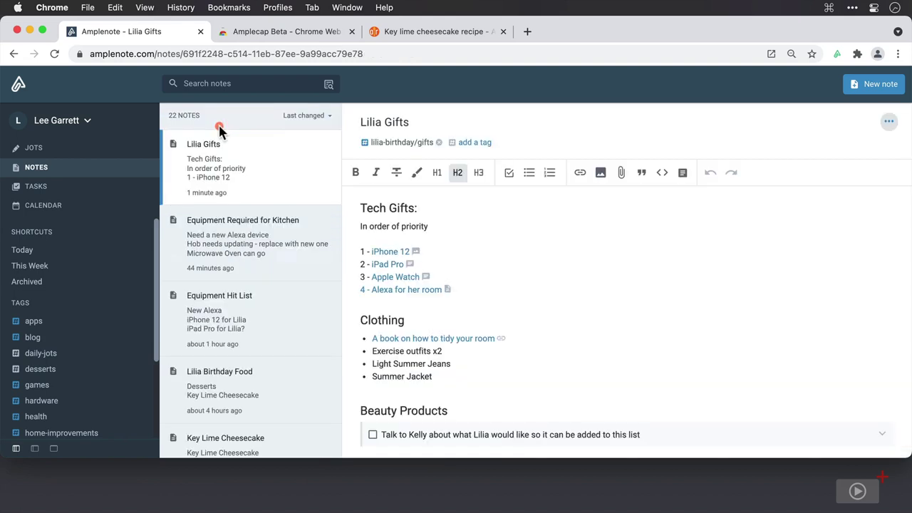
Step: Display the Lilia Gifts Note Details: 71 words, 339 characters, opened 13 times
click(888, 122)
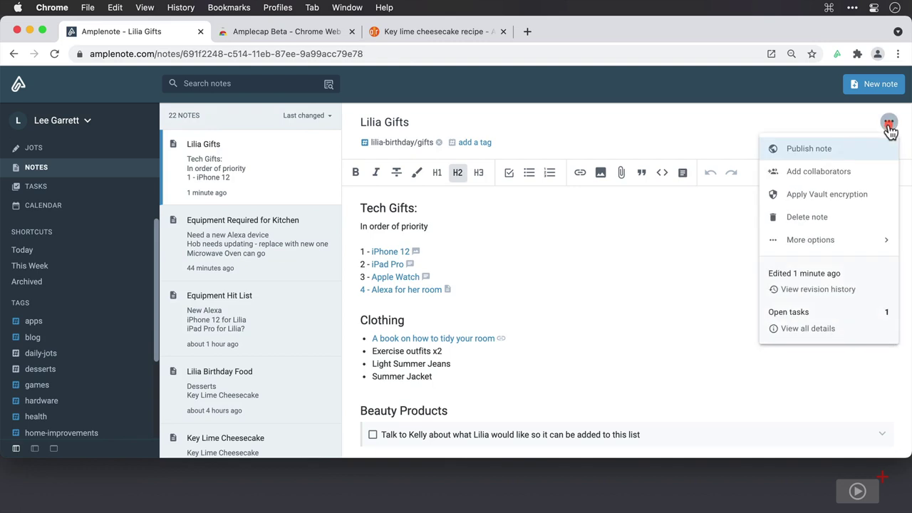
click(827, 328)
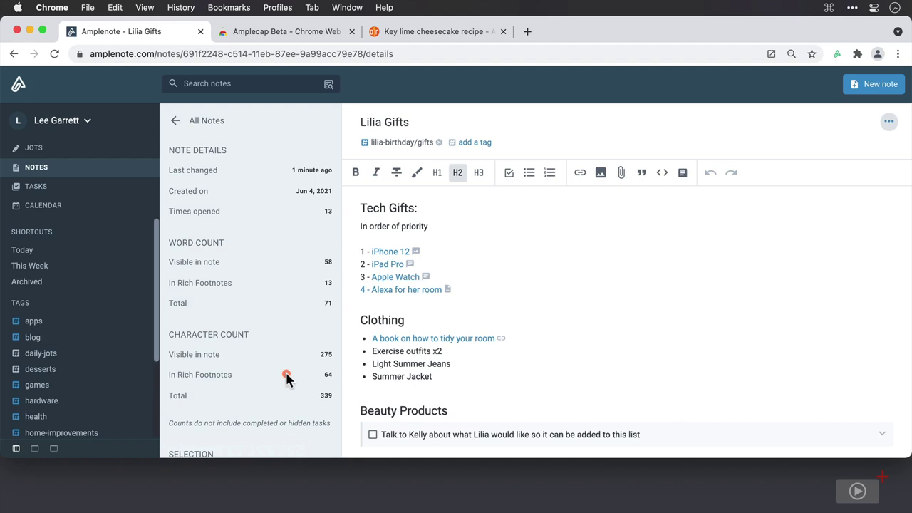
scroll(286, 377, down, 5)
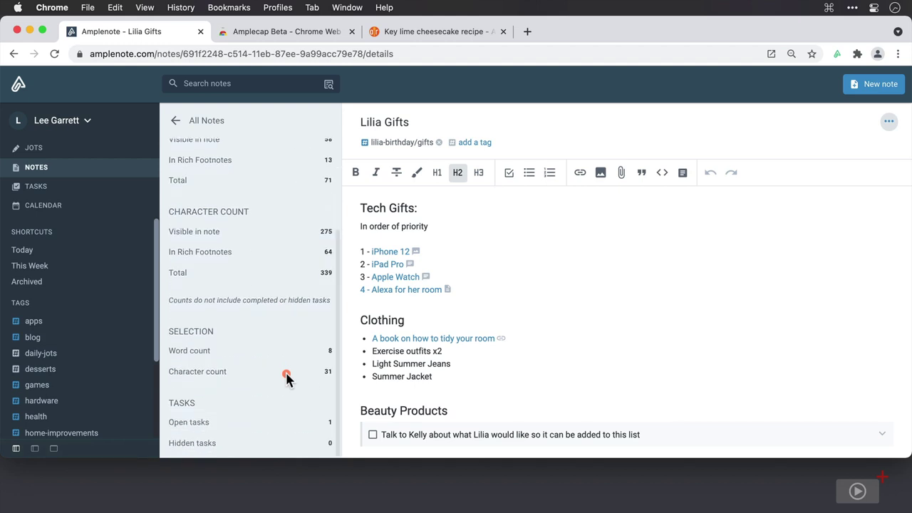